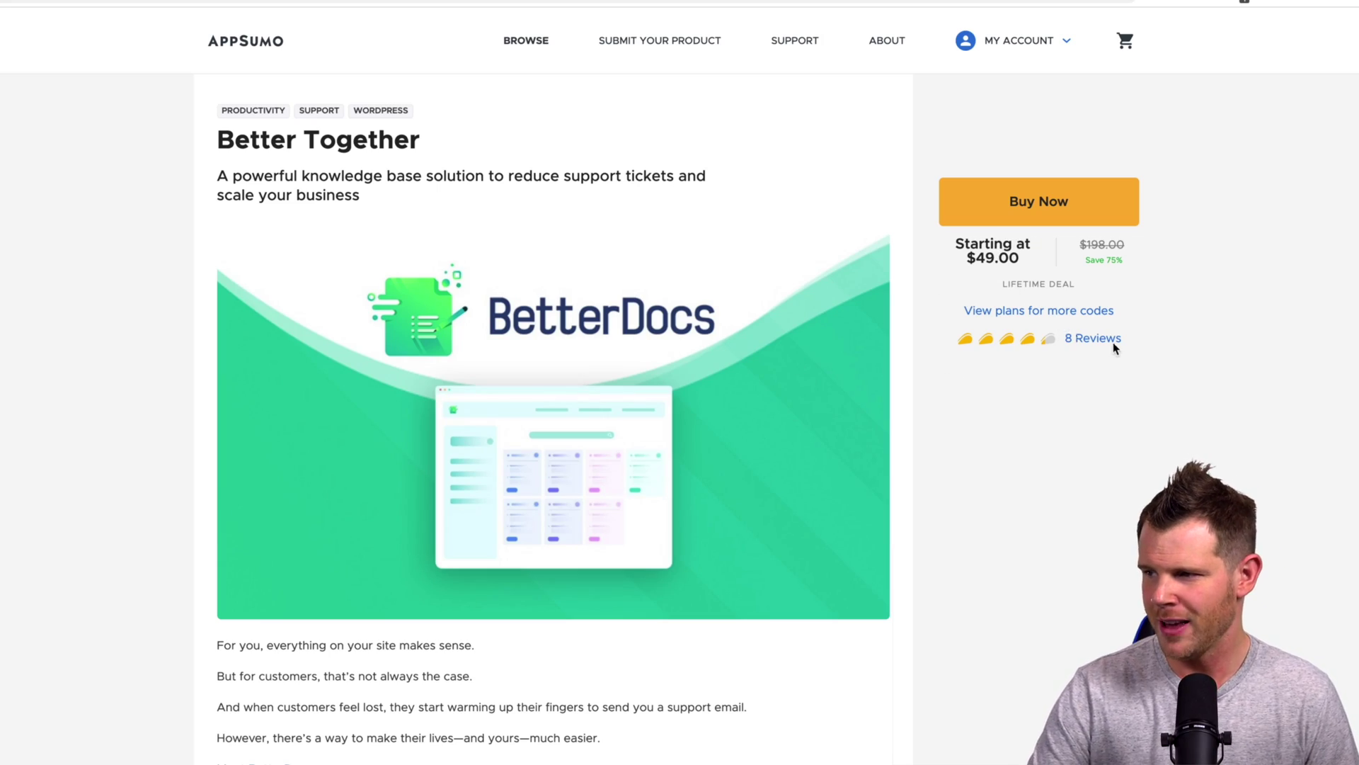
Scroll through the deal's Single $49, Double $98 and Triple $147 plan tiers
click(1031, 315)
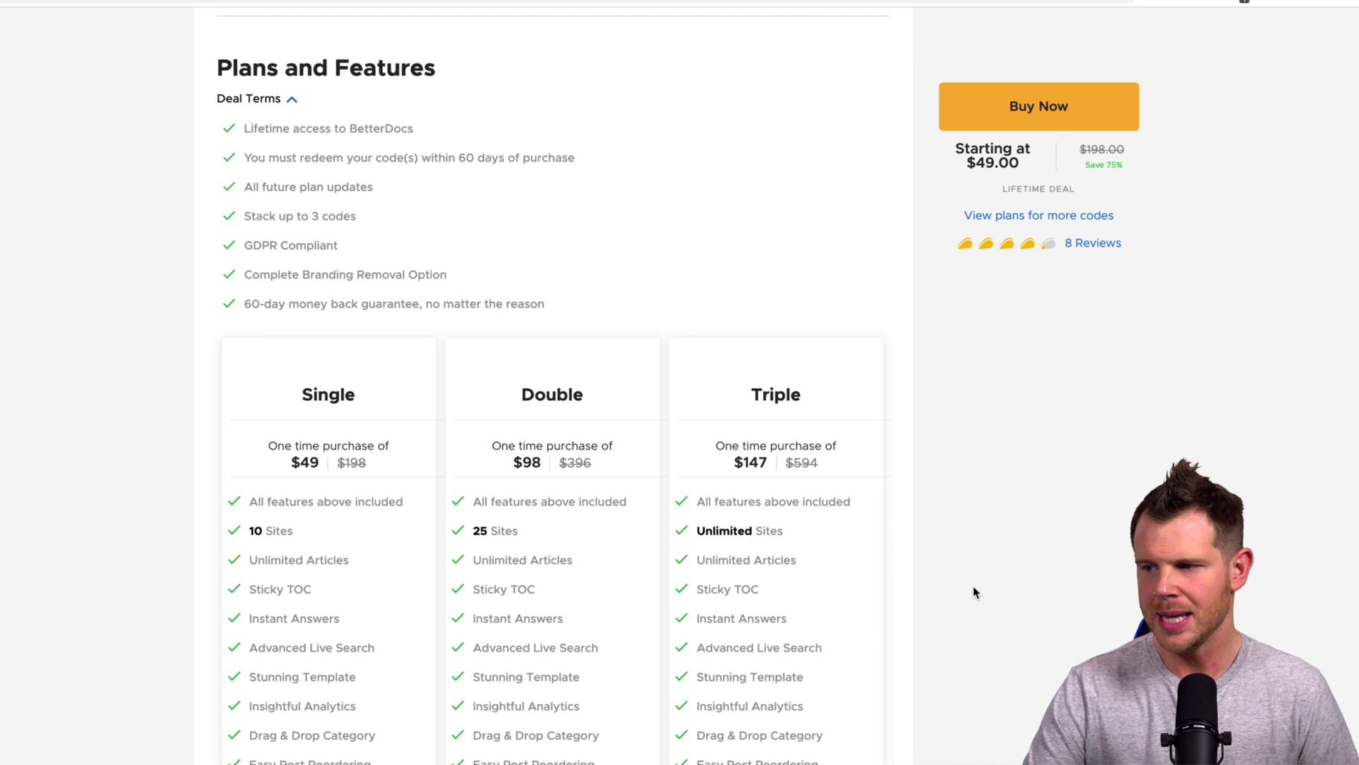
scroll(991, 593, down, 1)
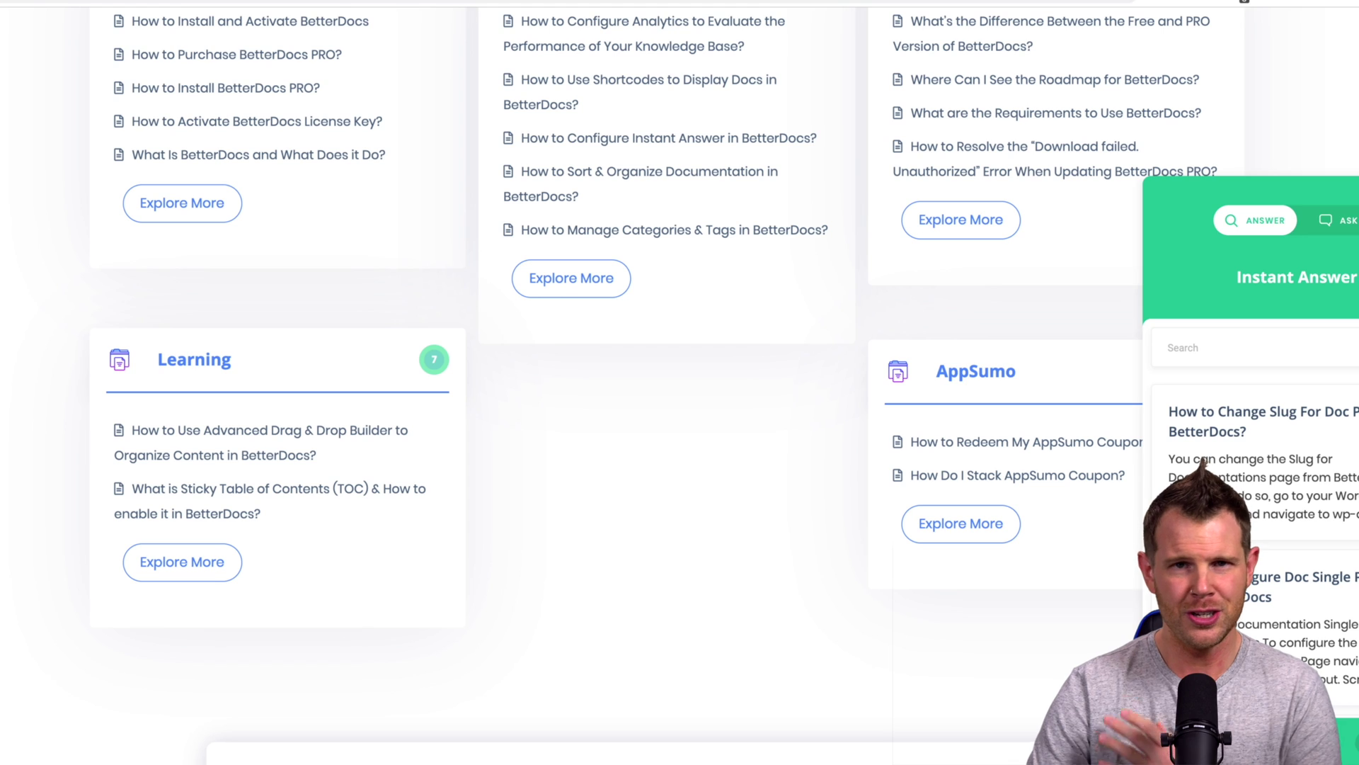
scroll(587, 454, up, 5)
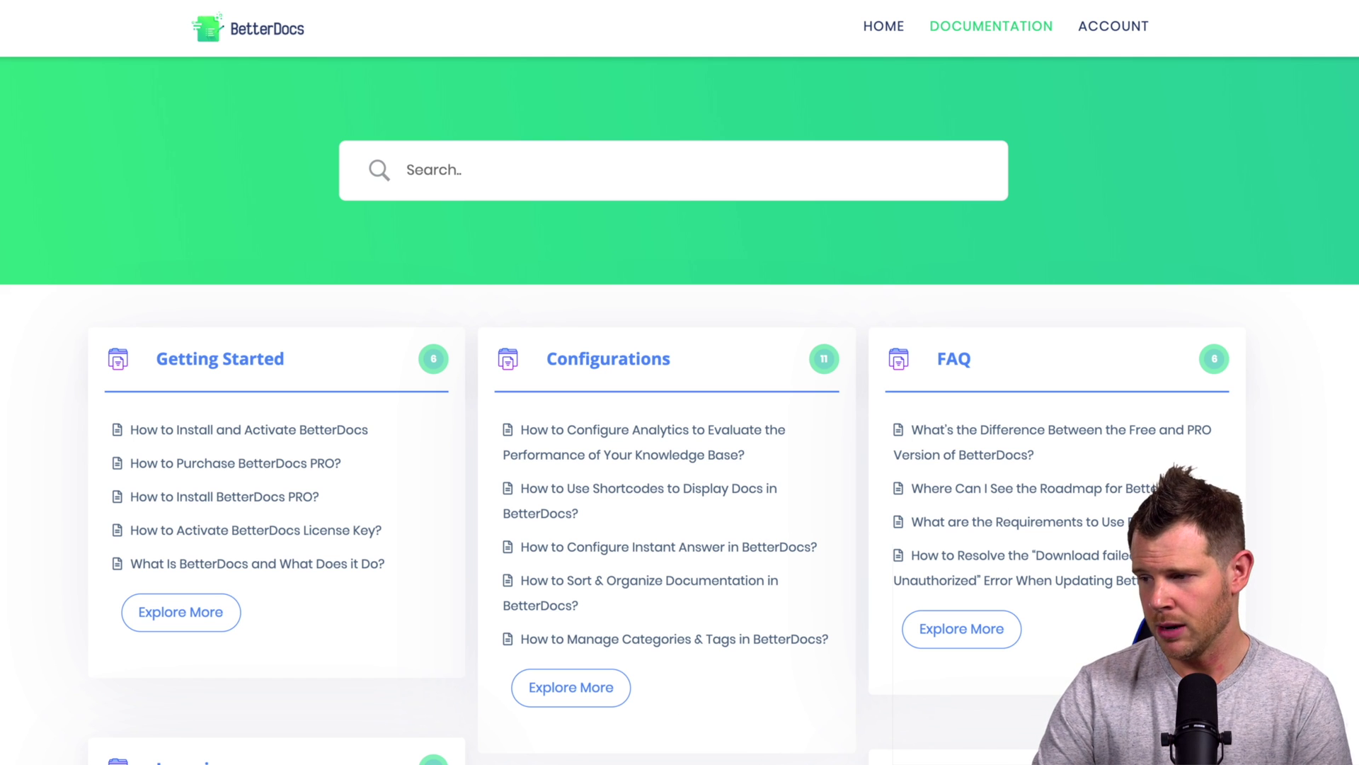
scroll(679, 383, down, 2)
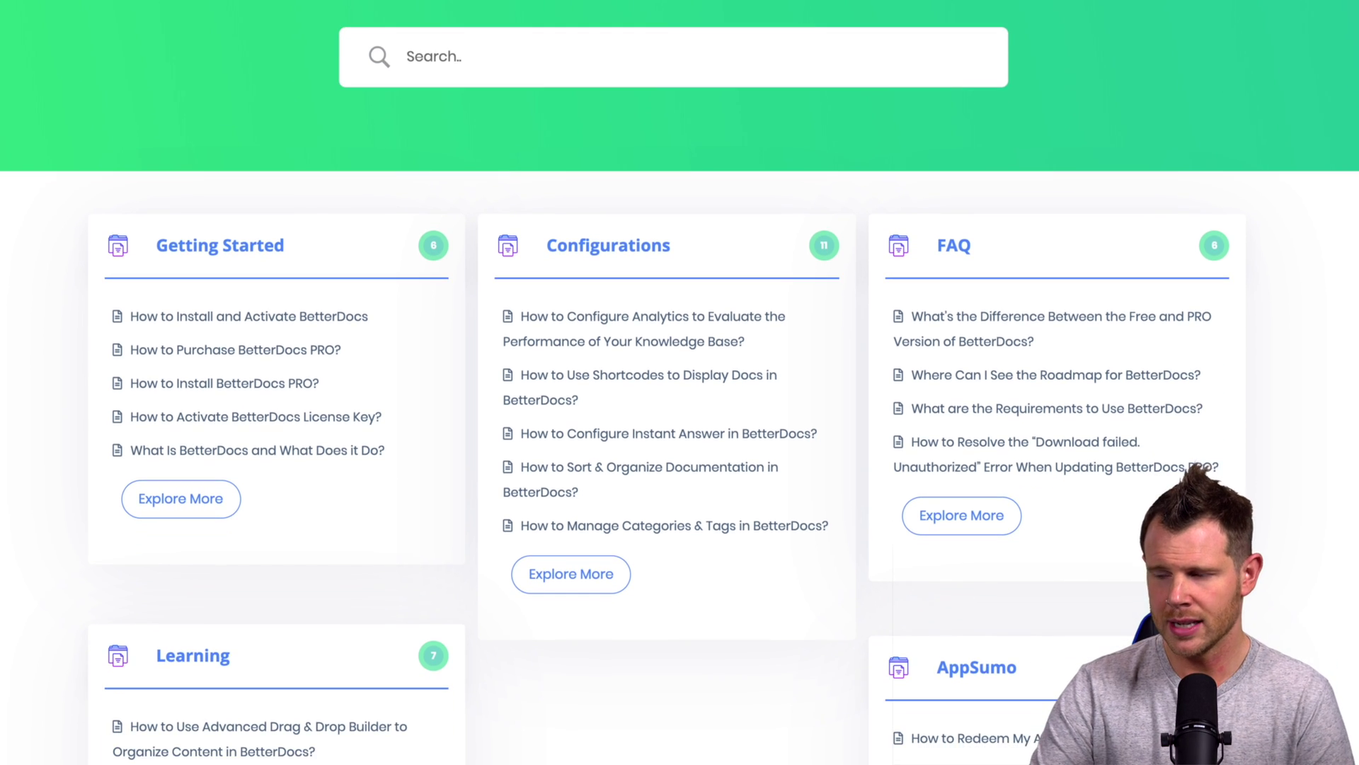
scroll(680, 382, down, 2)
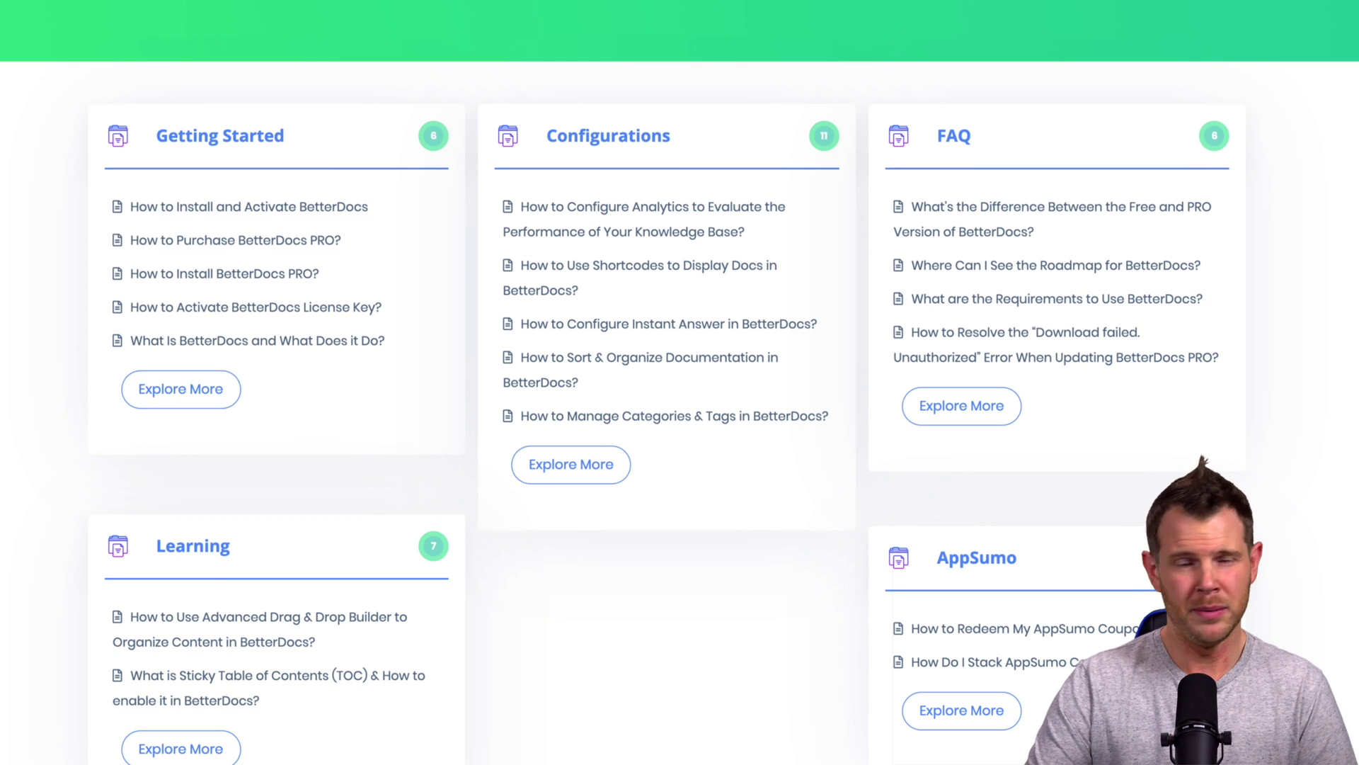
scroll(680, 382, down, 3)
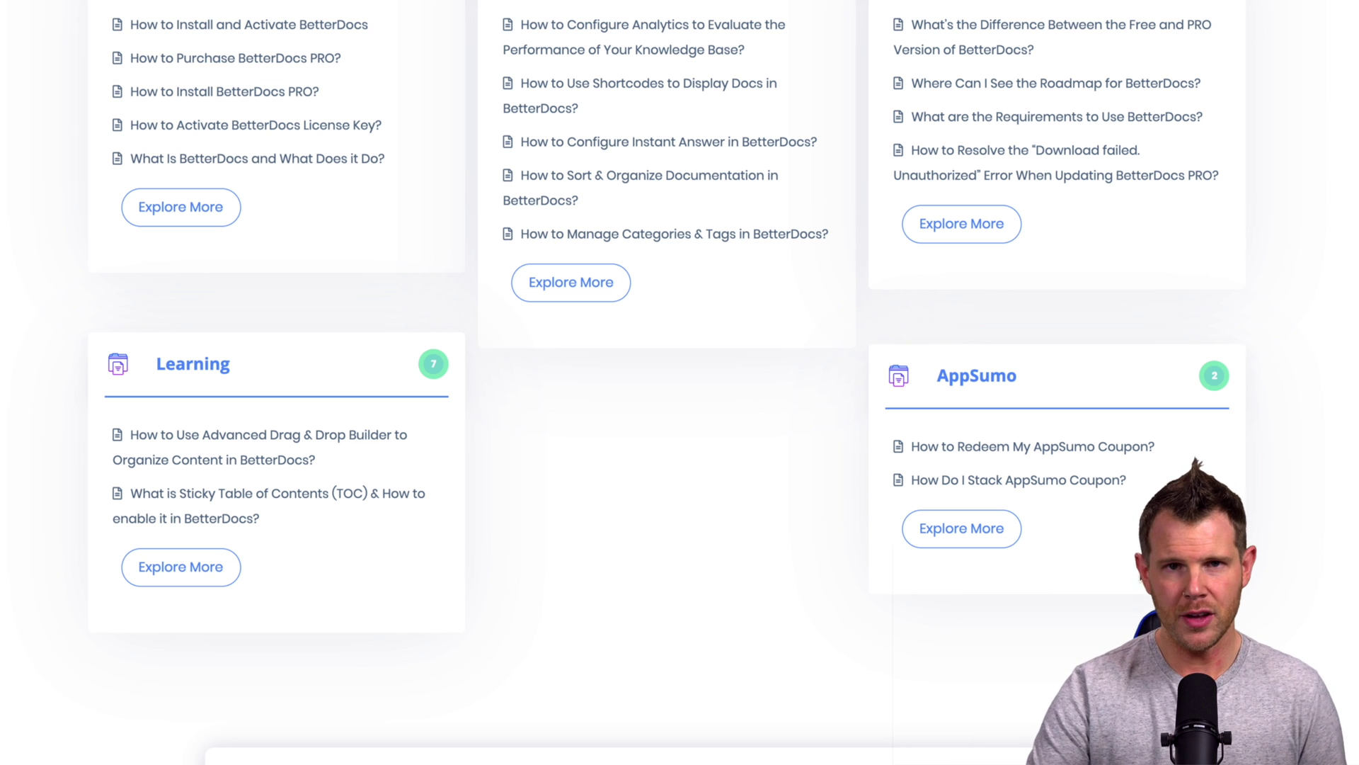
scroll(1107, 594, up, 6)
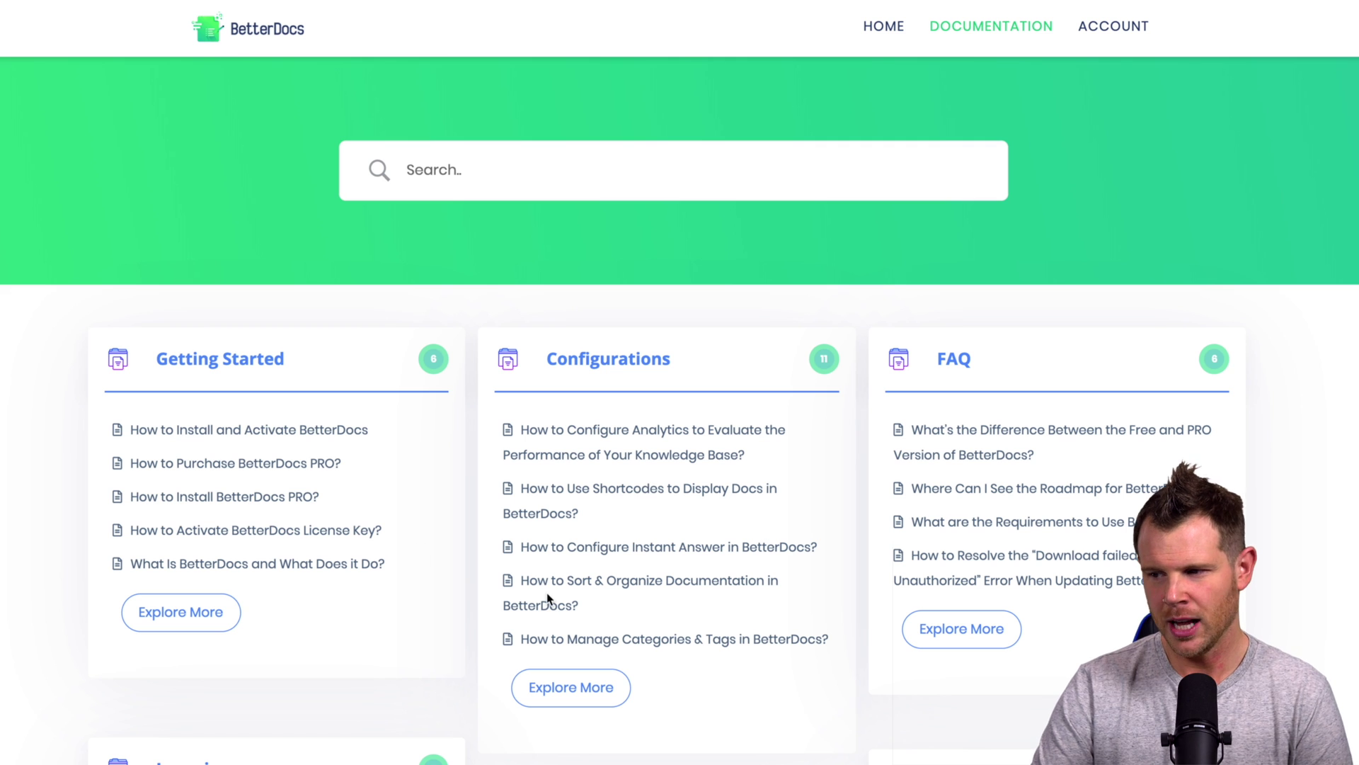
scroll(550, 598, down, 1)
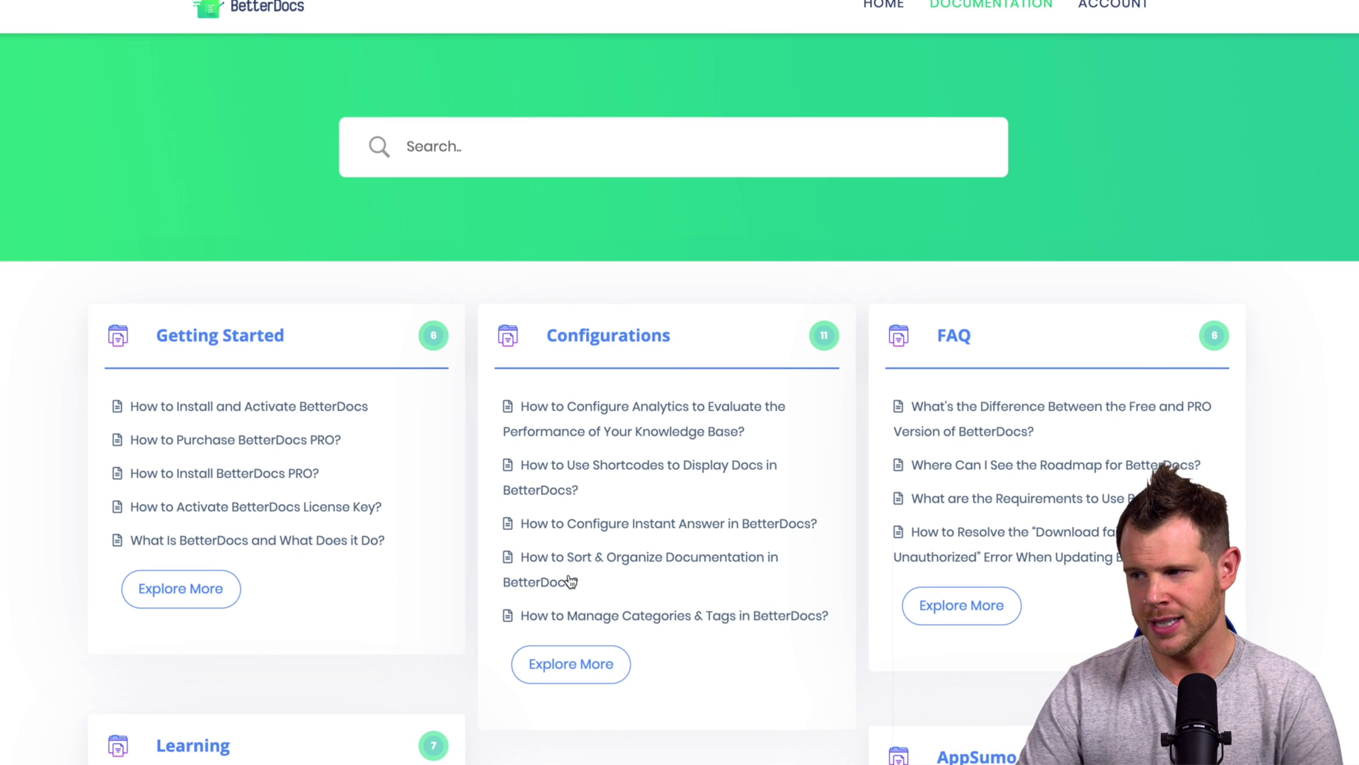
scroll(572, 580, down, 1)
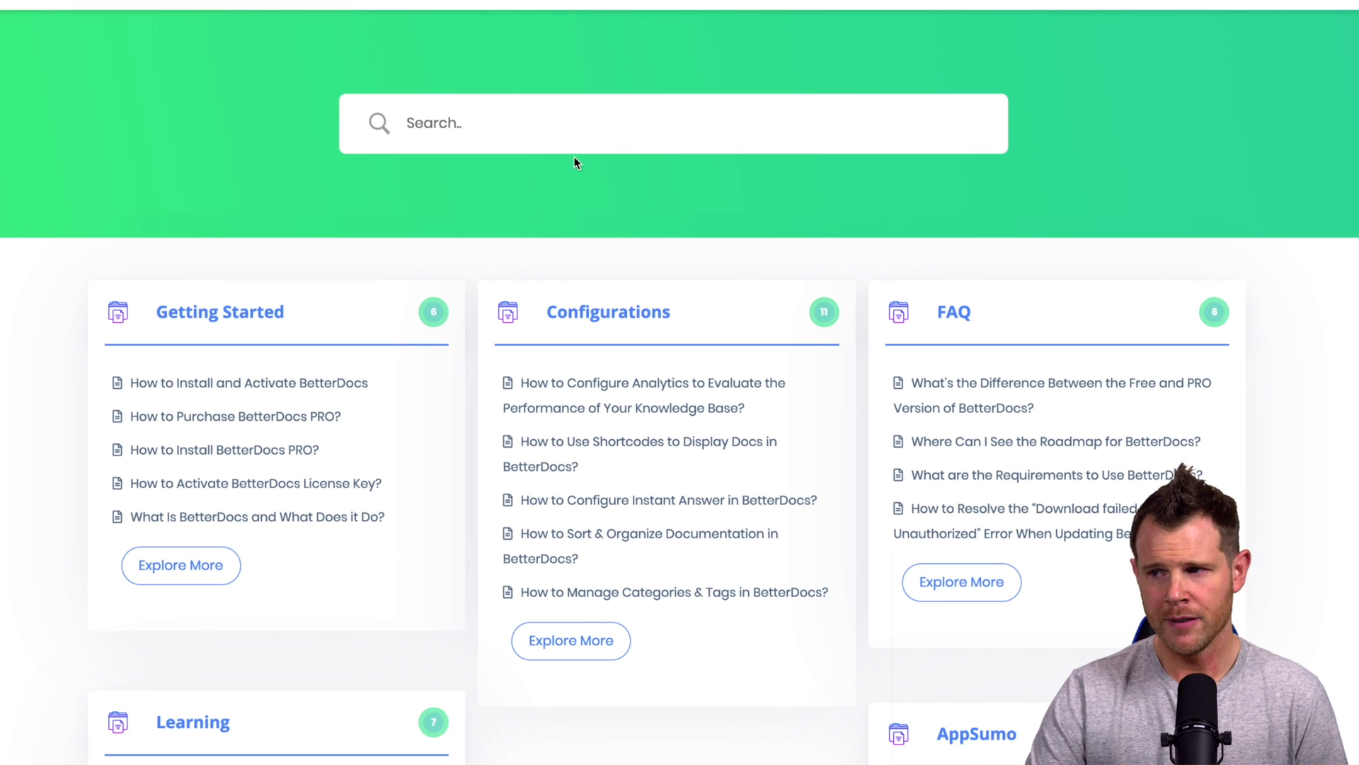
scroll(575, 162, up, 1)
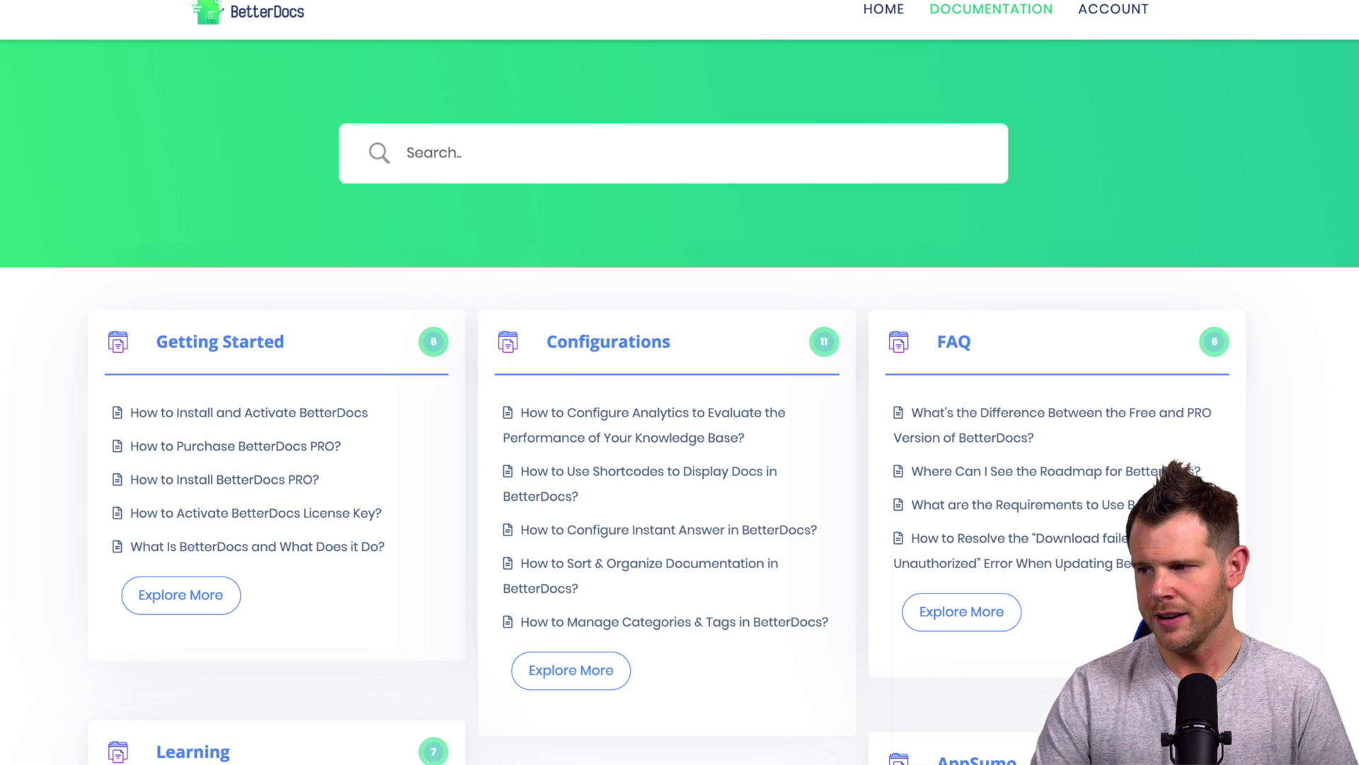
scroll(1010, 543, down, 1)
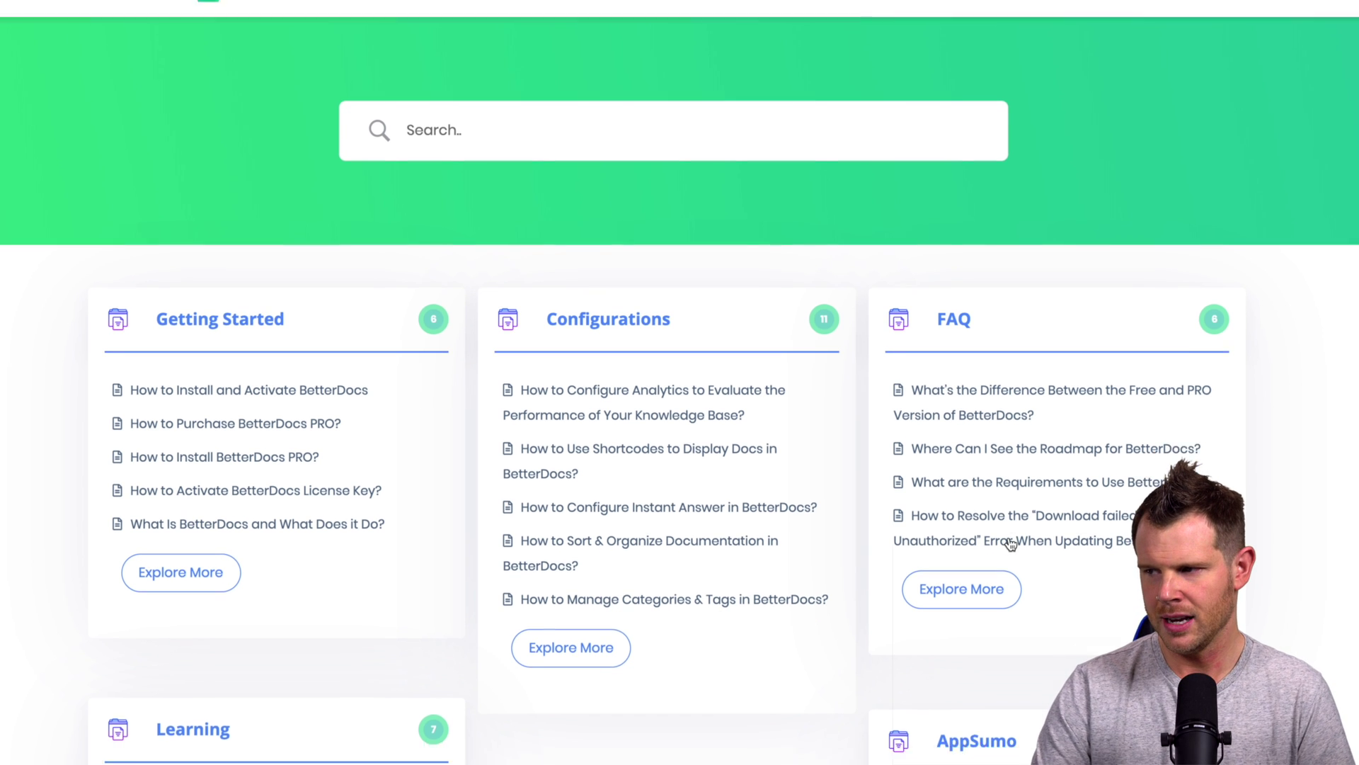
scroll(1010, 544, down, 3)
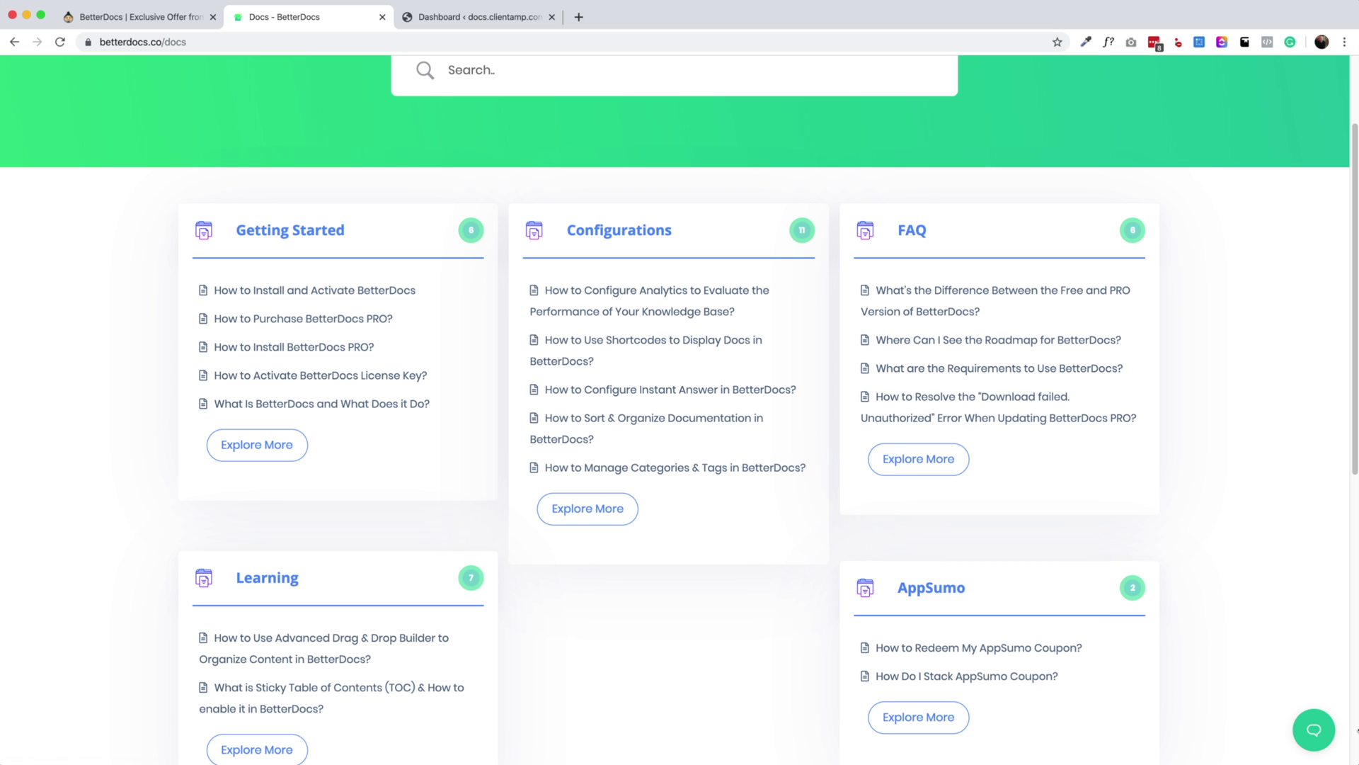
Browse the Instant Answer widget and open its Ask form, then open the How to Install and Activate BetterDocs article
click(1311, 741)
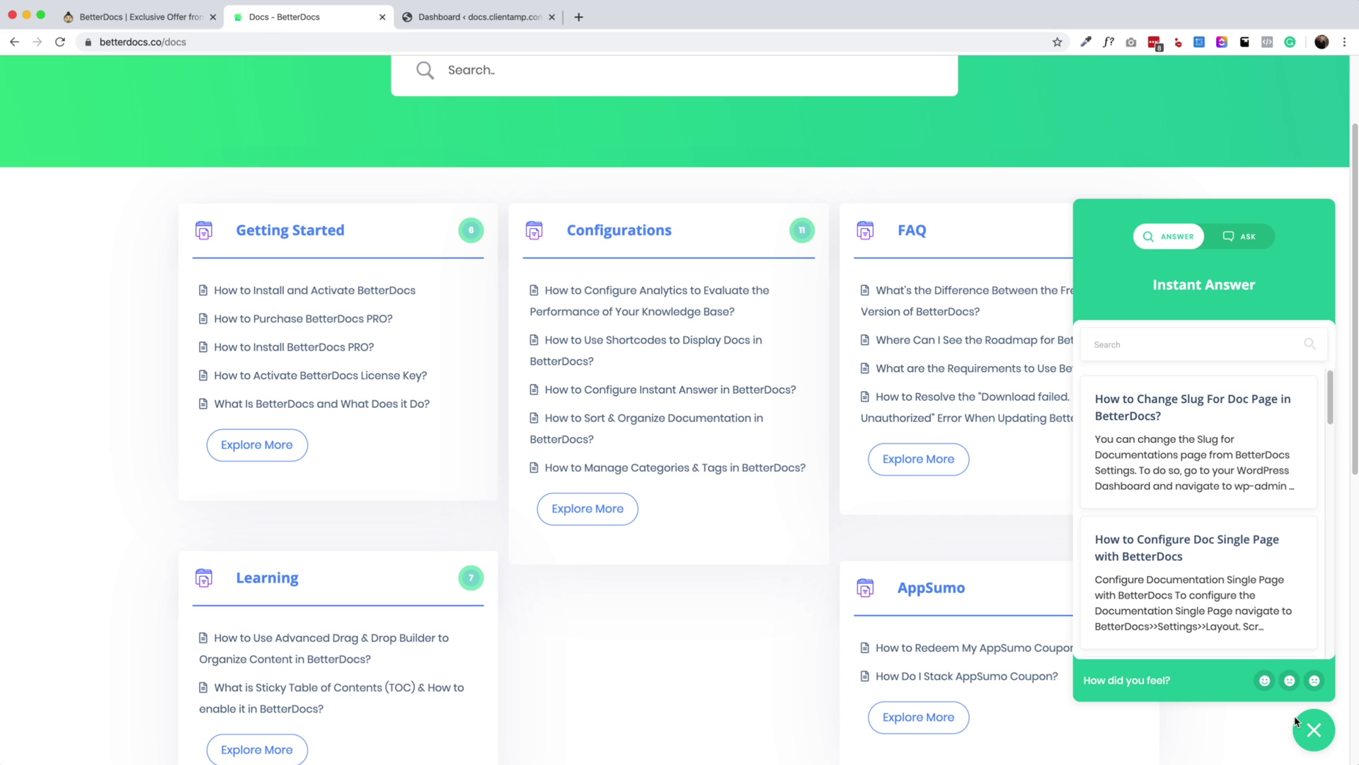
scroll(1203, 500, down, 3)
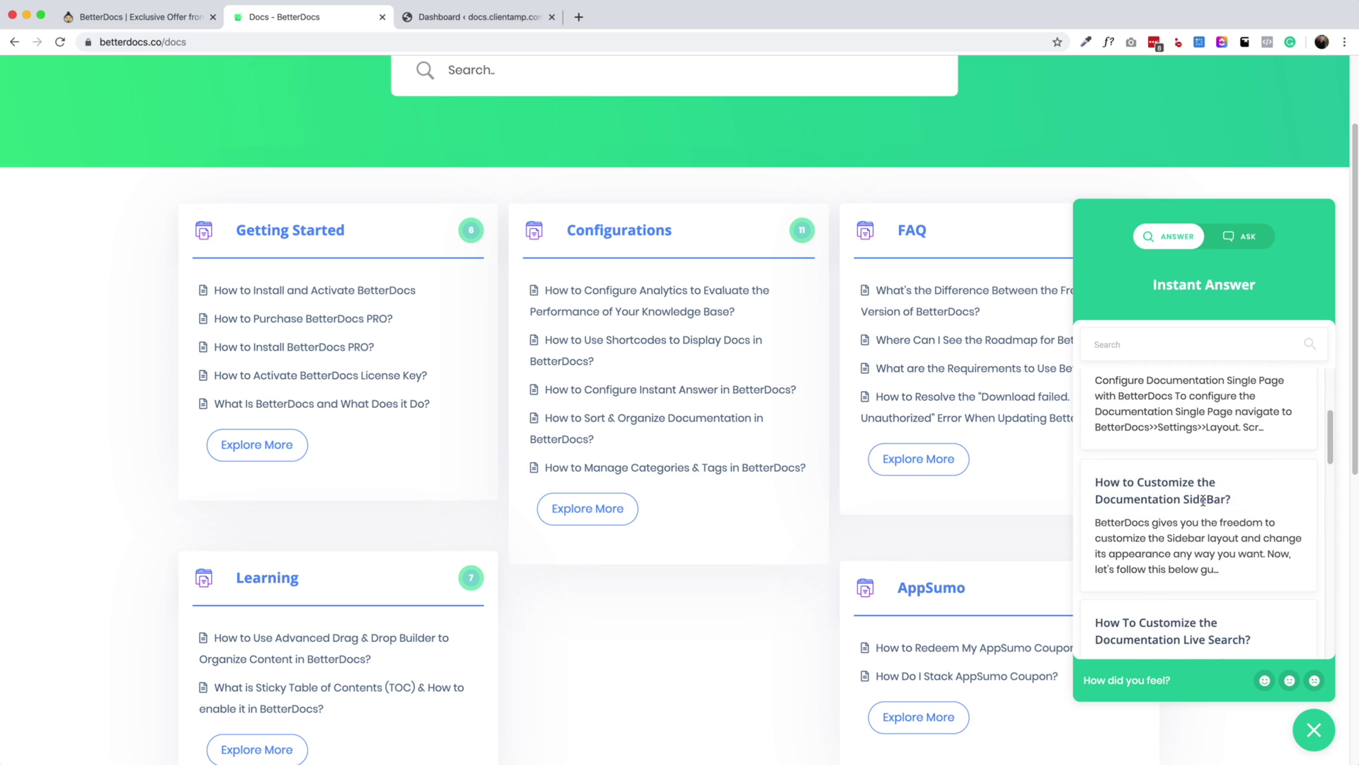
click(1242, 237)
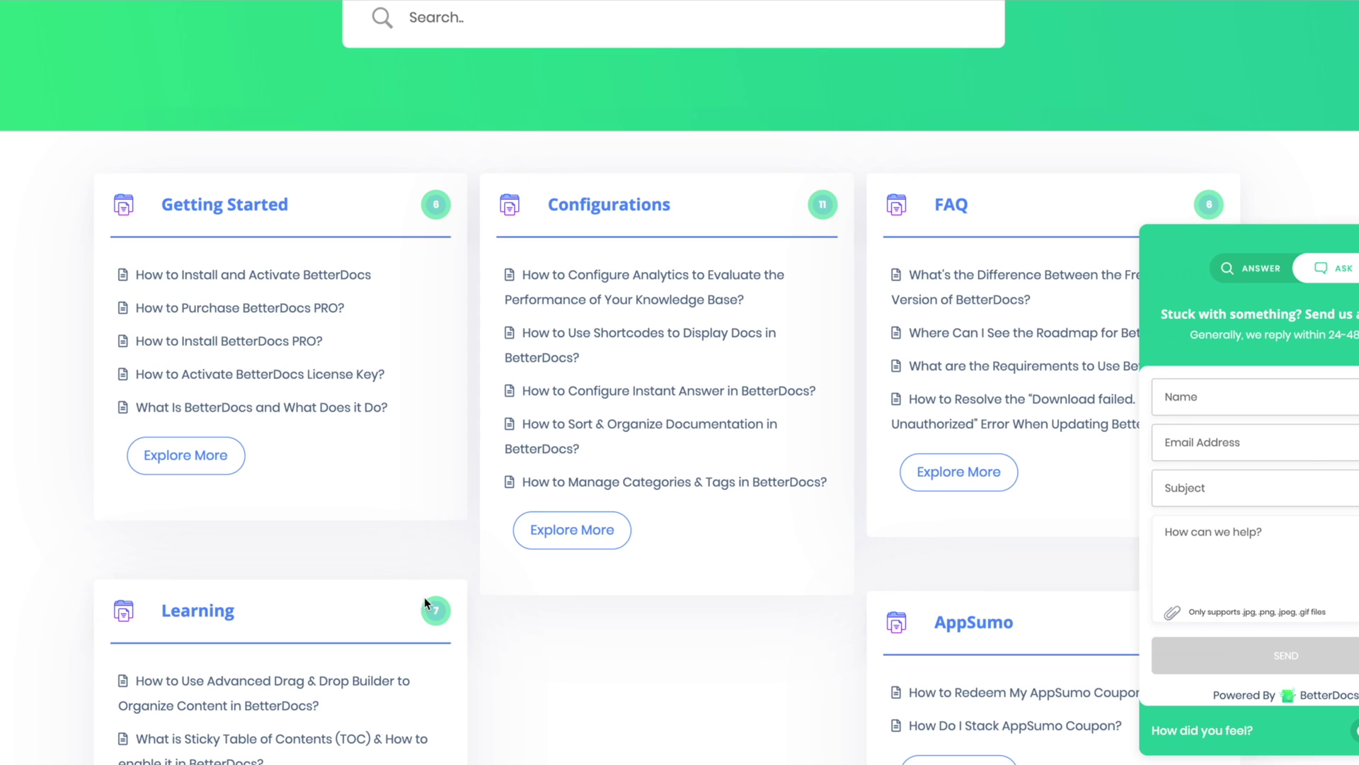
click(182, 275)
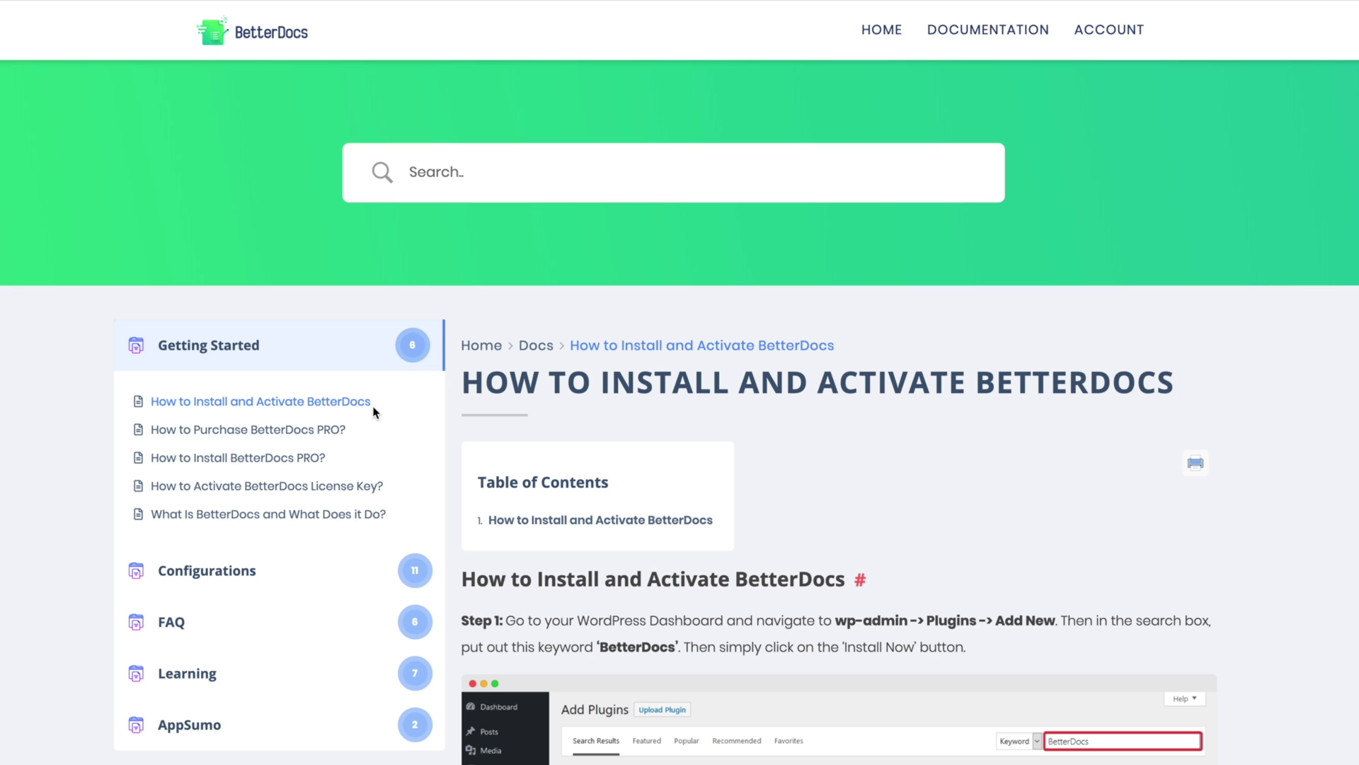
Read through the install article via its table of contents, then return to the top
scroll(886, 443, down, 1)
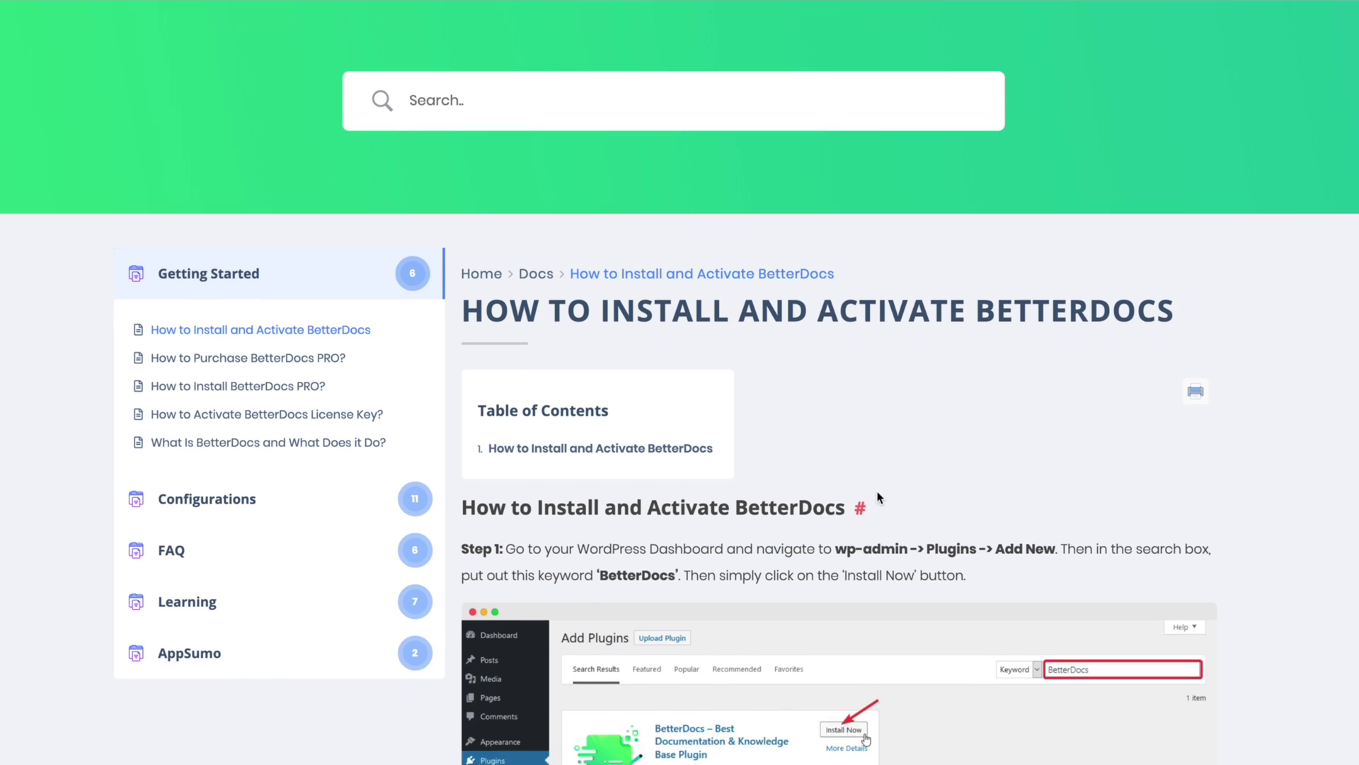
scroll(878, 495, down, 6)
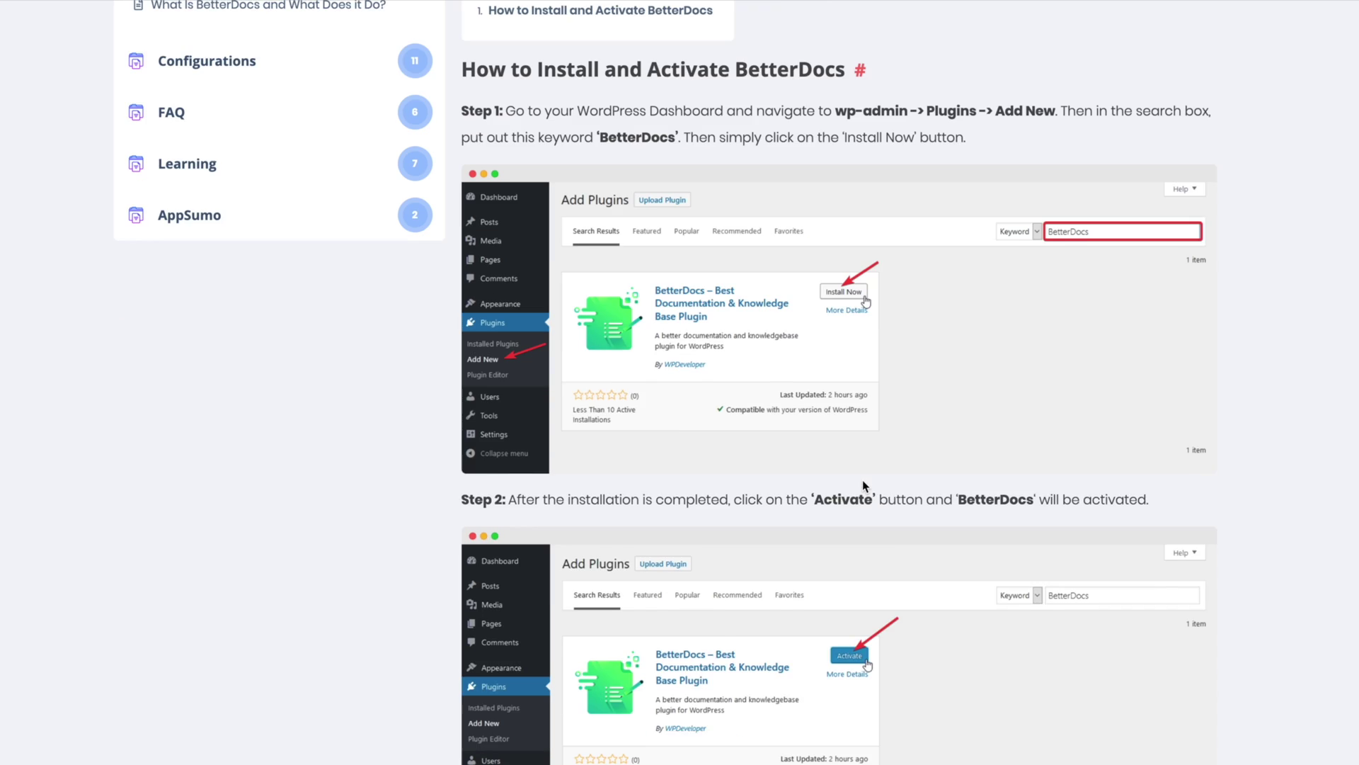
scroll(863, 479, down, 8)
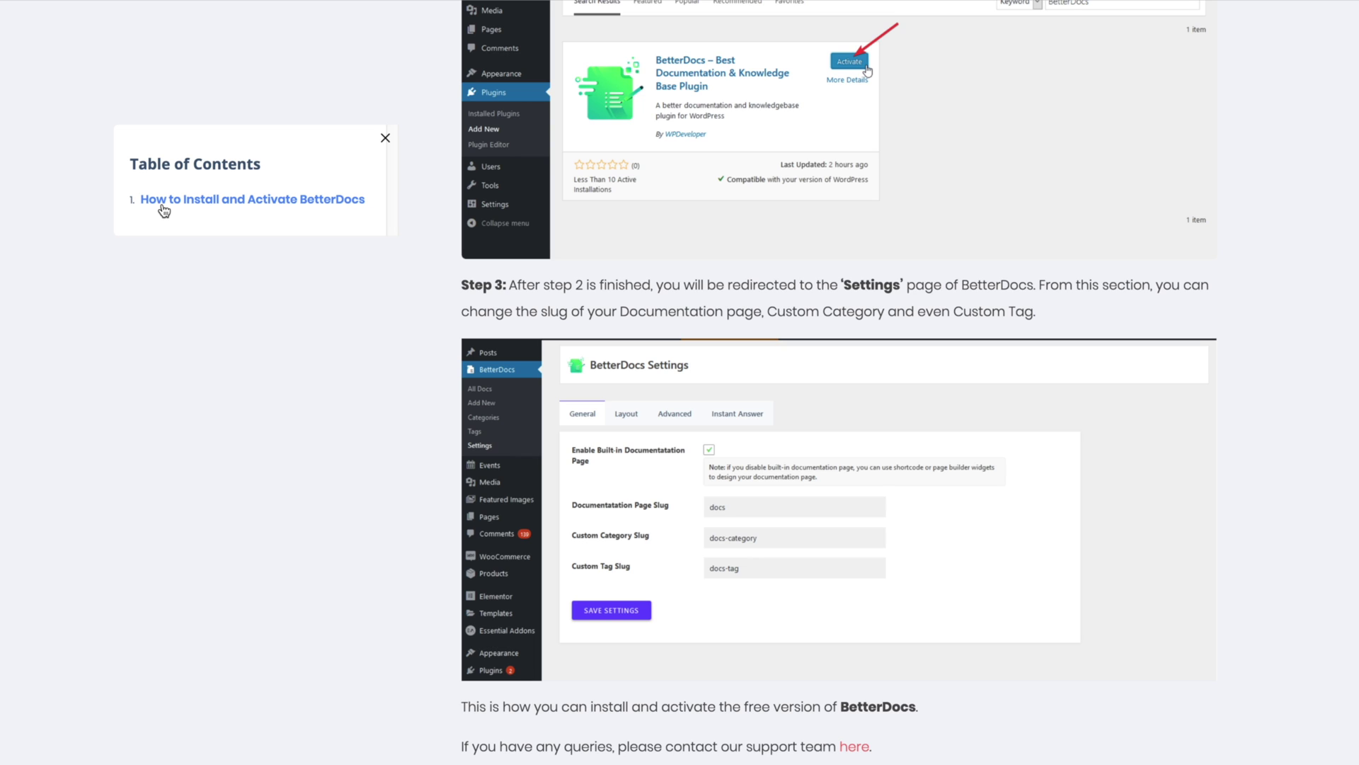
click(218, 199)
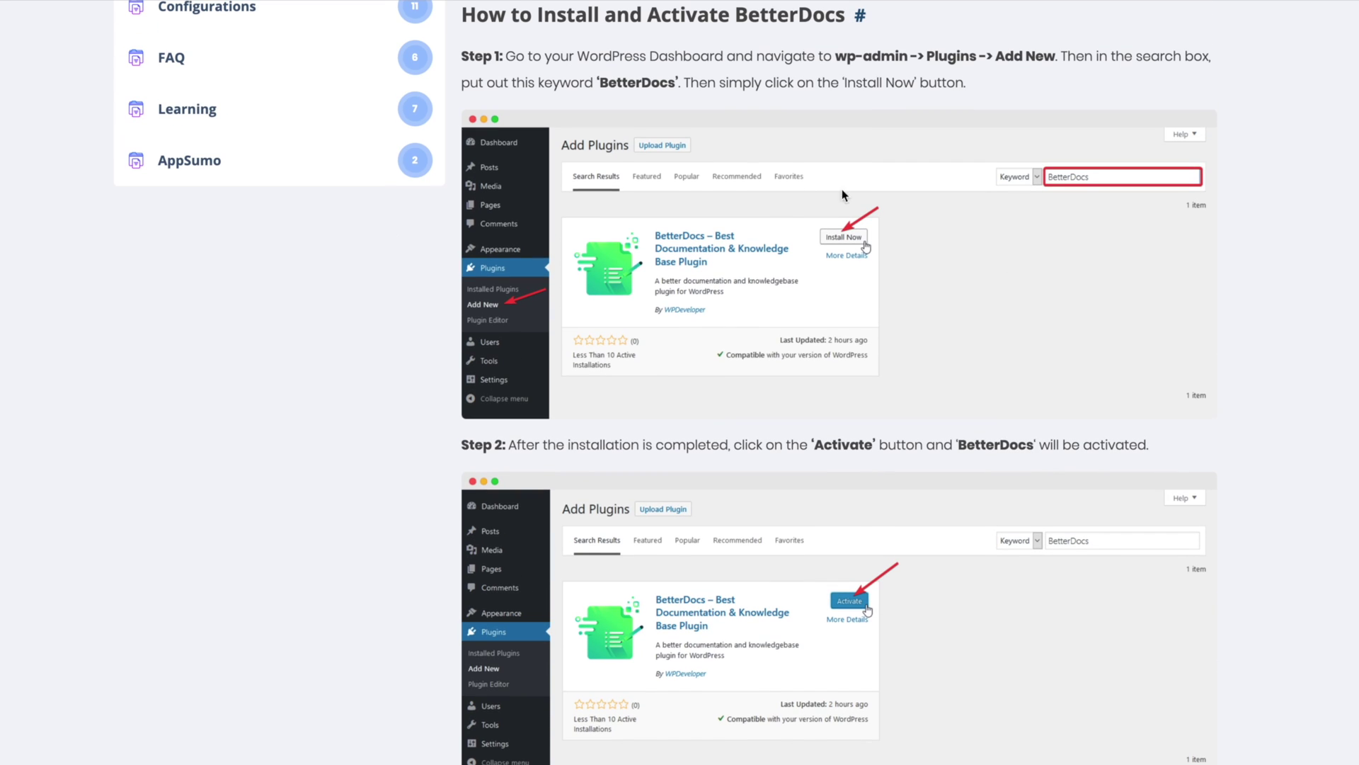
scroll(684, 347, down, 10)
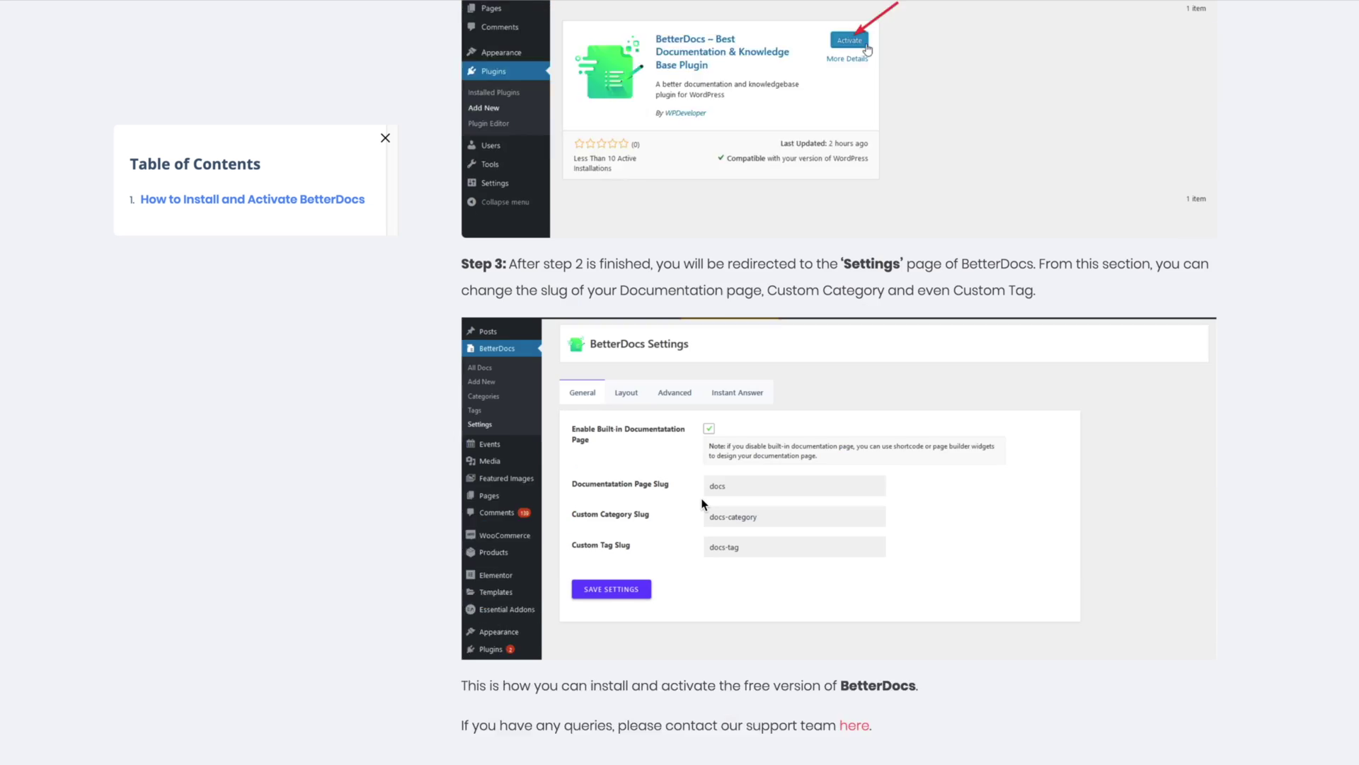
scroll(899, 608, up, 20)
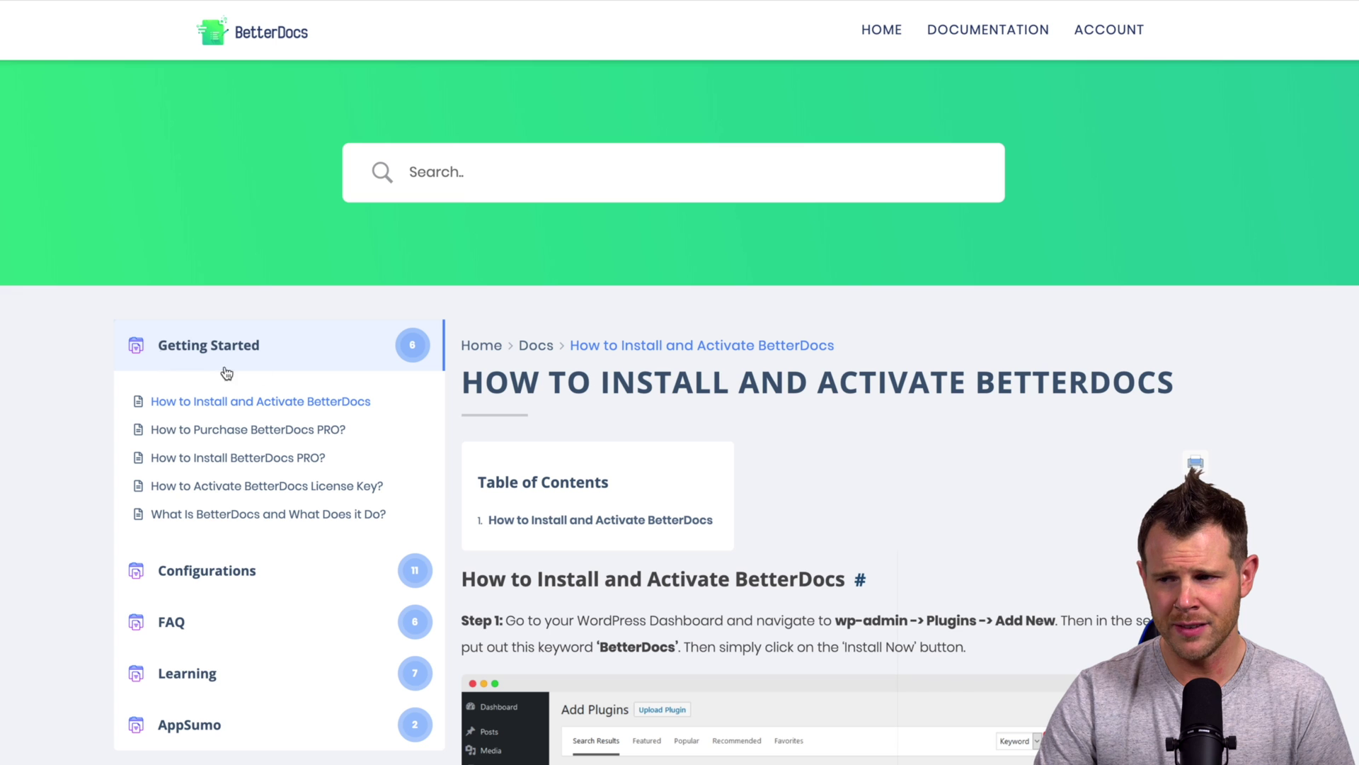
Open 'How to Sort & Organize Documentation' under Configurations, then switch to the WordPress Dashboard tab
click(188, 571)
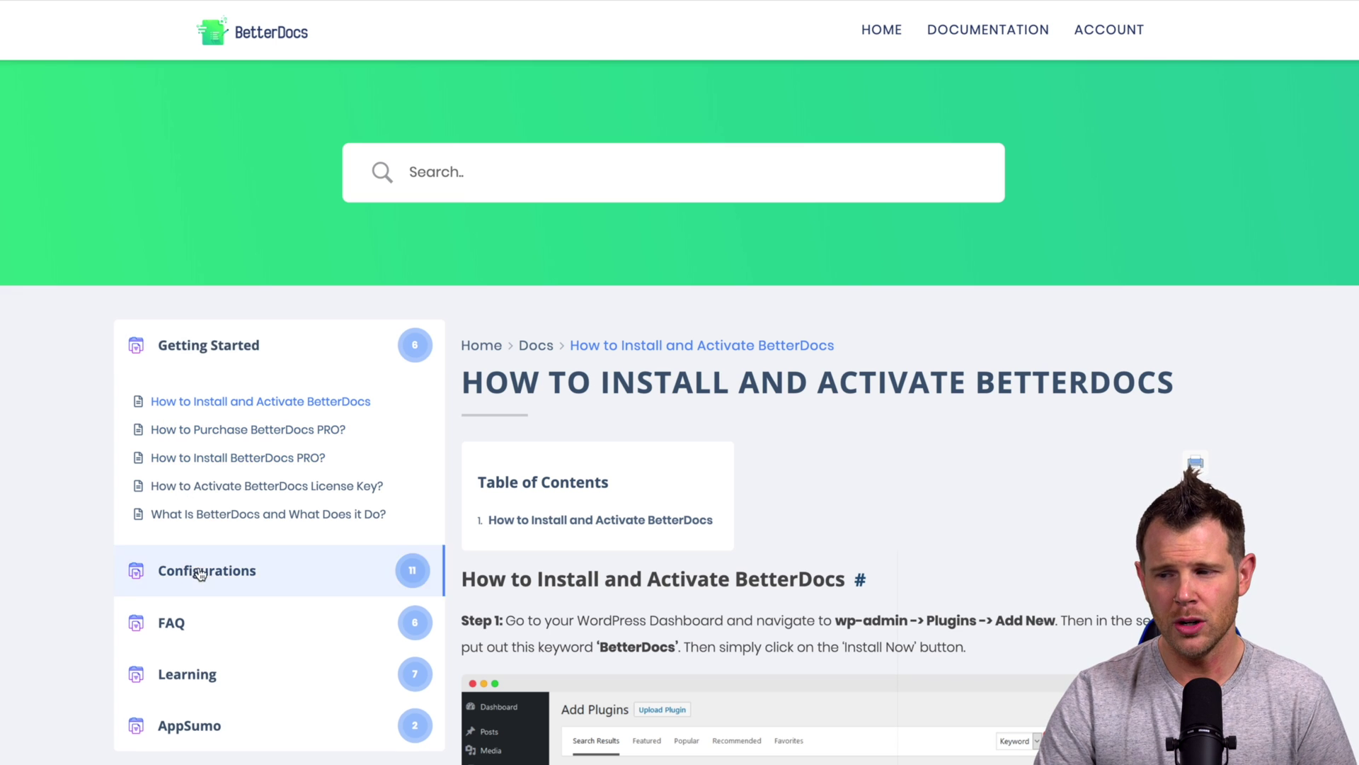
scroll(241, 528, down, 1)
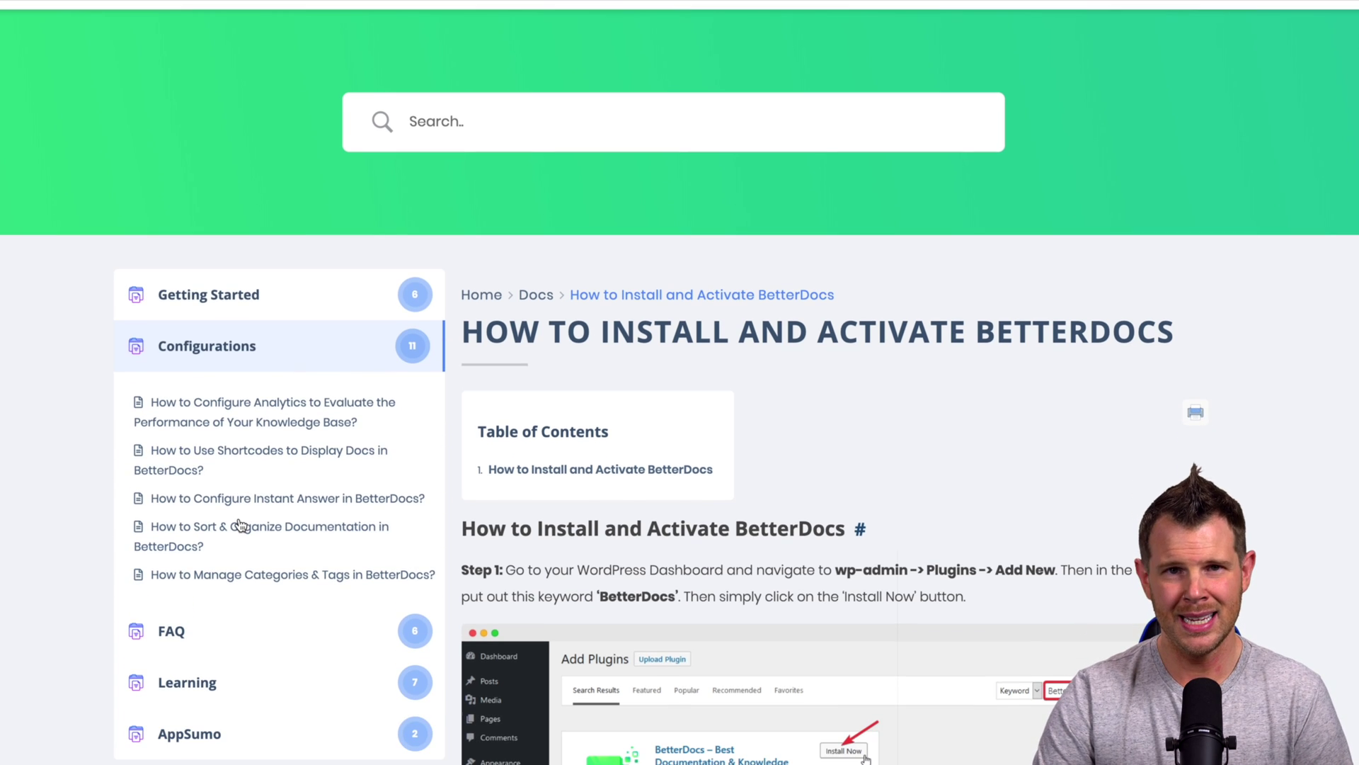
scroll(241, 527, down, 1)
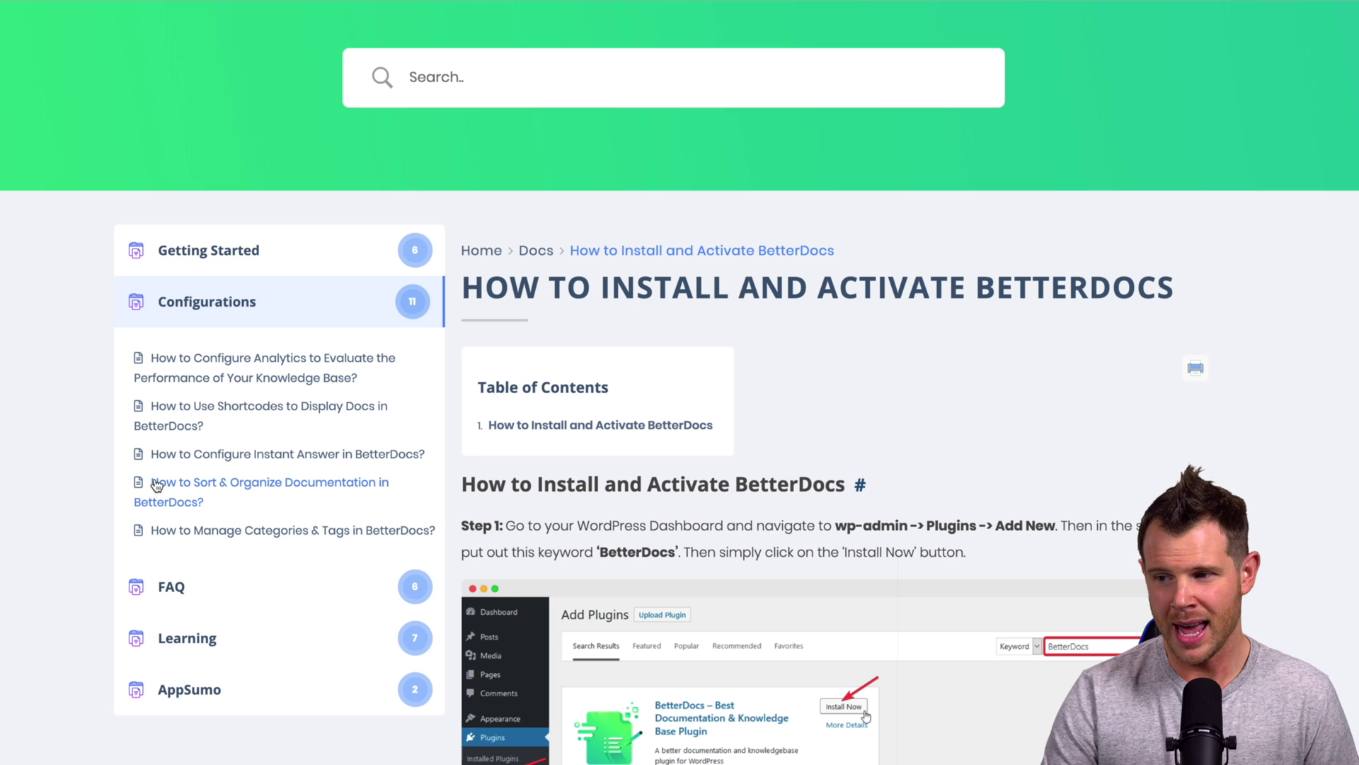
click(183, 482)
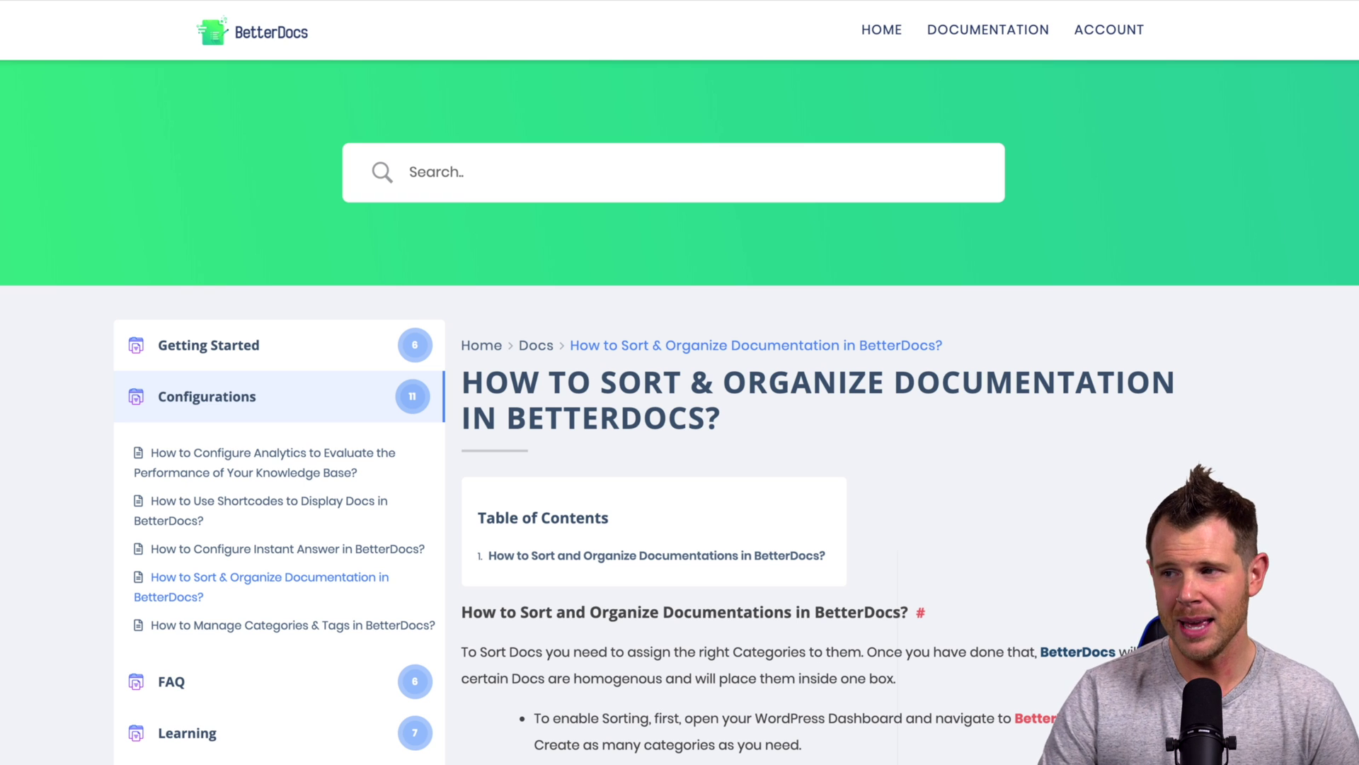
click(467, 17)
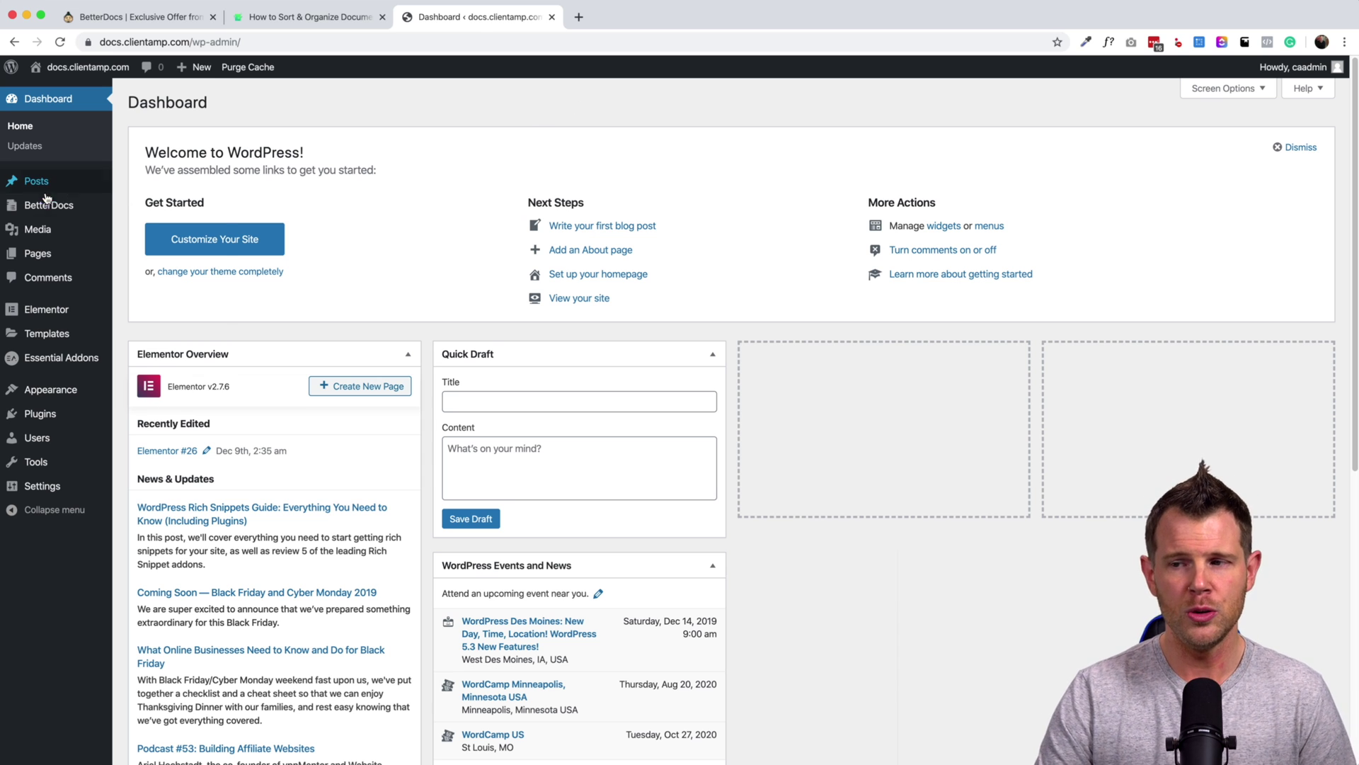
Open BetterDocs All Articles, check the categories, and return to the FAQs/Getting Started/Troubleshooting grid
mouse_move(50, 203)
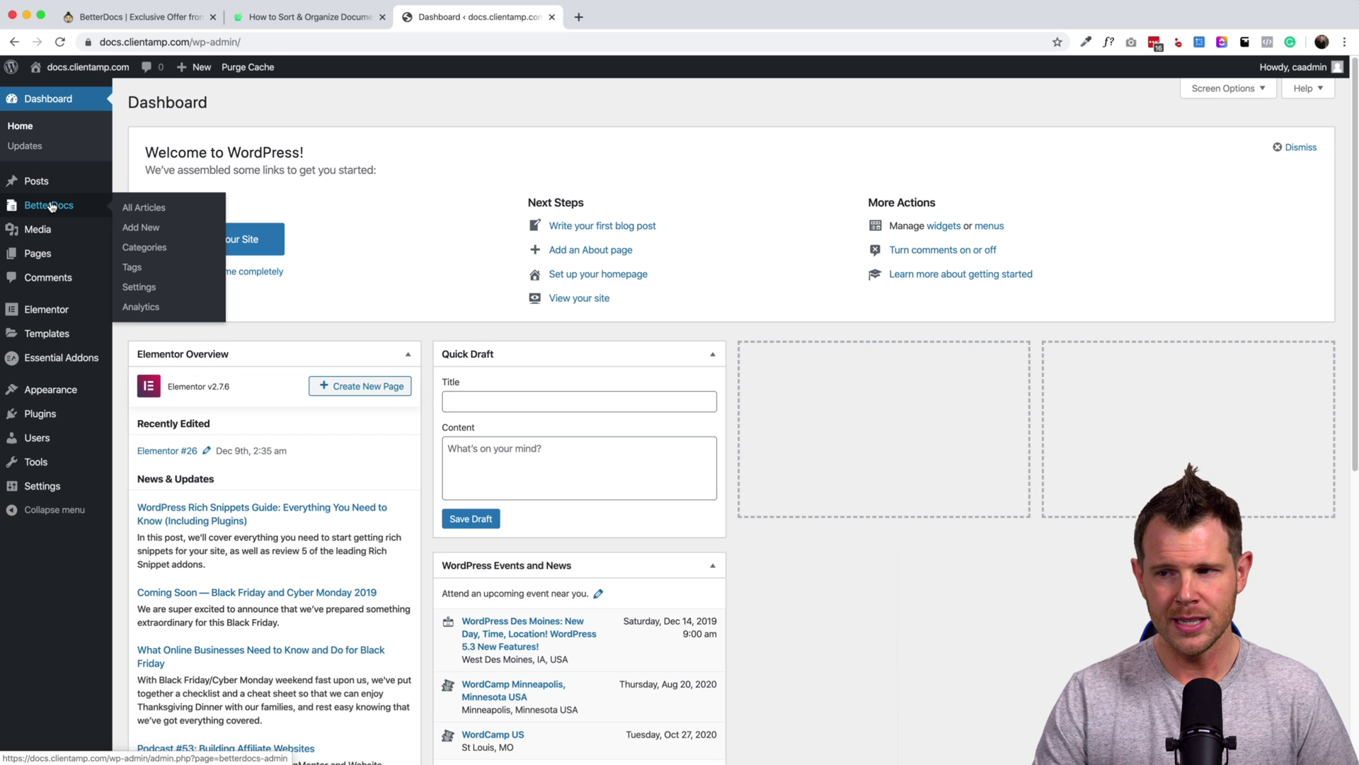
click(50, 205)
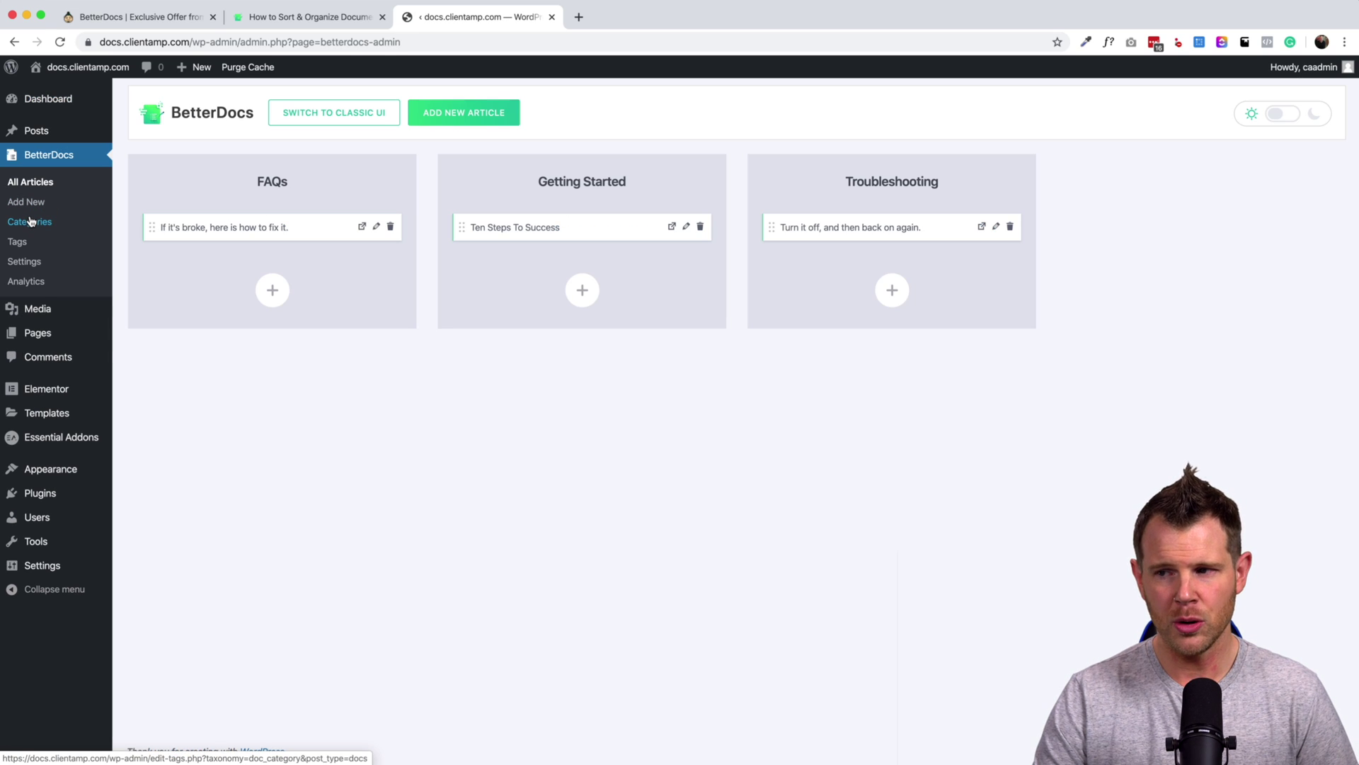
click(31, 222)
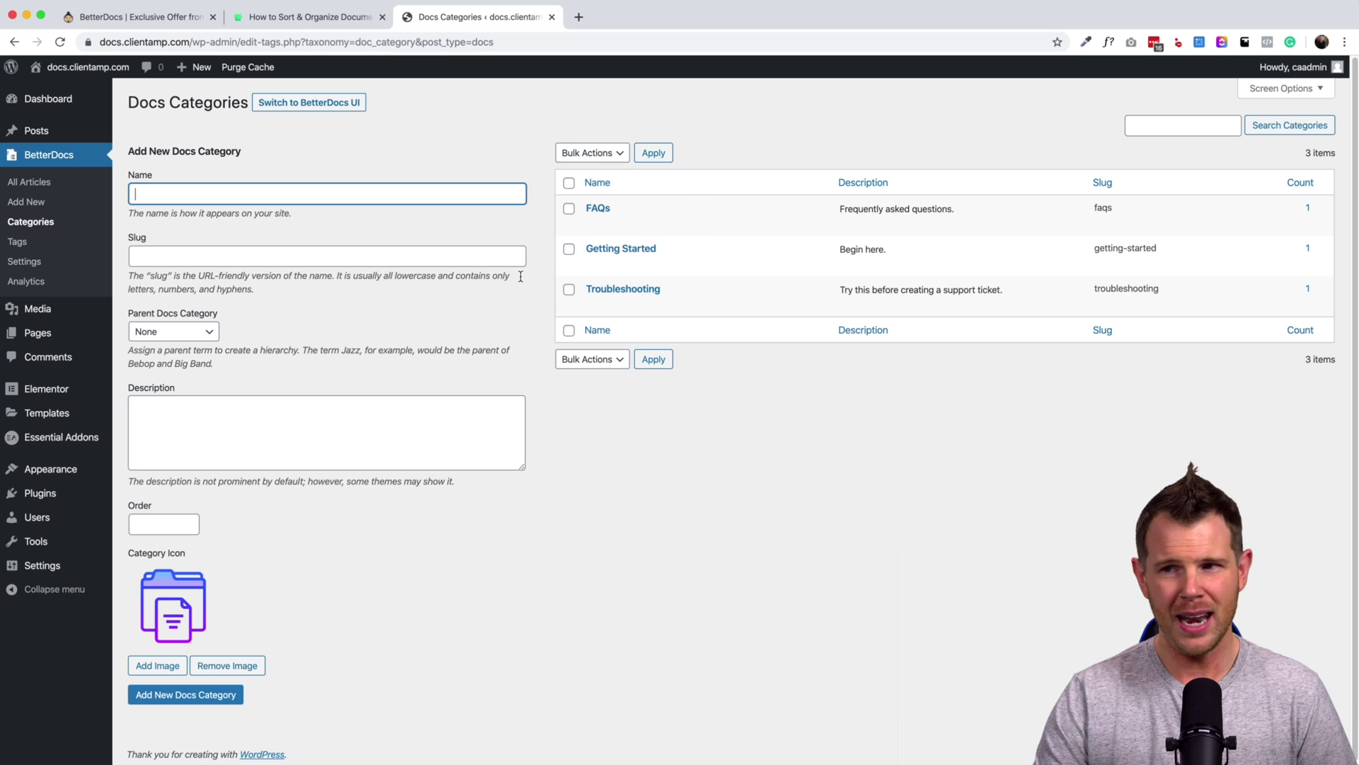
click(332, 111)
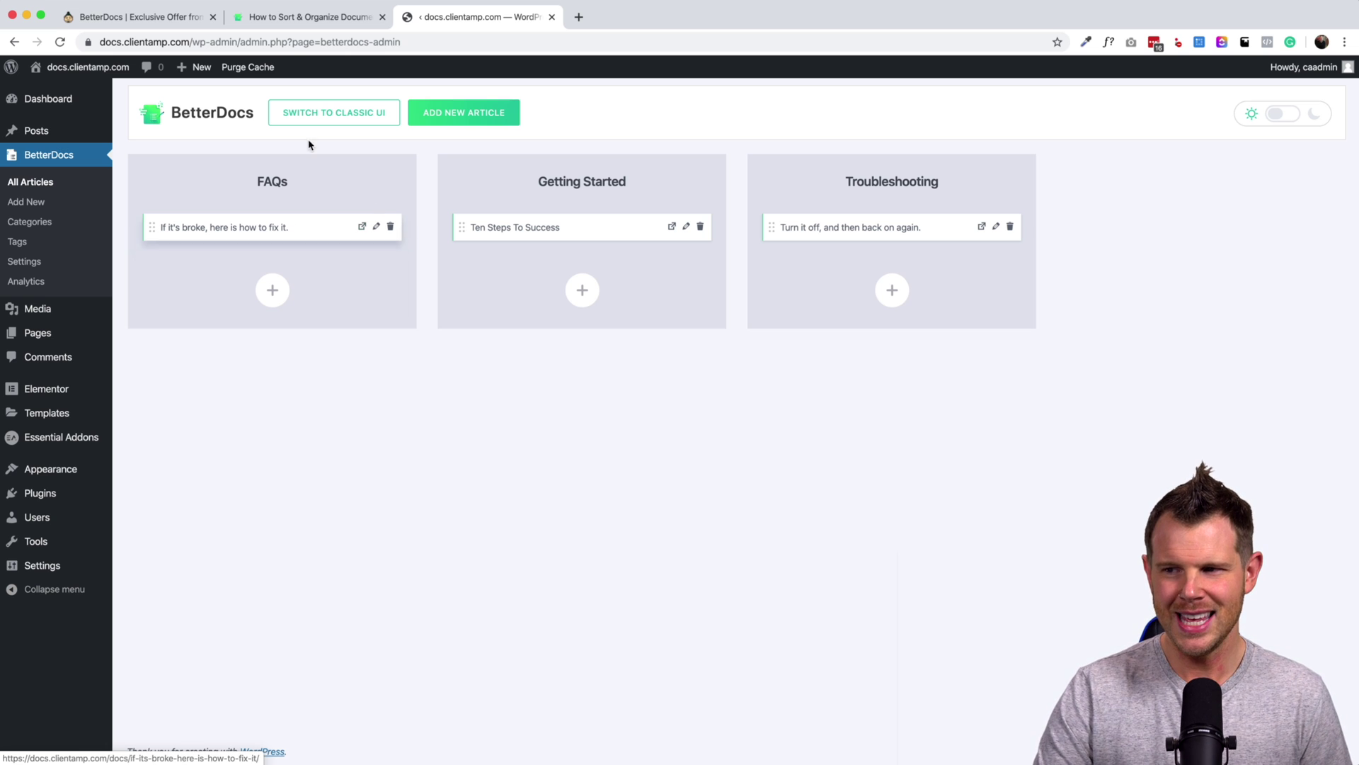
Drag 'Turn it off, and then back on again.' into Getting Started, then start a blank new doc
drag(244, 226, 577, 259)
drag(783, 226, 899, 234)
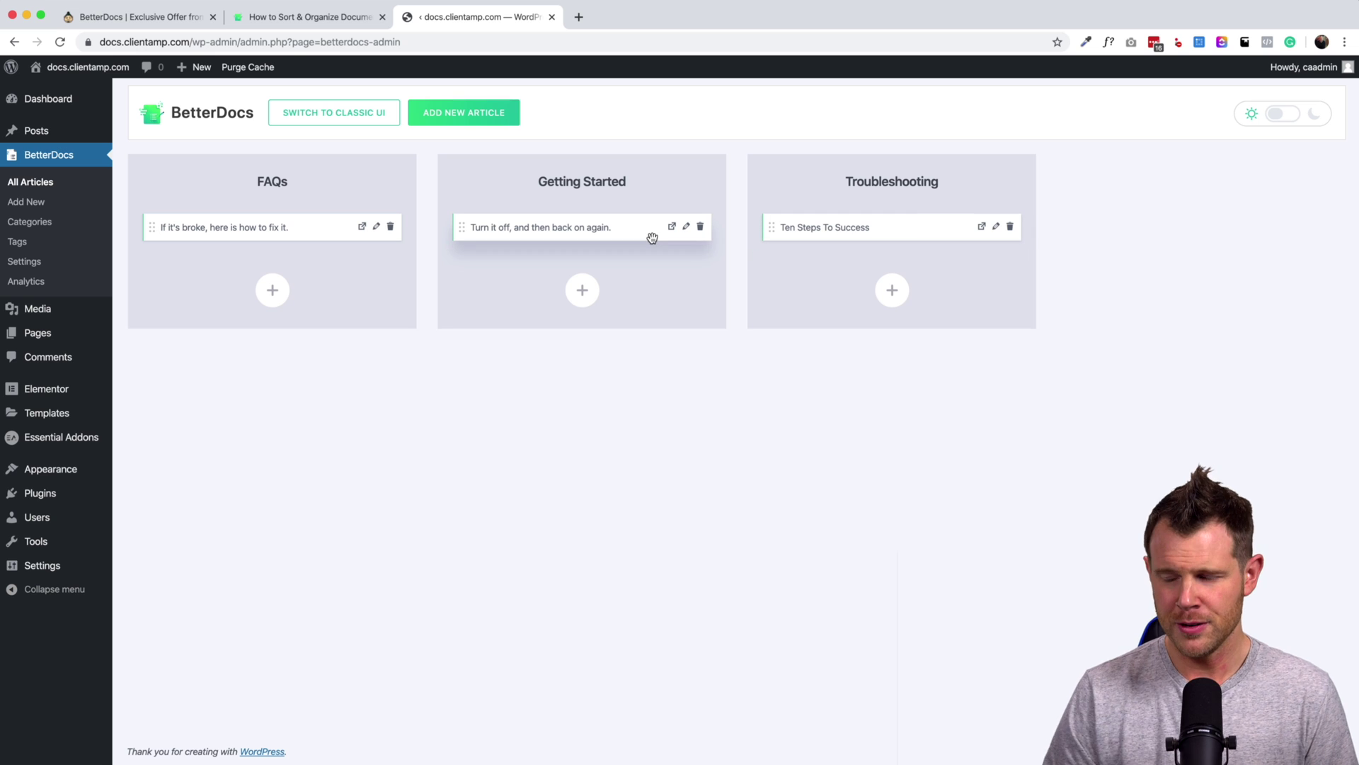
click(272, 287)
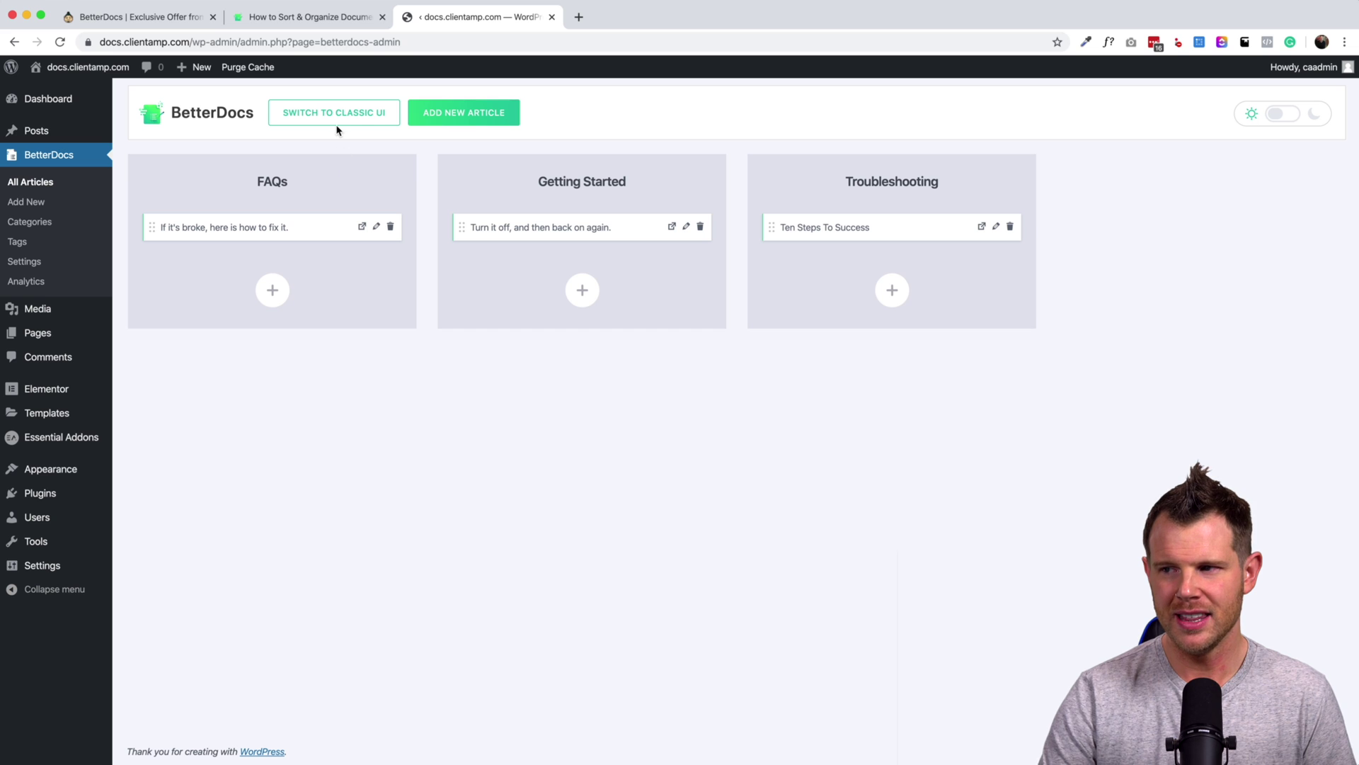
click(37, 185)
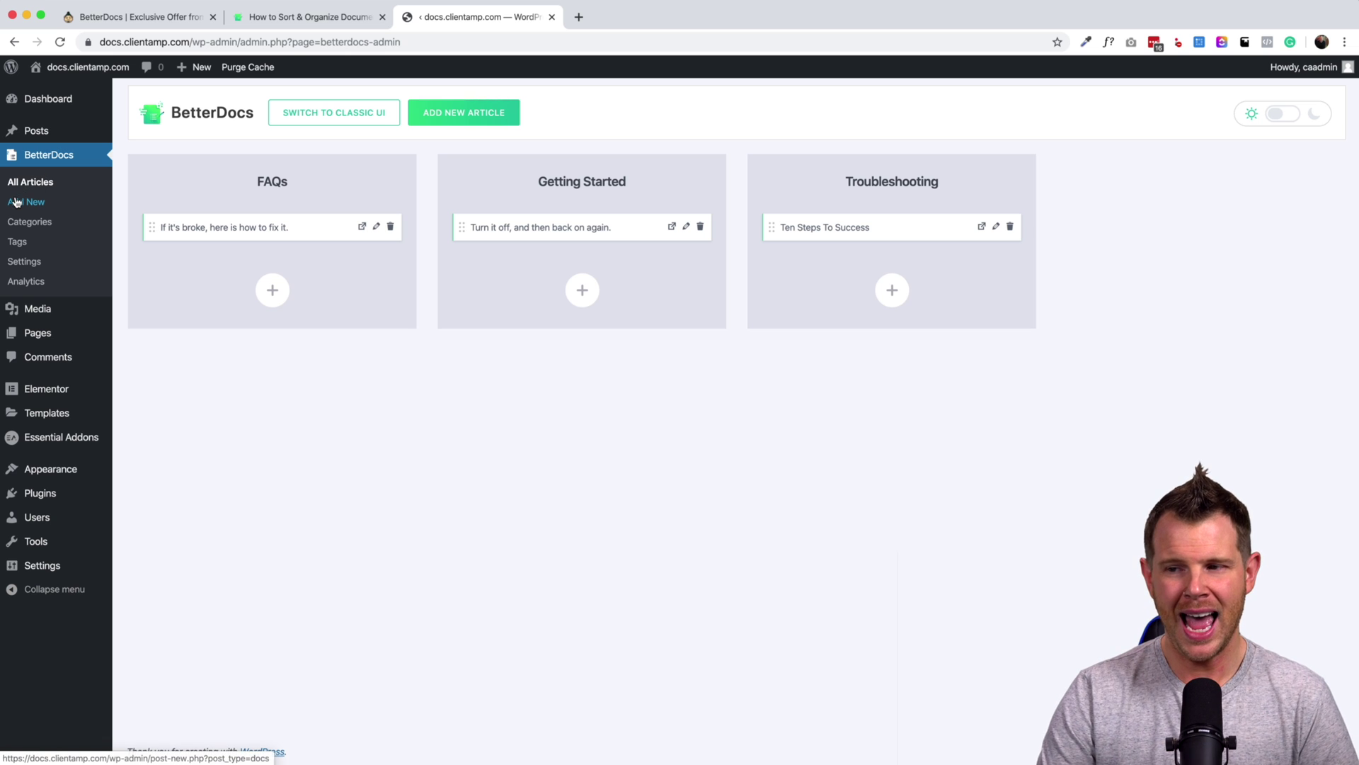
click(17, 203)
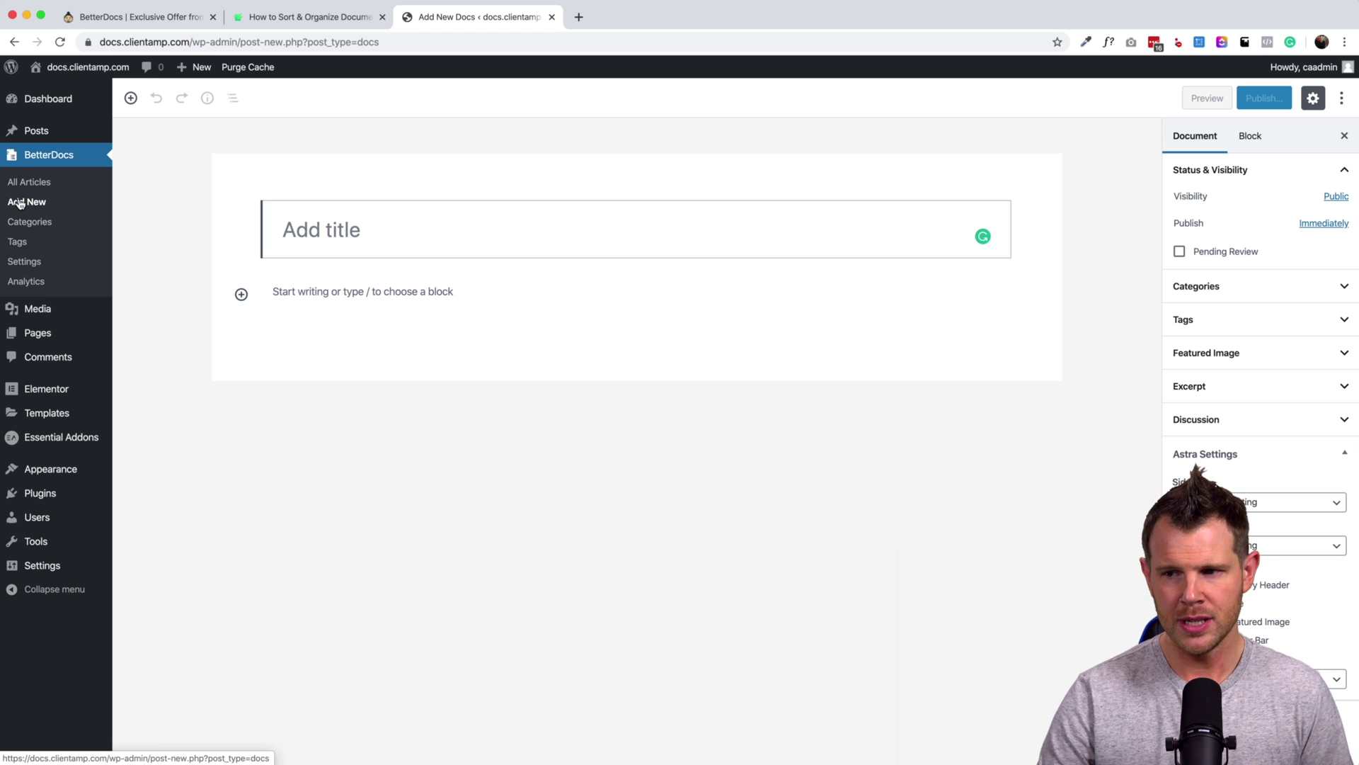
Open BetterDocs Settings showing the docs, docs-category and docs-tag slugs and analytics options
mouse_move(44, 334)
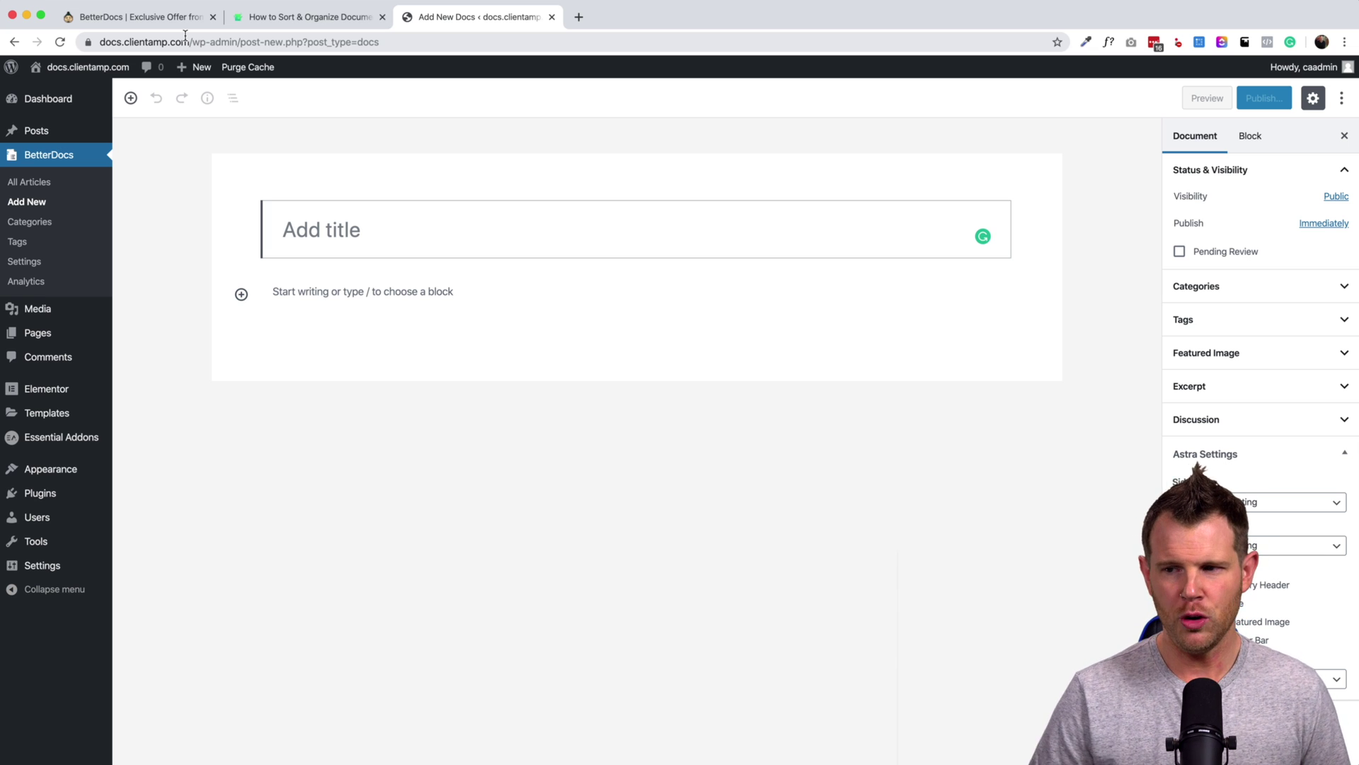
click(33, 263)
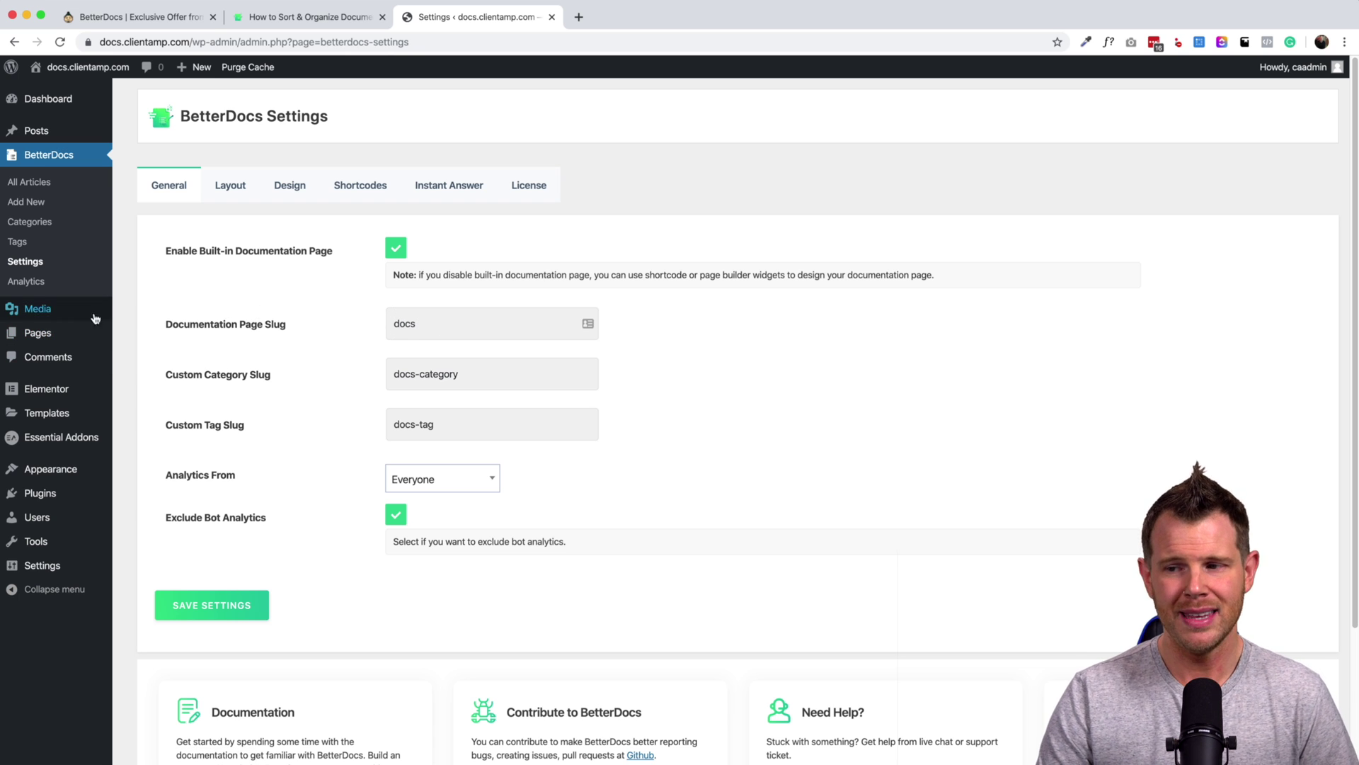
Preview the draft Docs page from All Pages, then open the Permalink Settings
mouse_move(63, 334)
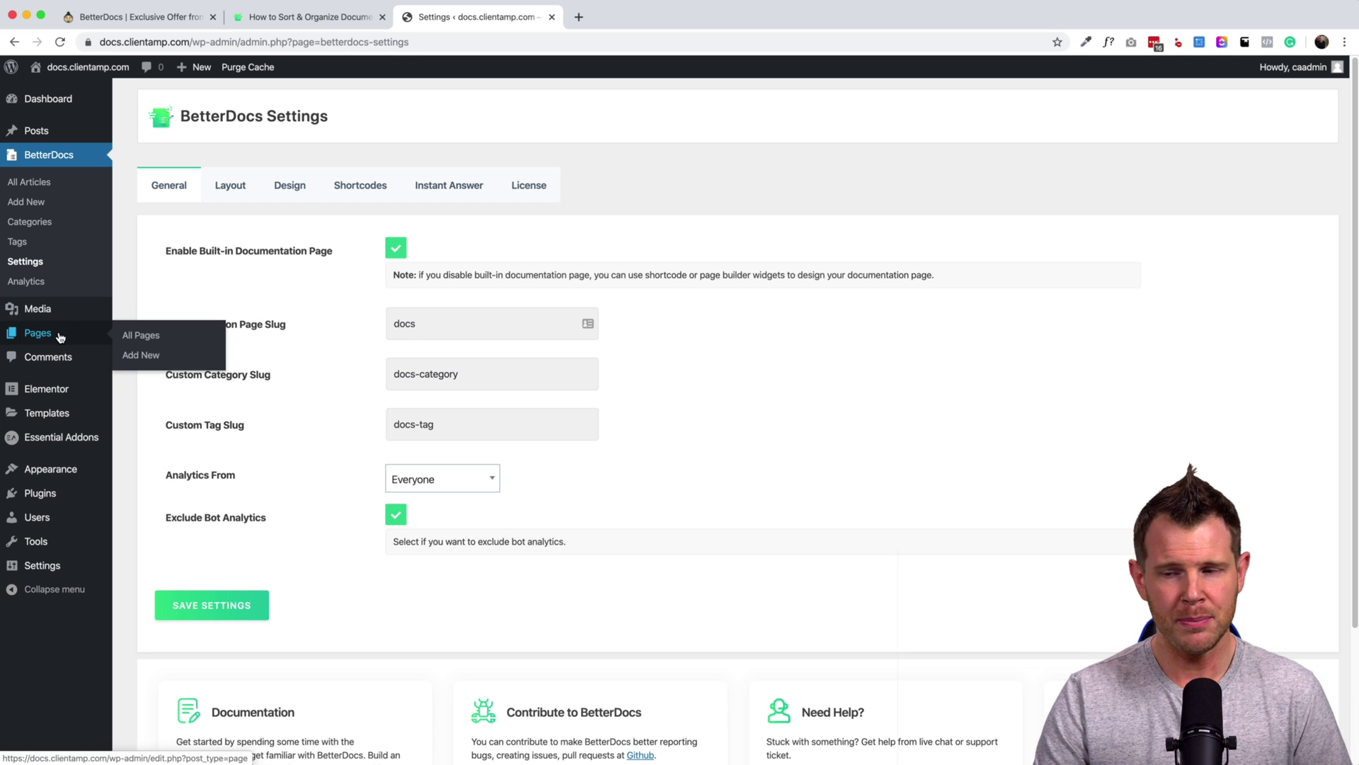
click(139, 337)
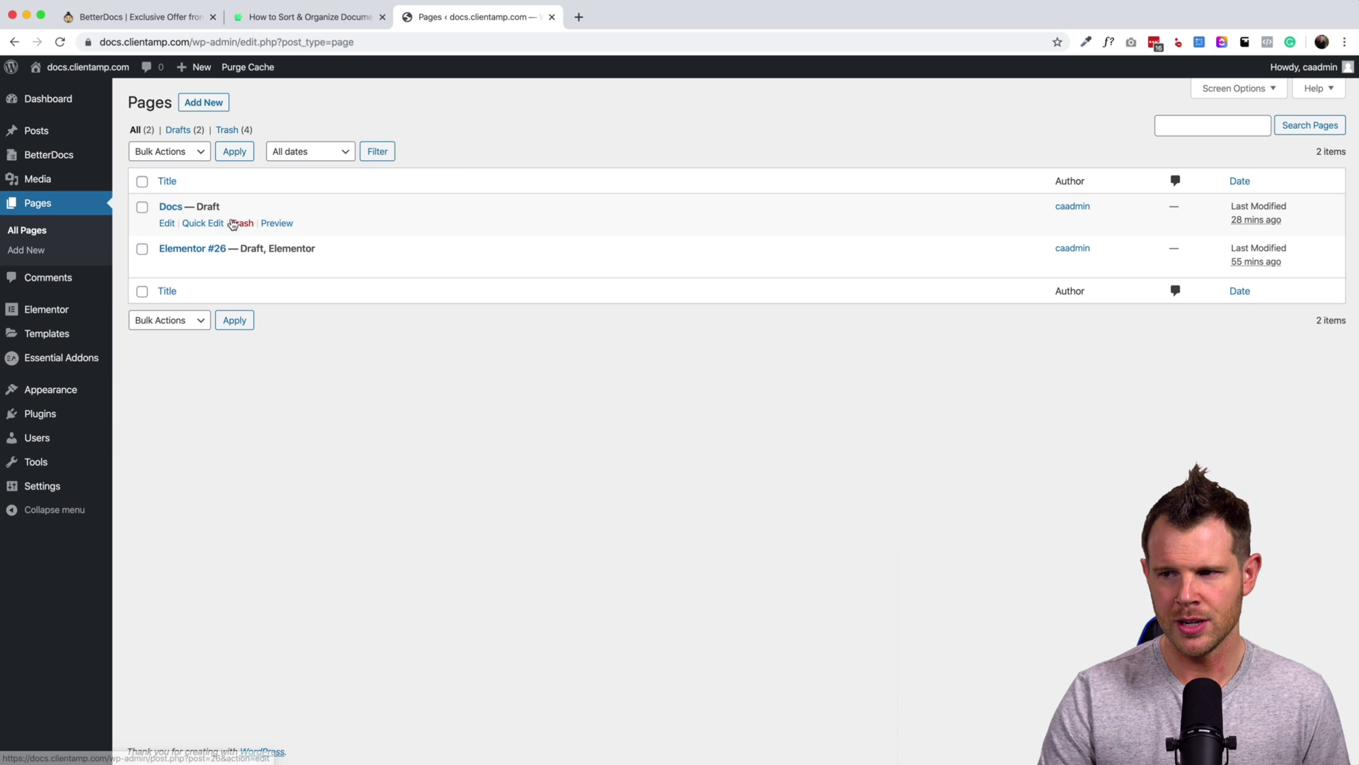
click(277, 224)
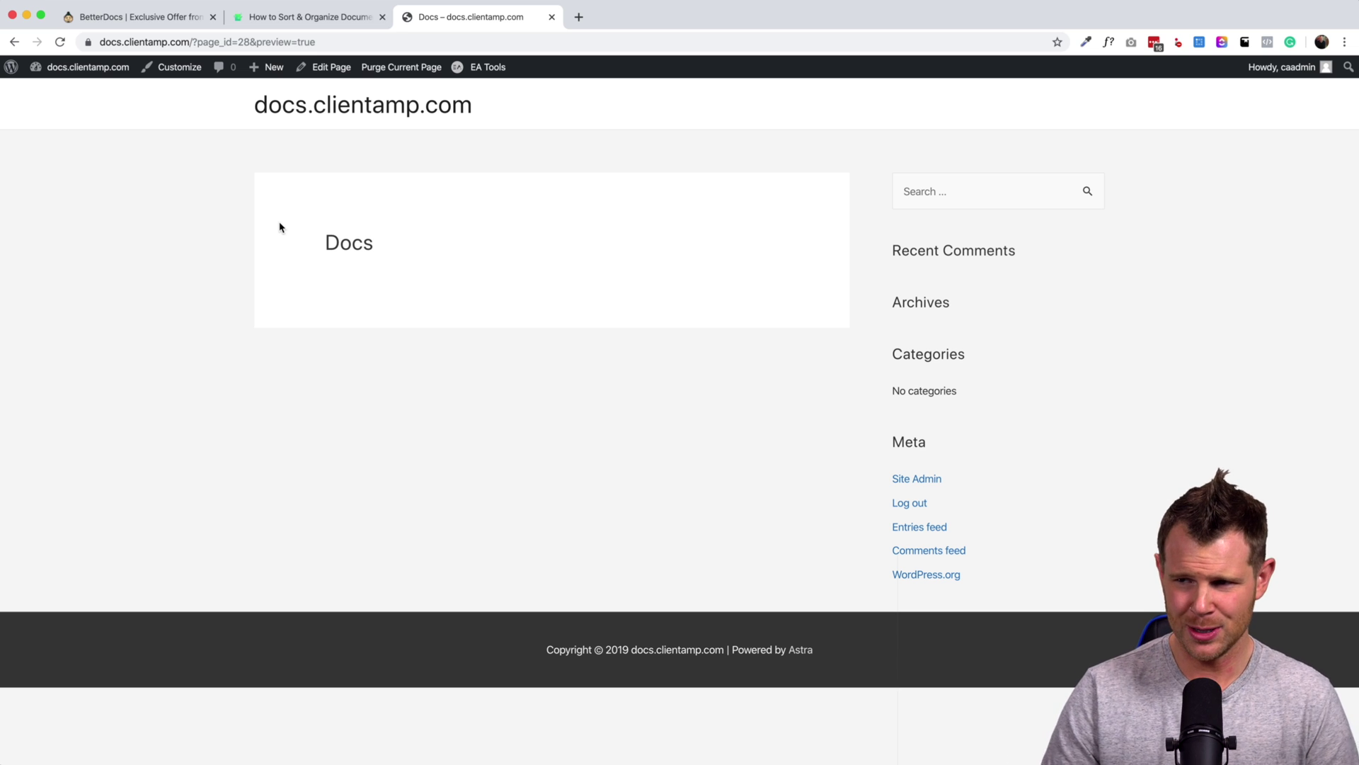
click(14, 44)
mouse_move(61, 487)
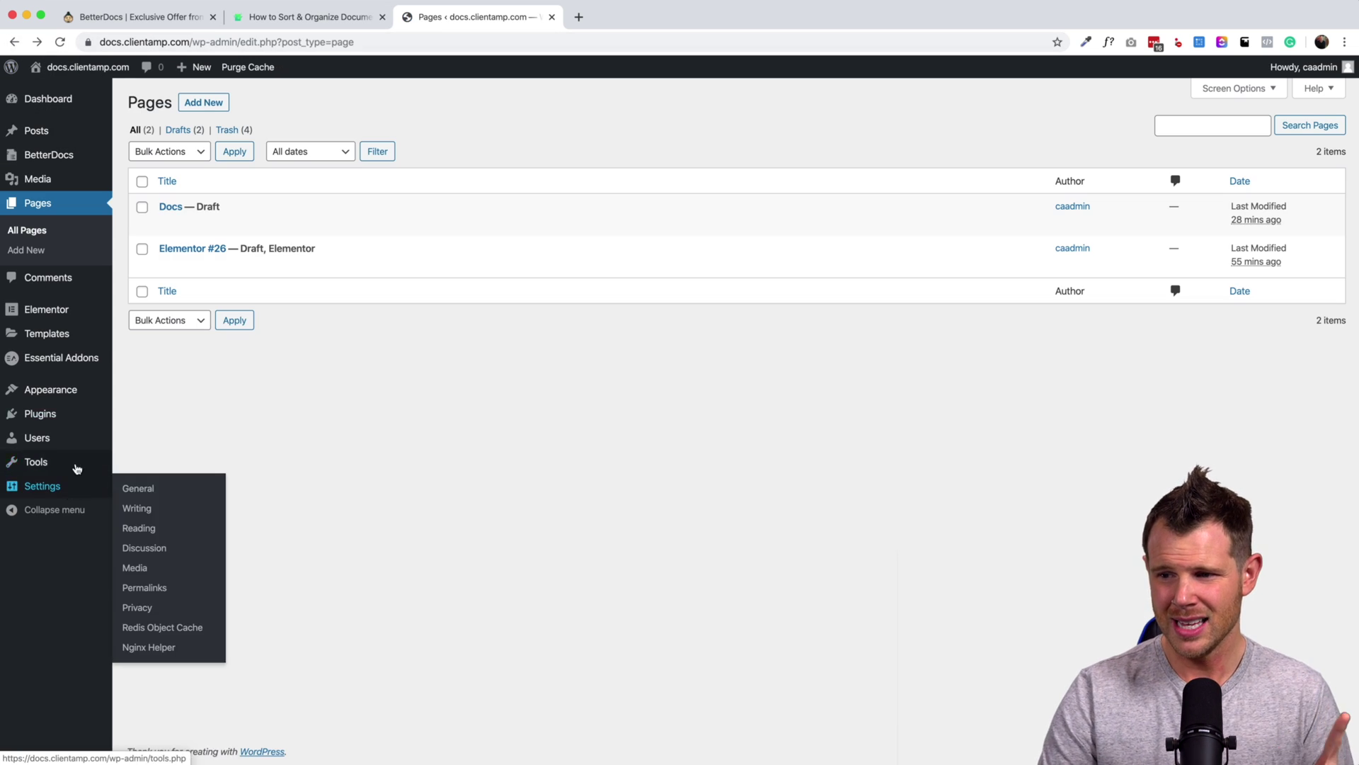
click(153, 587)
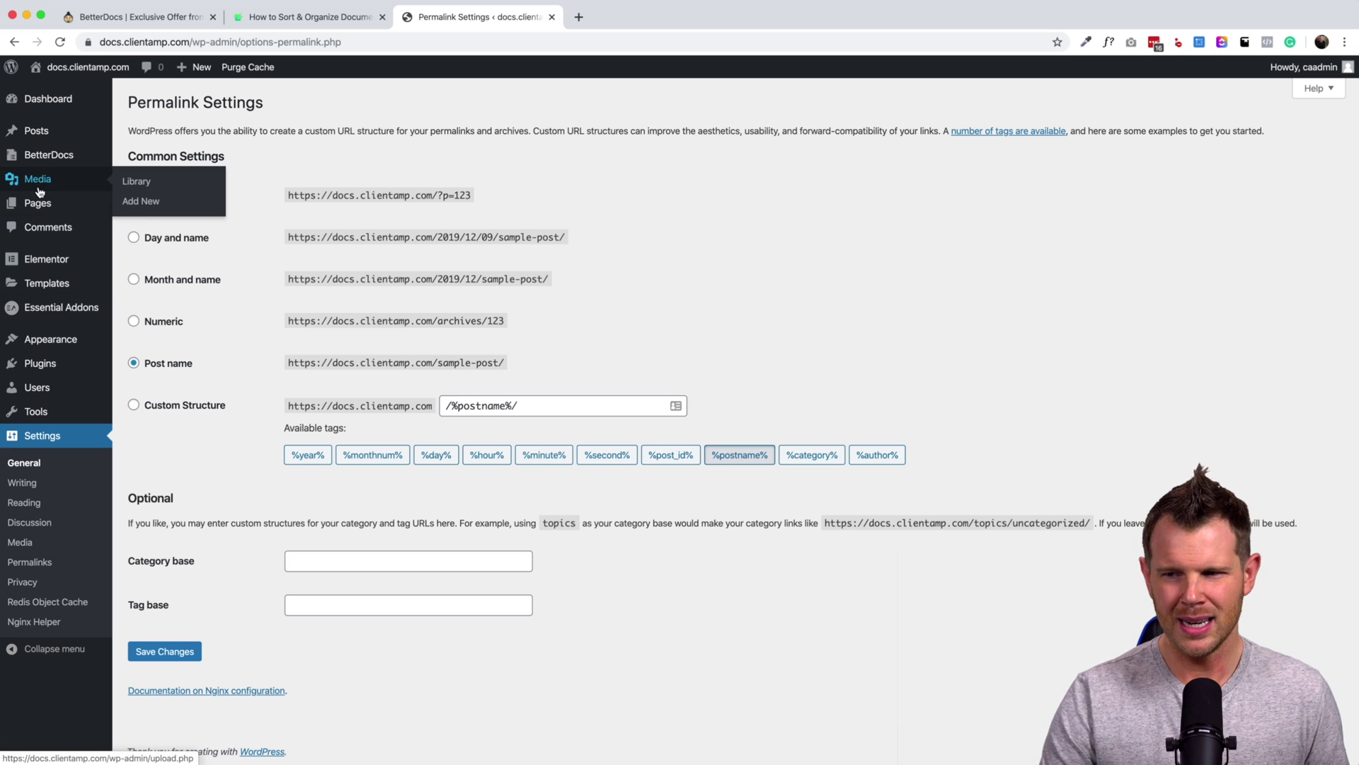
Open the Docs page live in a new tab and change its URL from ?page_id=28 to /docs/
mouse_move(39, 202)
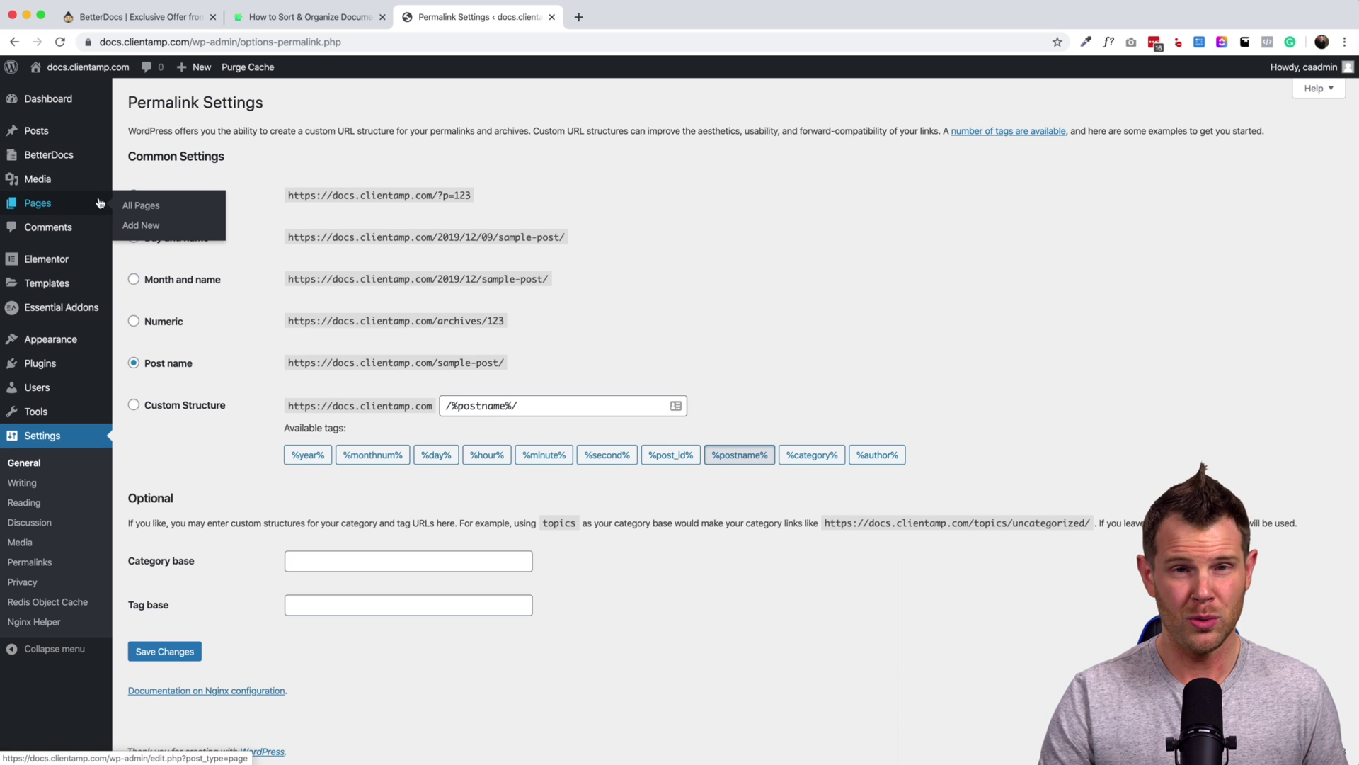
click(135, 206)
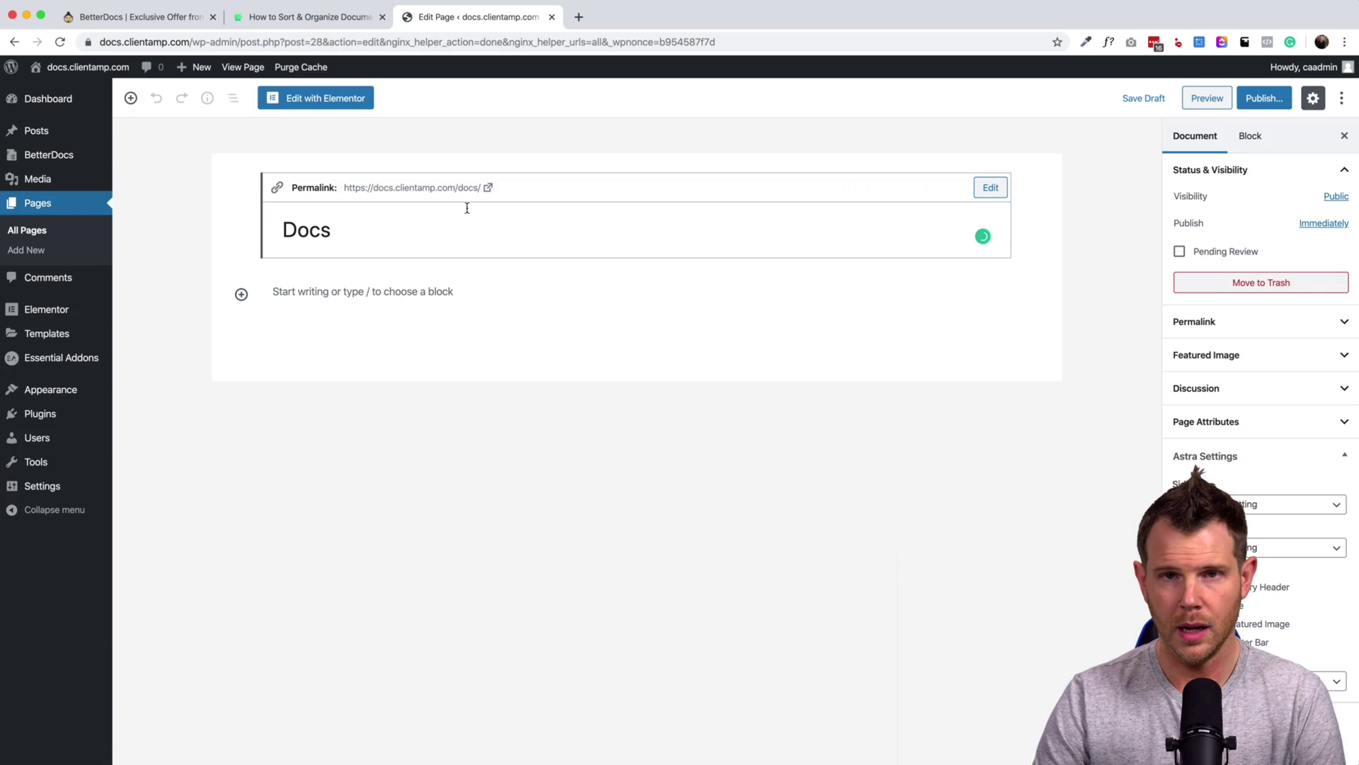
click(487, 189)
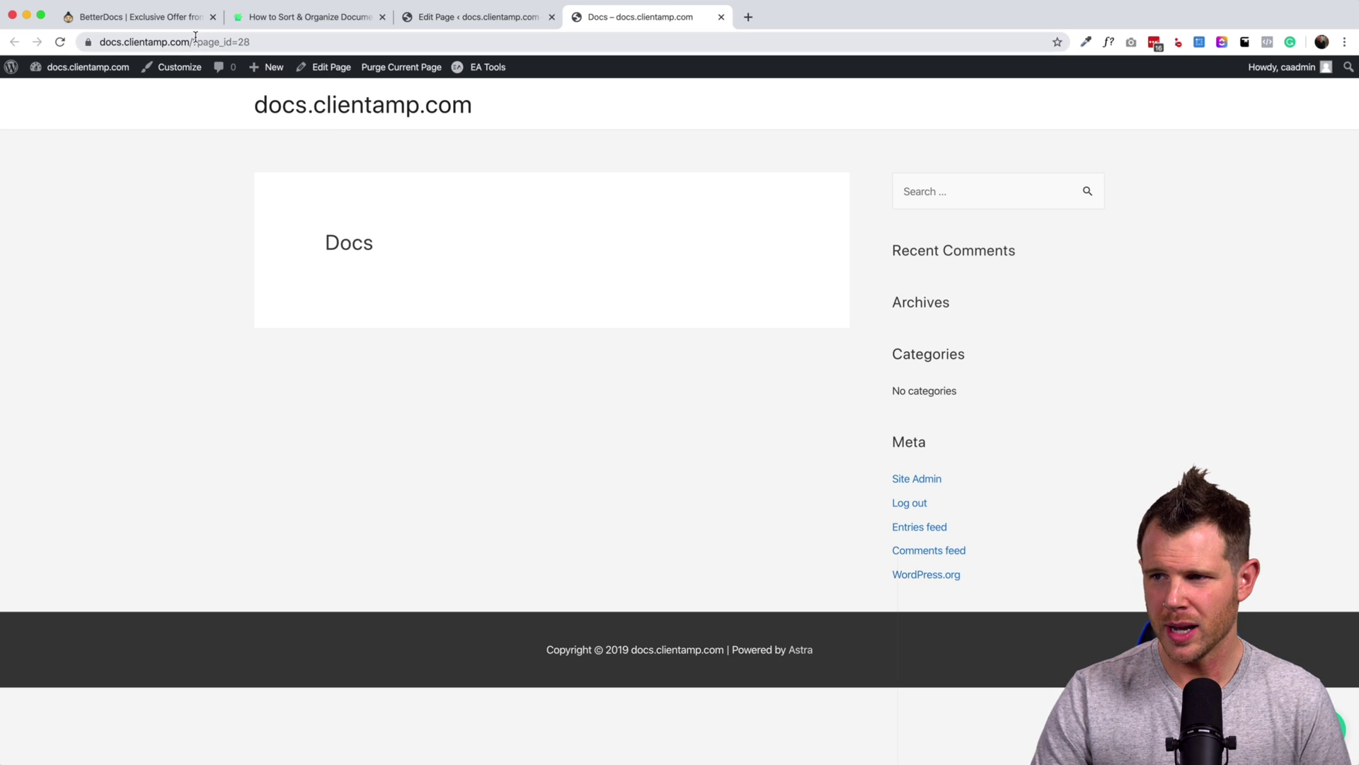
drag(195, 40, 340, 65)
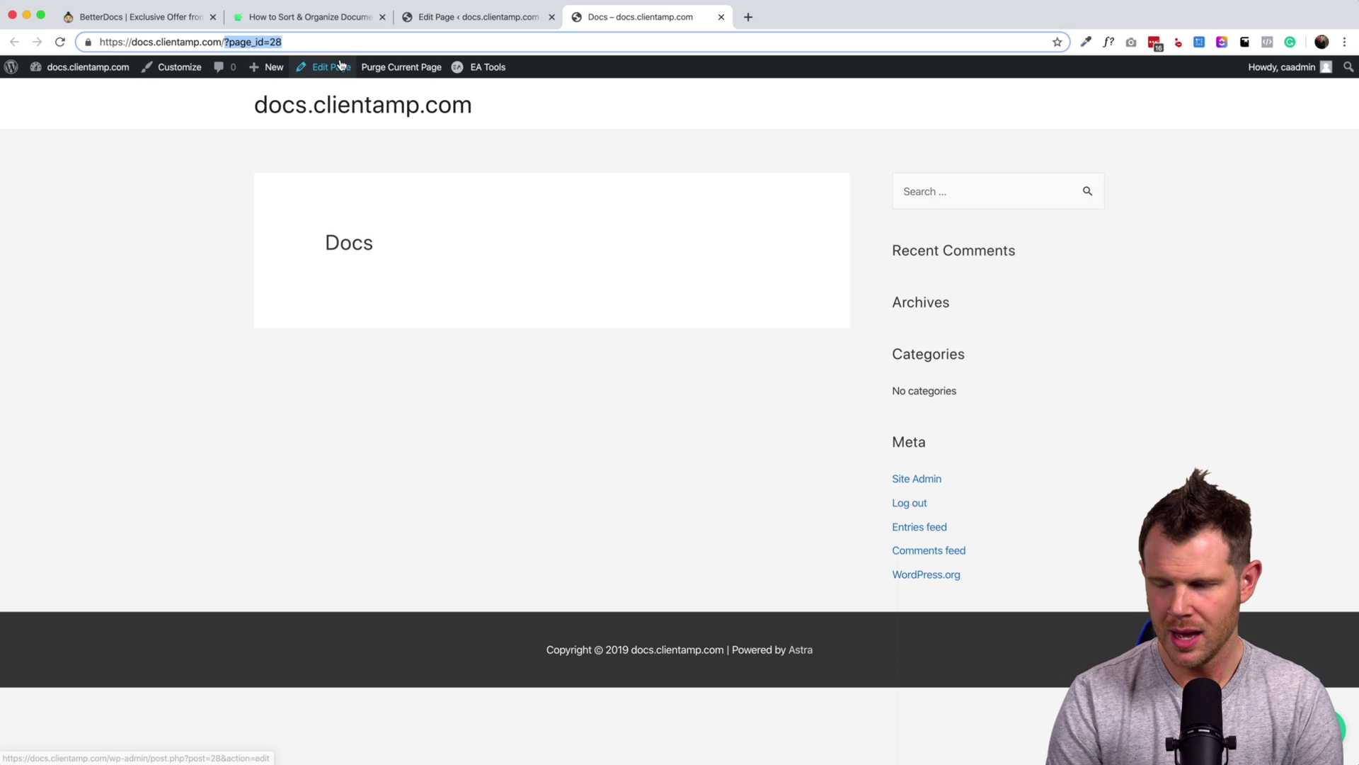
text(docs/)
key(Return)
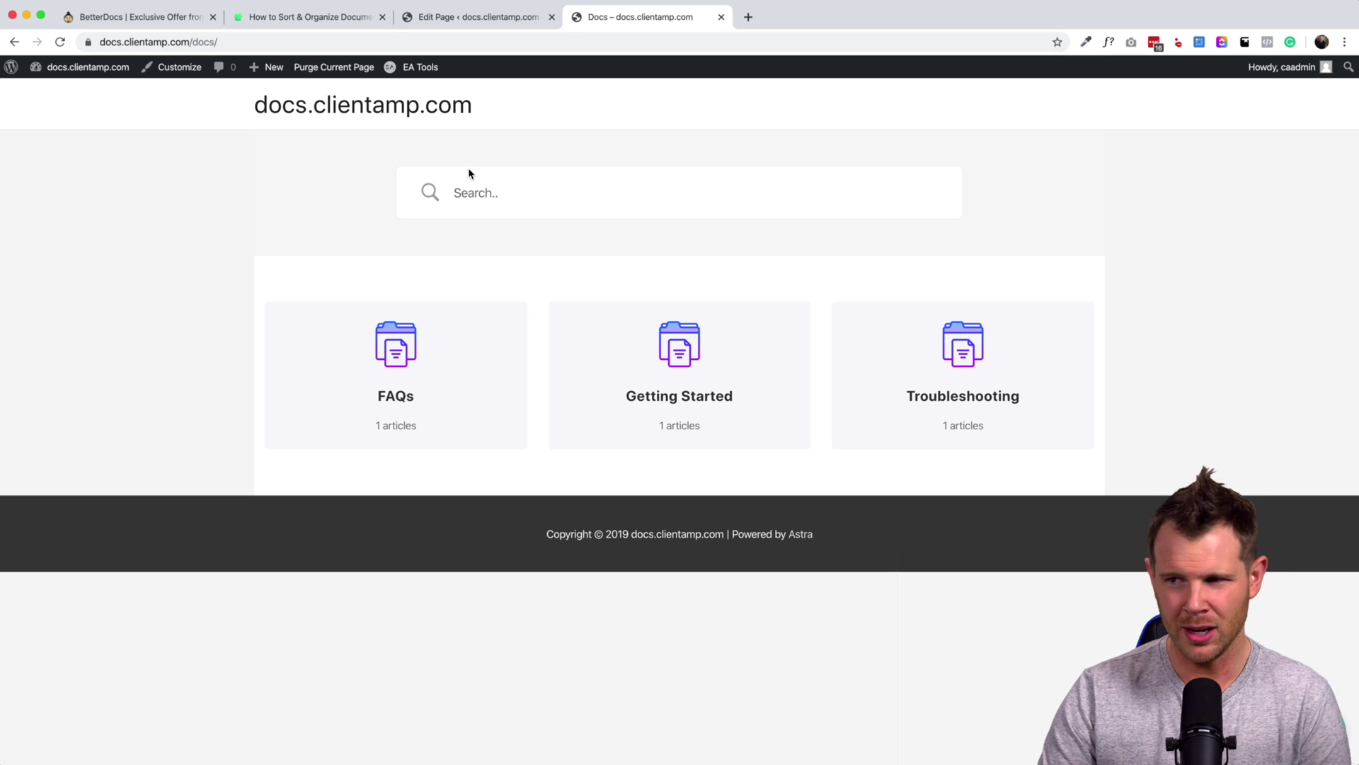
Try the Customizer's BetterDocs Docs Page layouts and settle on the horizontal card layout
click(179, 66)
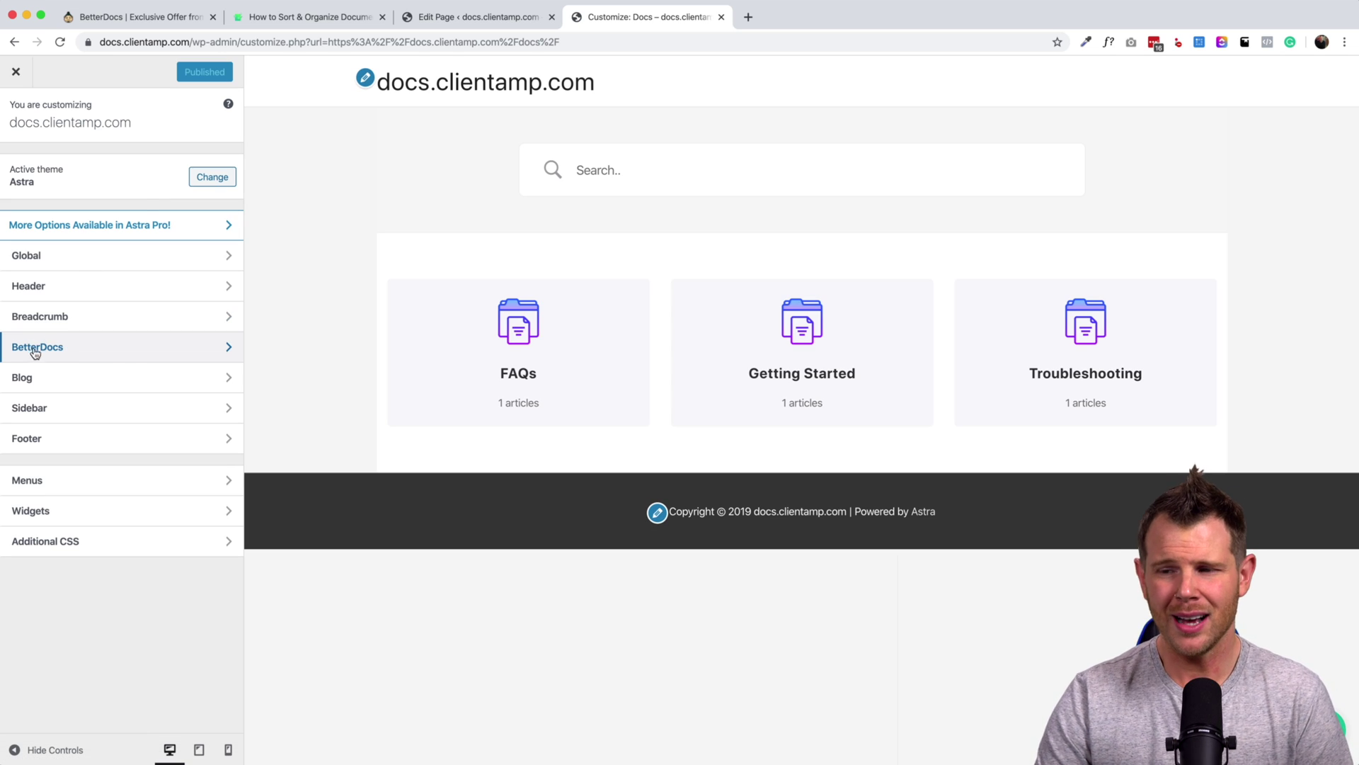
click(64, 353)
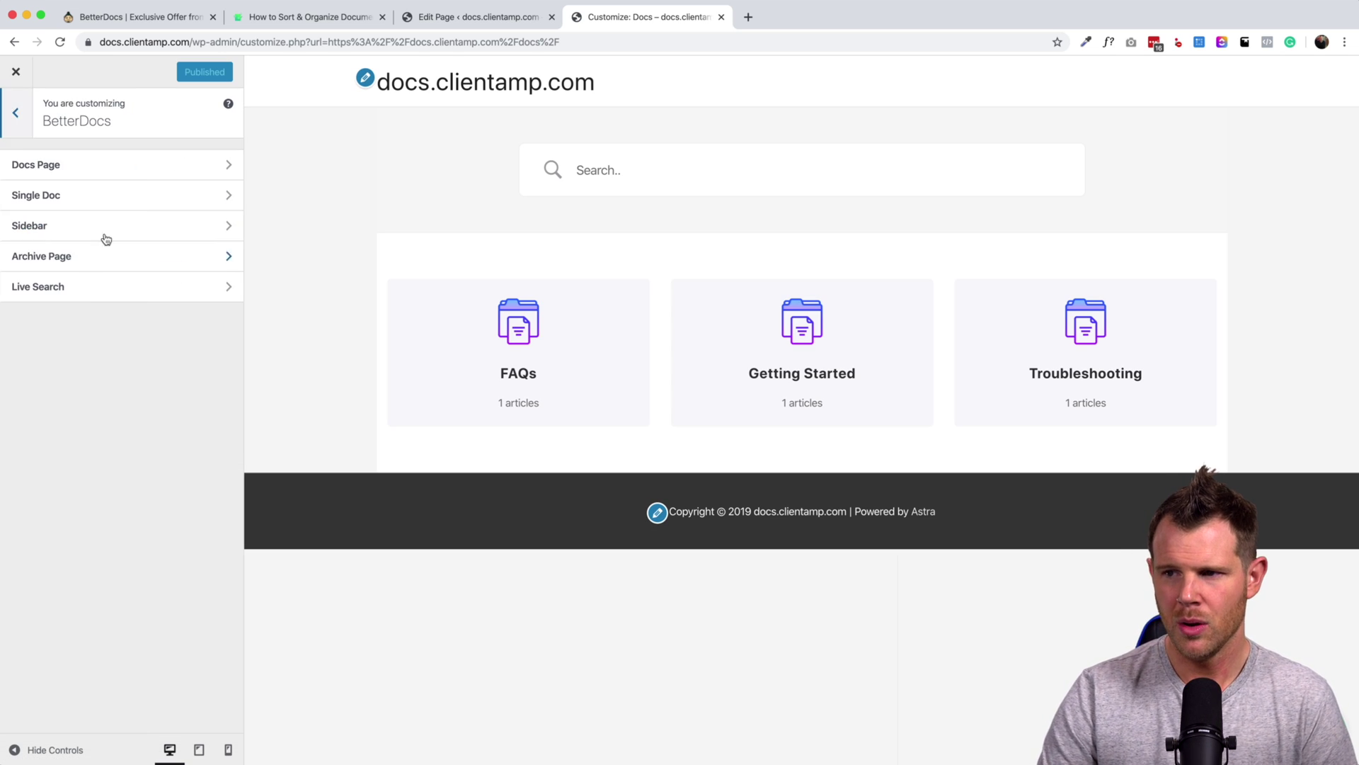
click(70, 170)
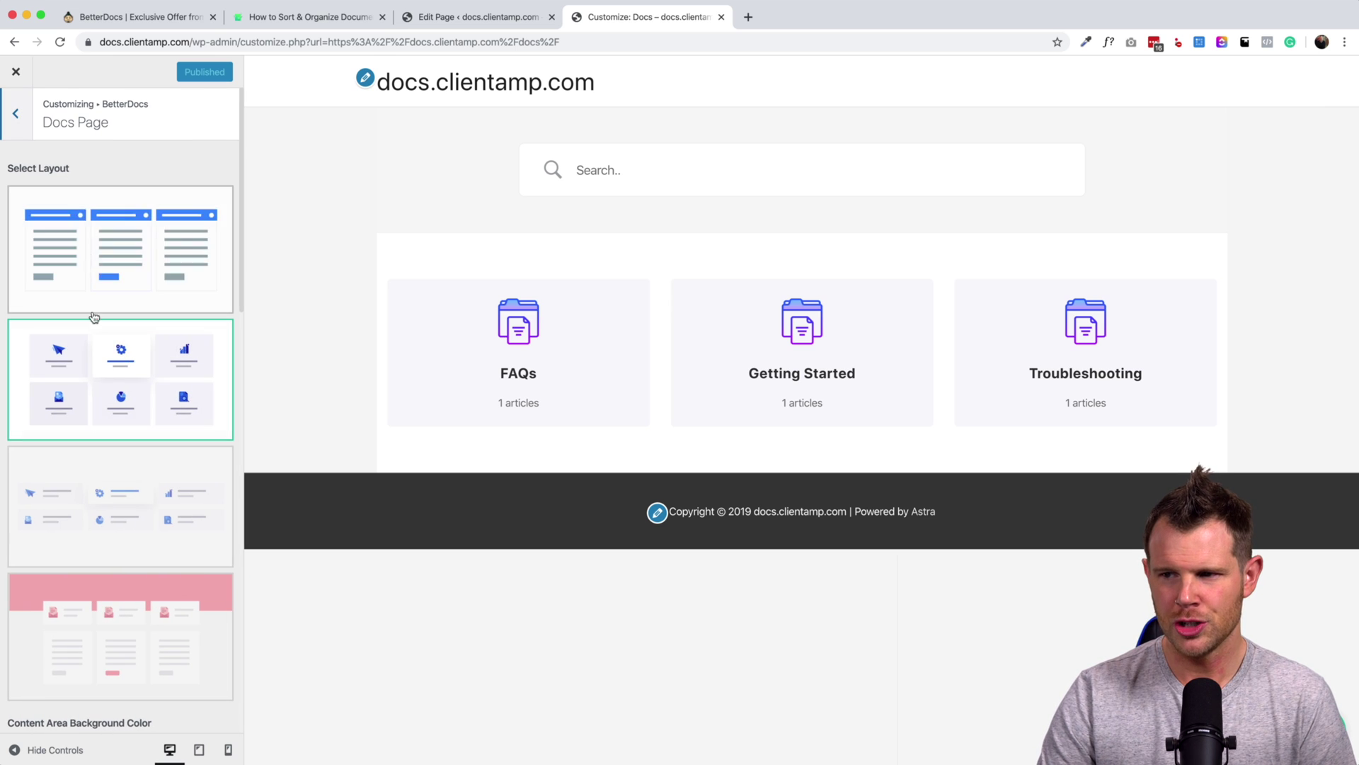
click(107, 234)
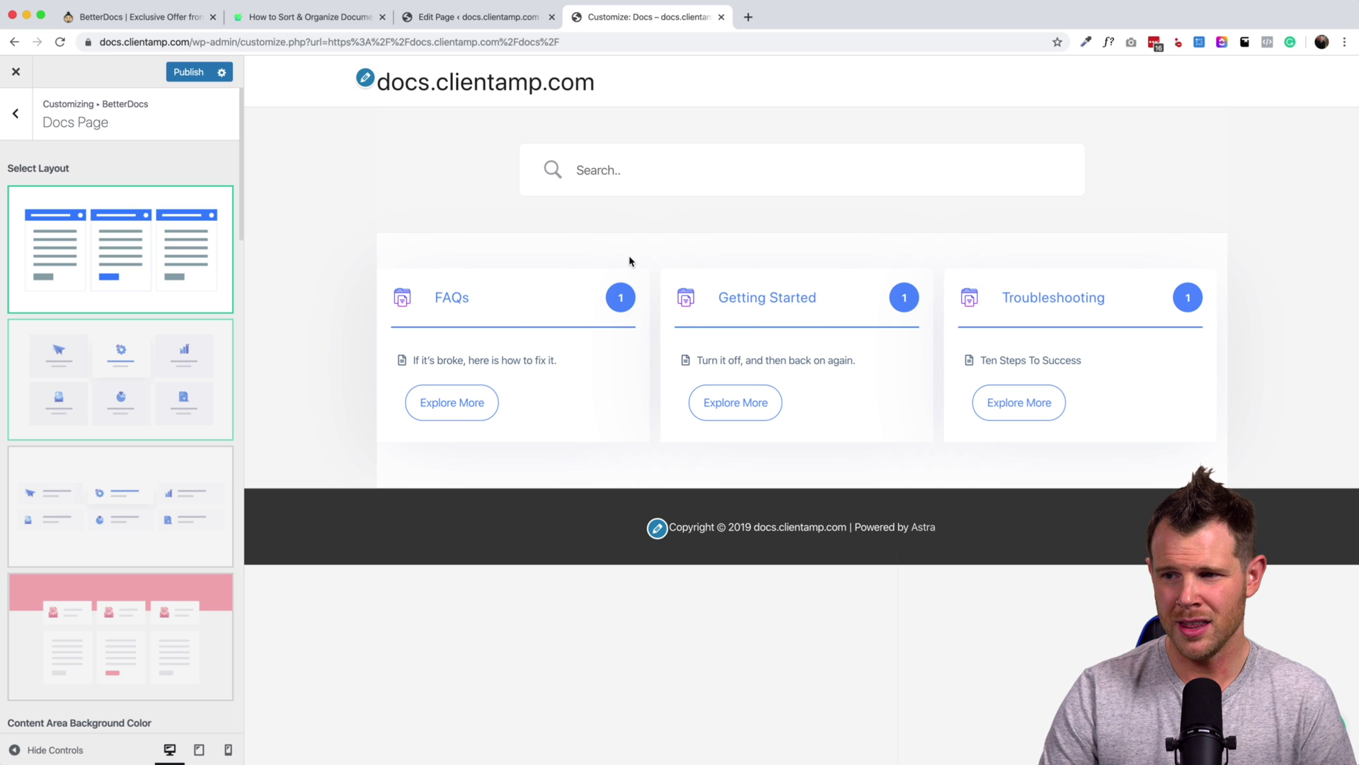
click(117, 523)
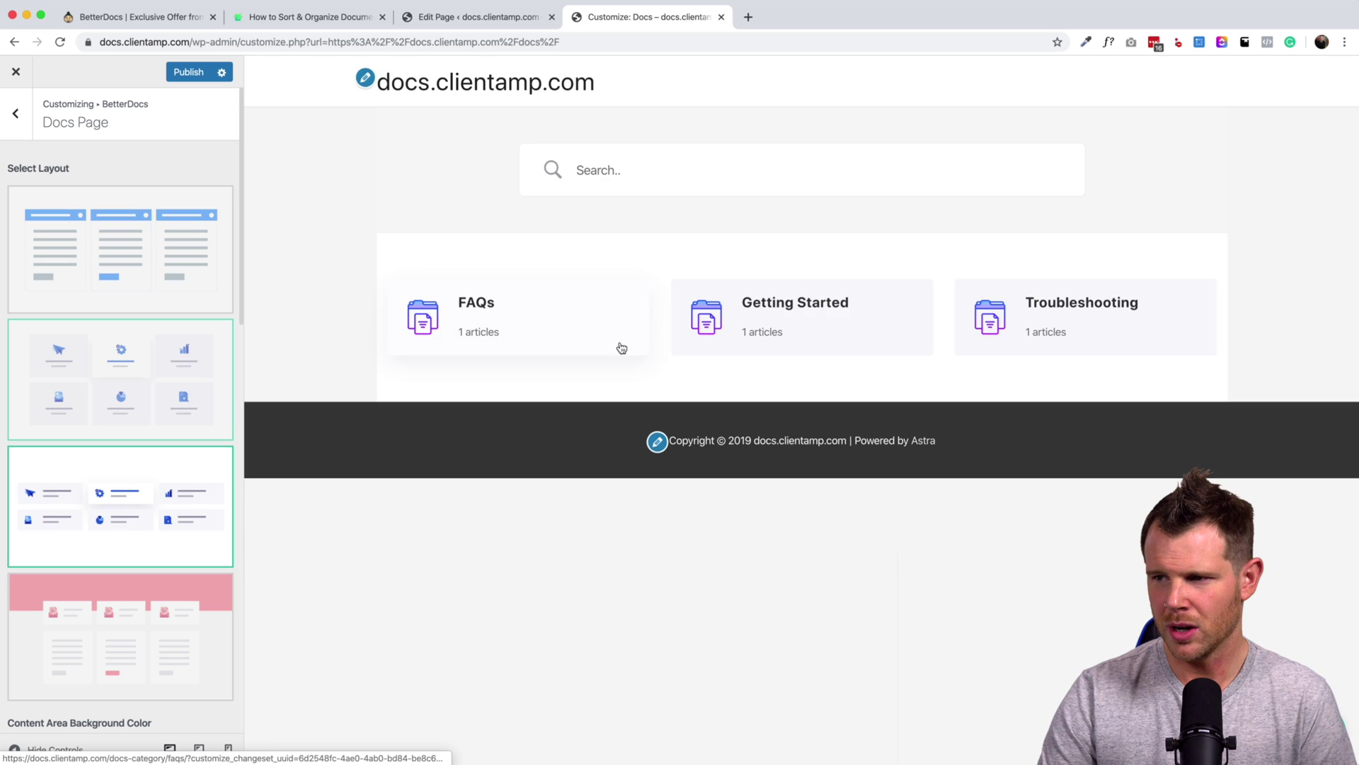
click(124, 630)
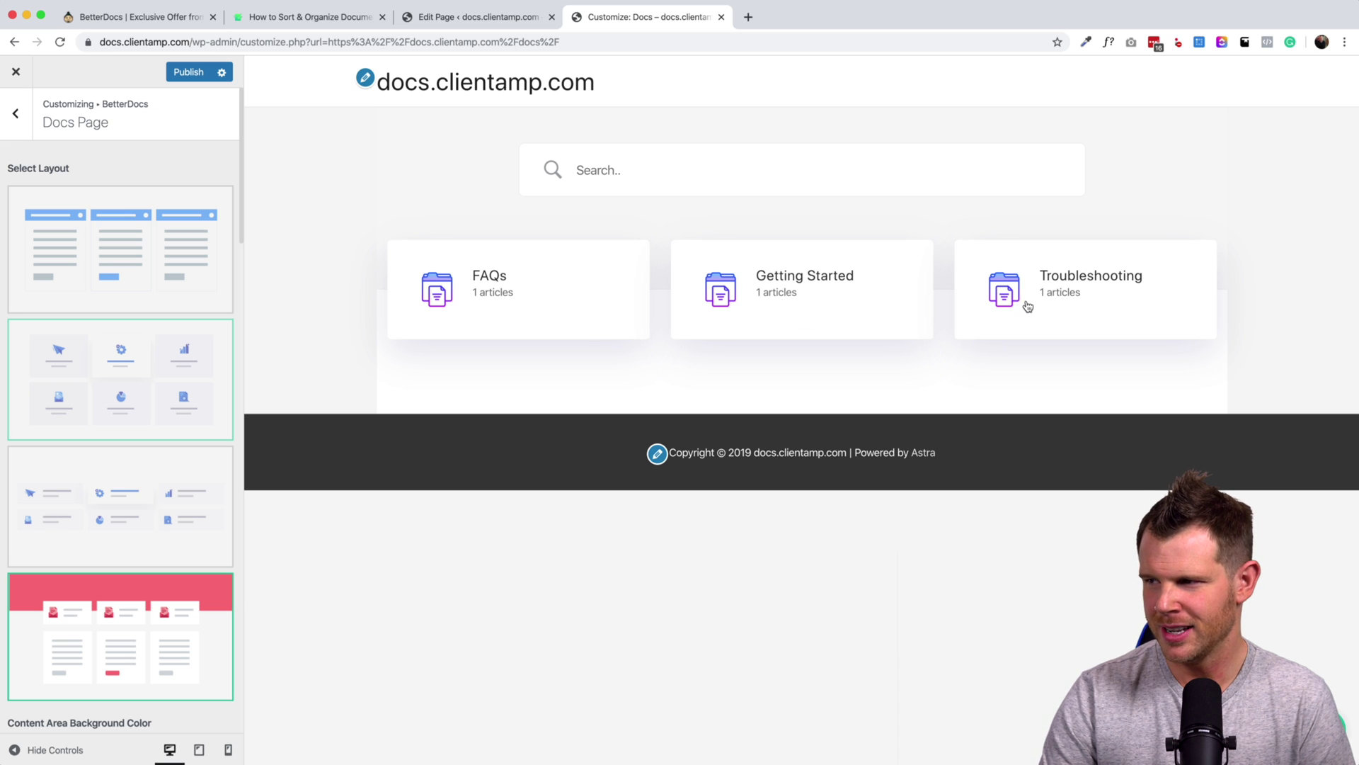
click(121, 506)
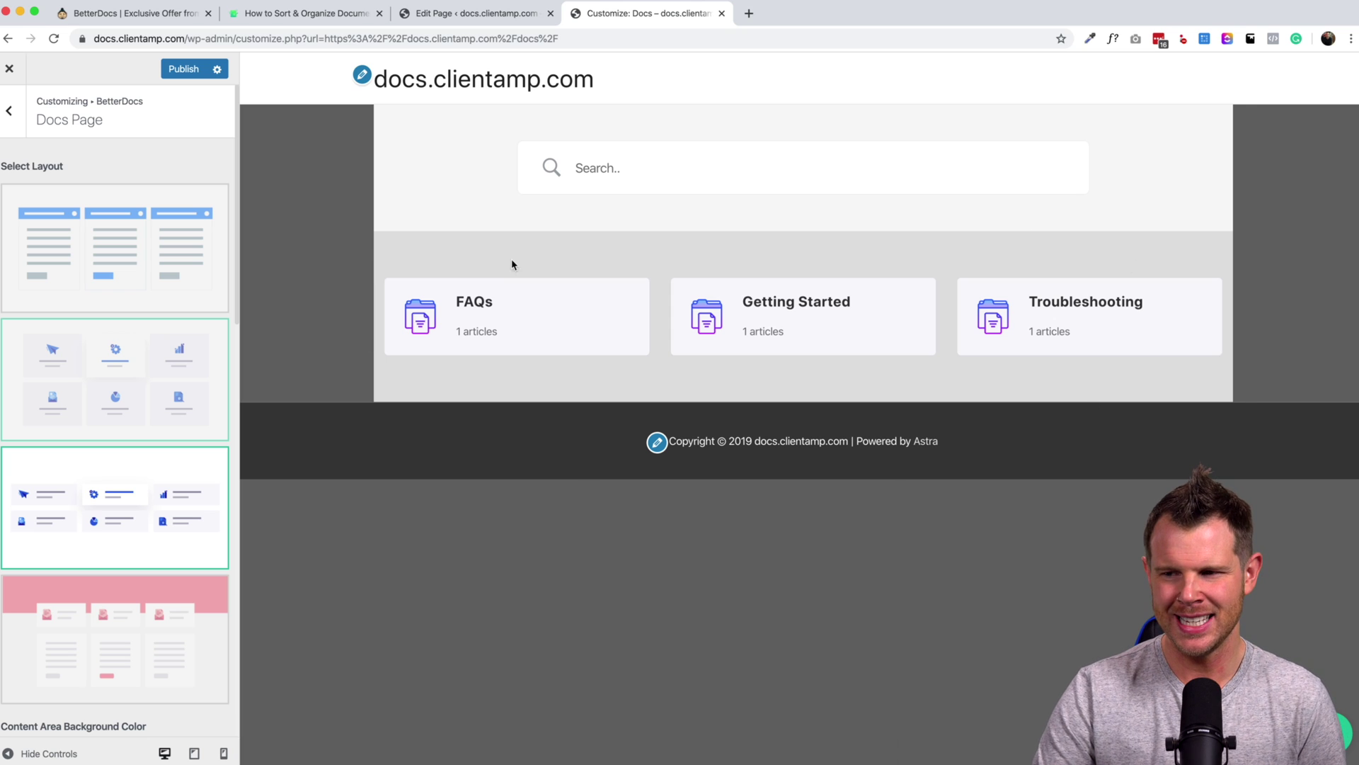
Set the docs page content area background colour to light grey
scroll(125, 443, down, 2)
scroll(73, 291, up, 2)
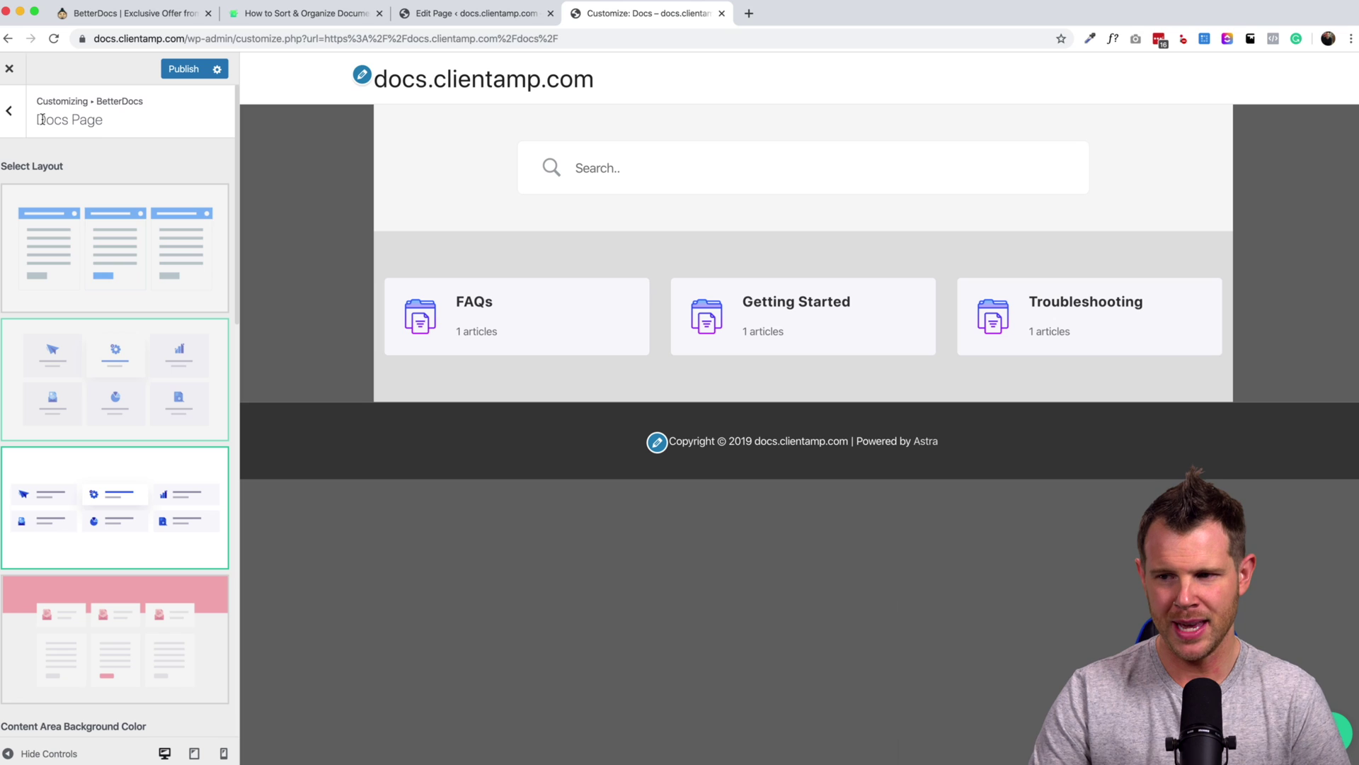
scroll(71, 390, down, 6)
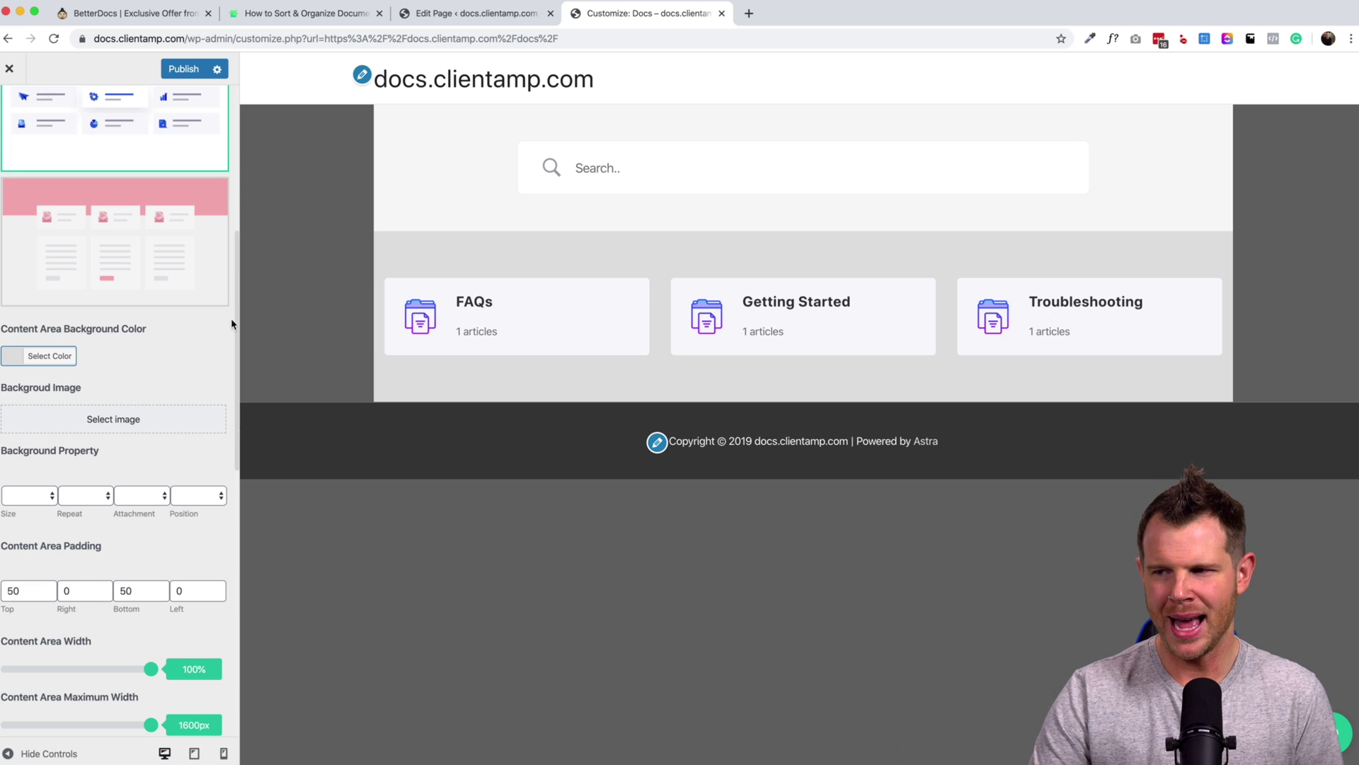
click(20, 358)
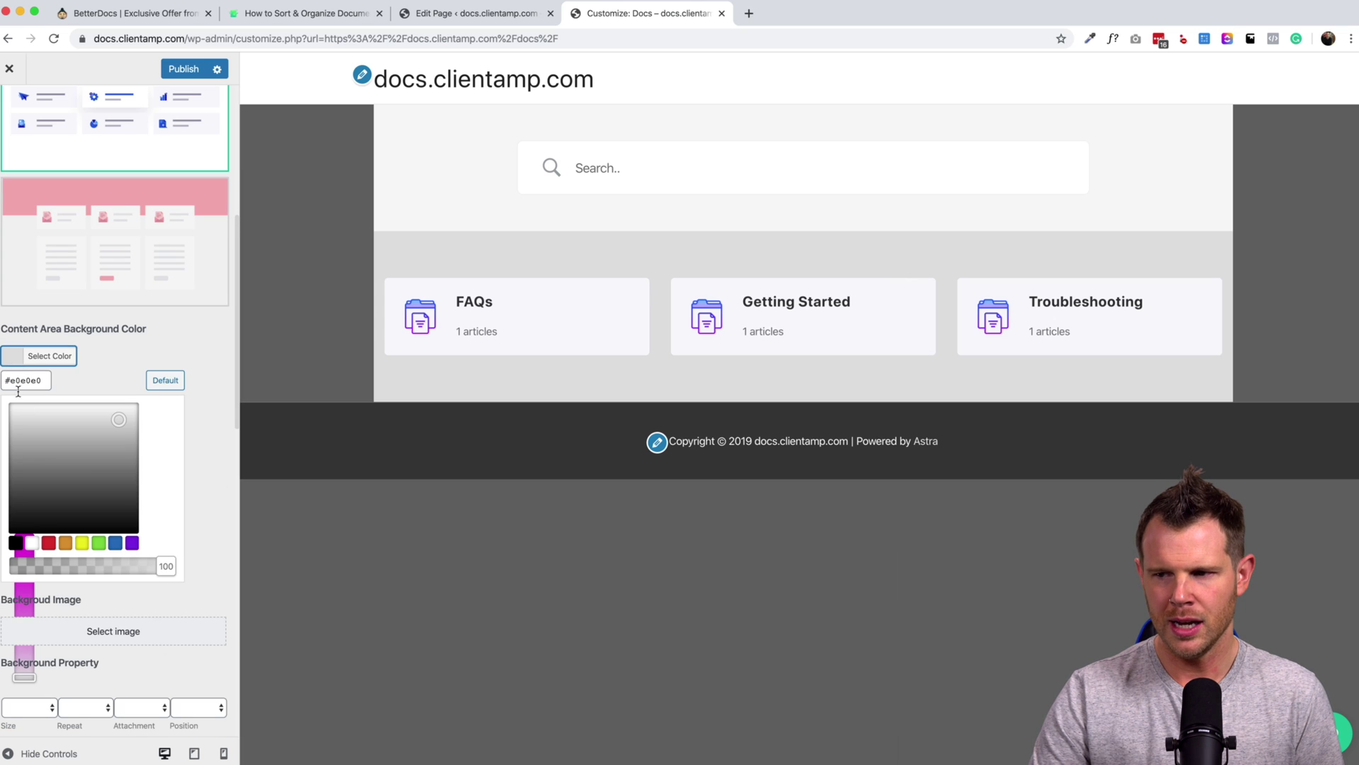
drag(117, 444, 35, 426)
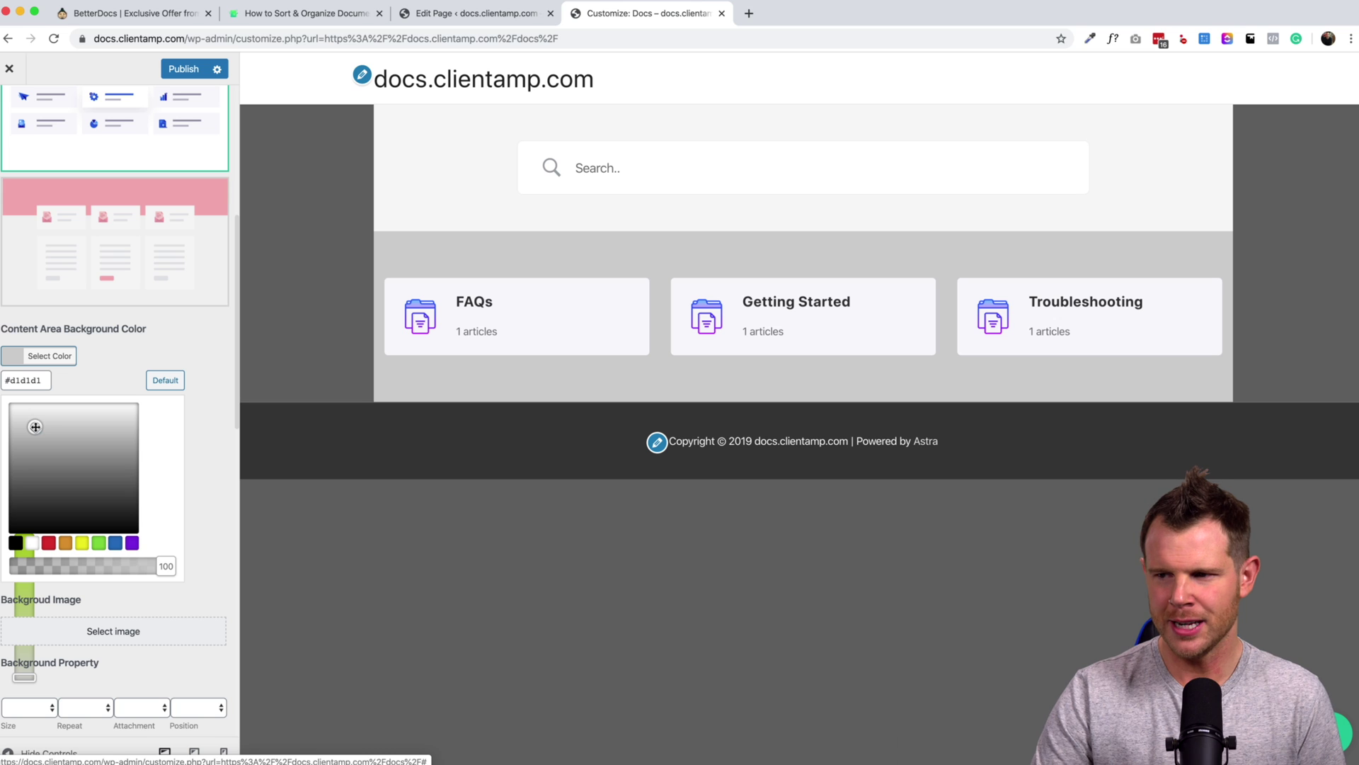
click(193, 373)
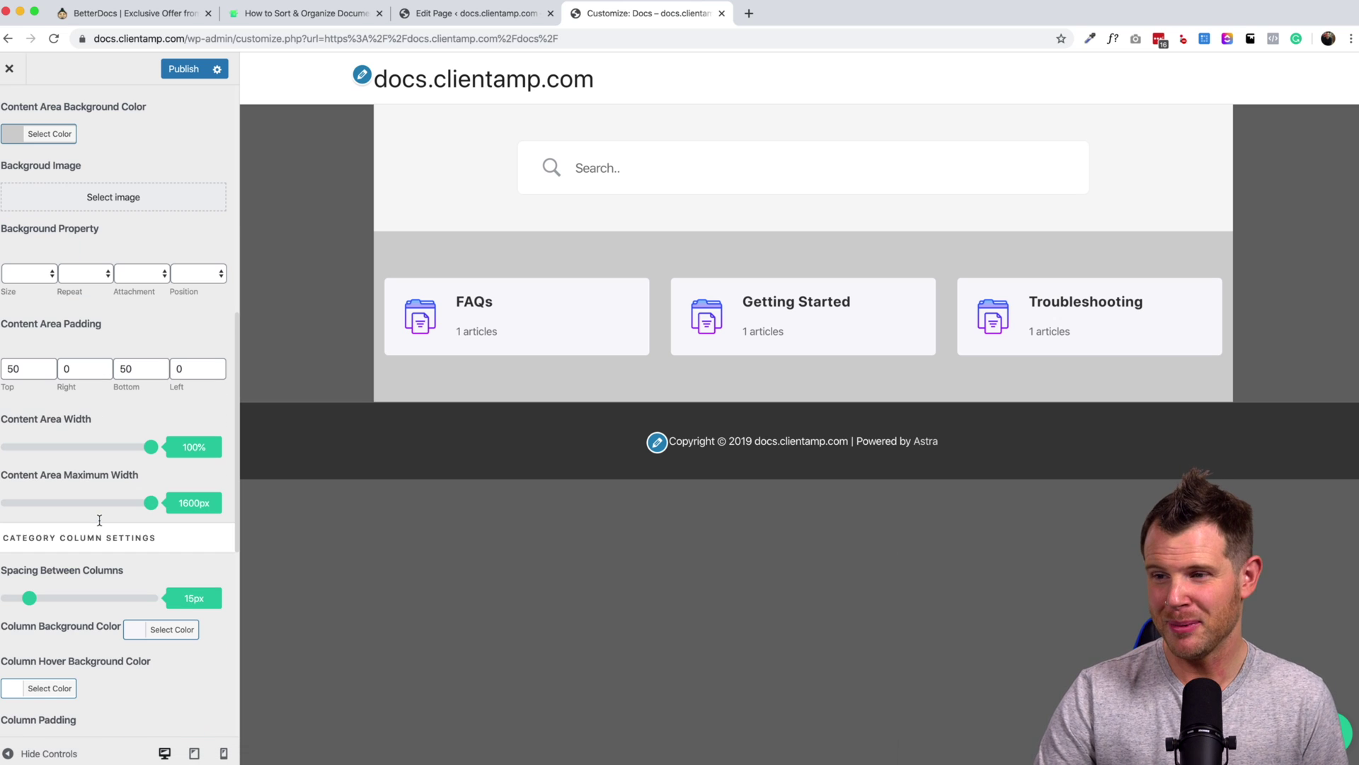
Enlarge the category icons to 82px and the category titles to 34px
scroll(98, 519, down, 3)
scroll(79, 482, down, 2)
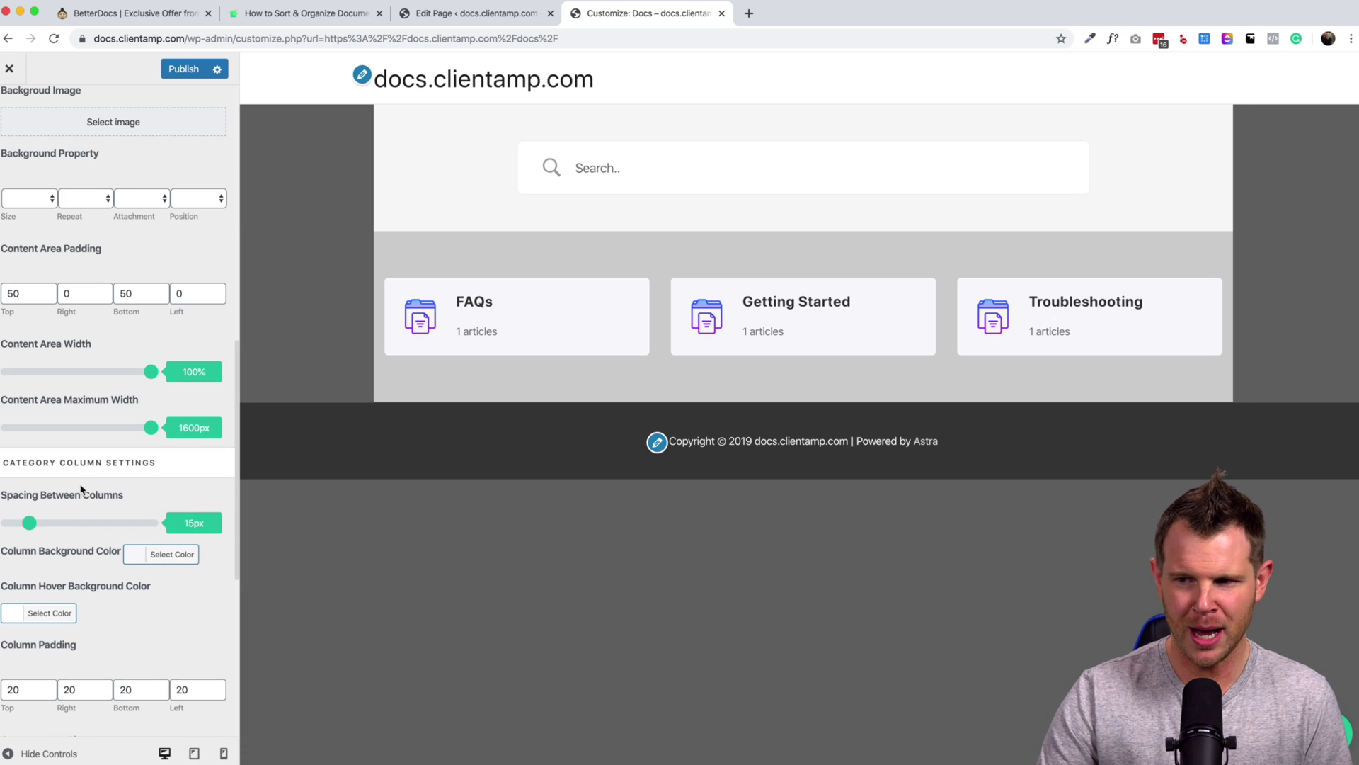
scroll(10, 459, down, 1)
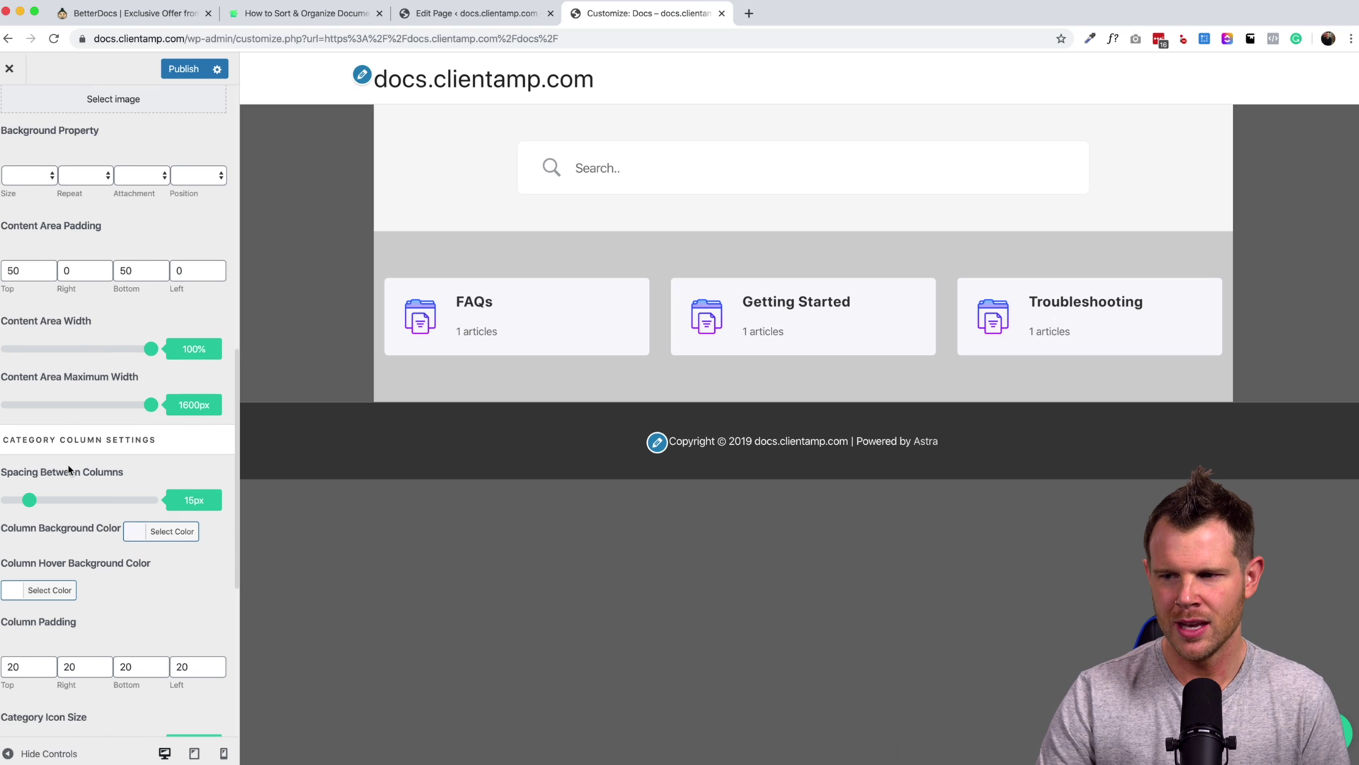
drag(29, 497, 54, 499)
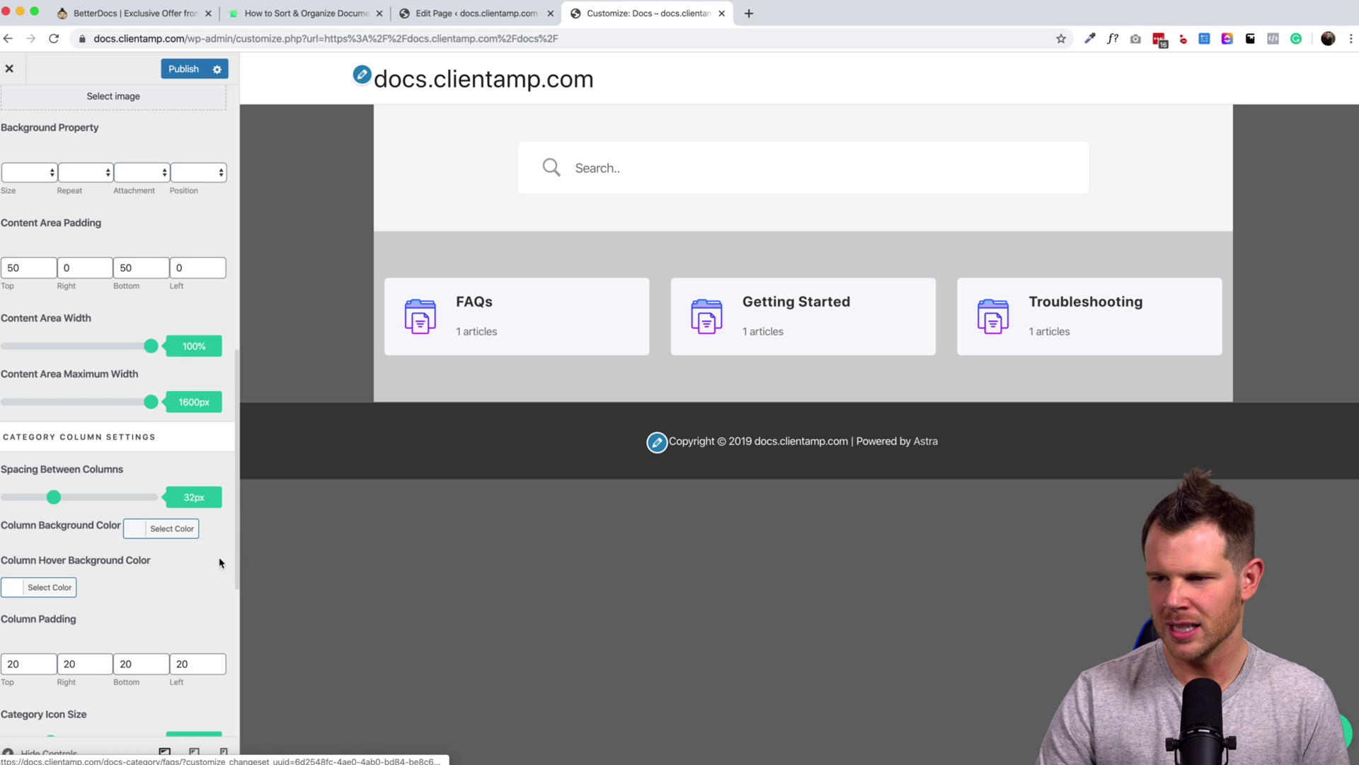
scroll(92, 540, down, 9)
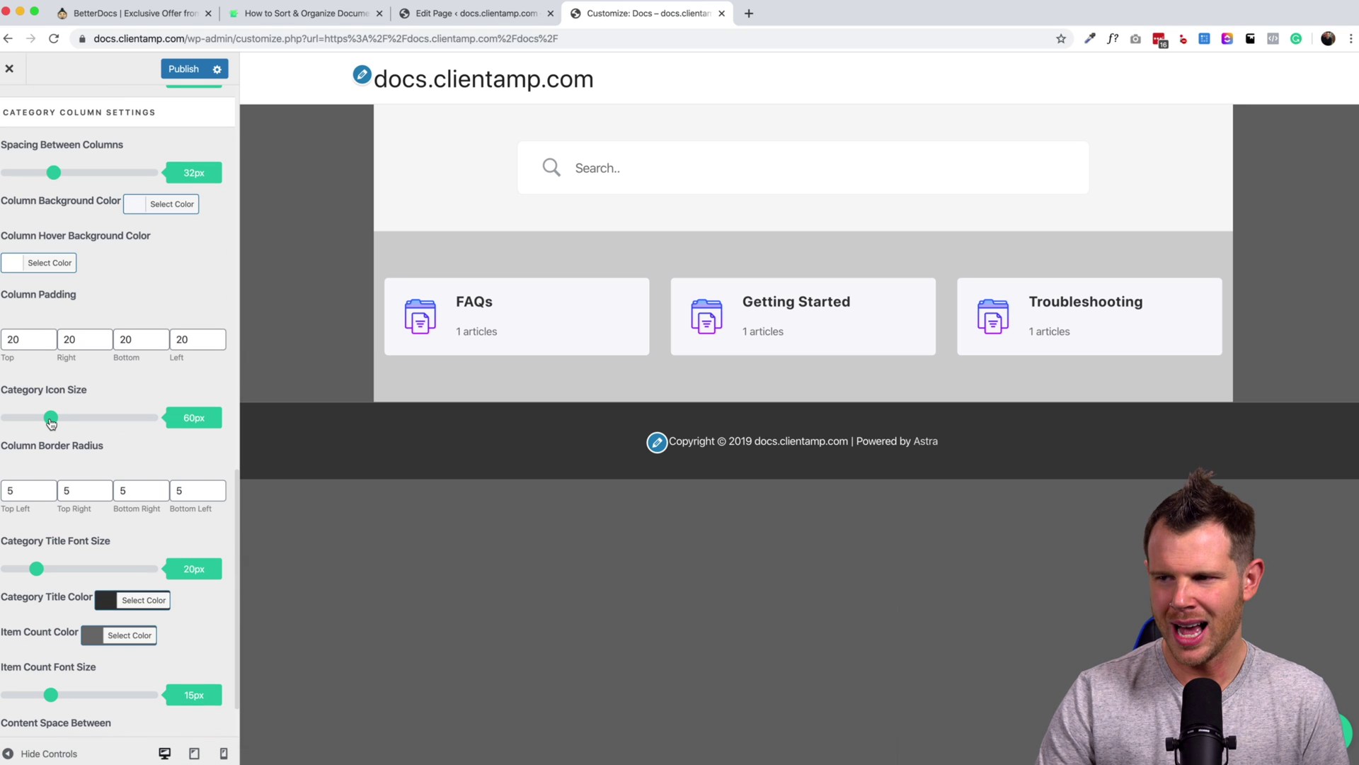
drag(51, 420, 67, 434)
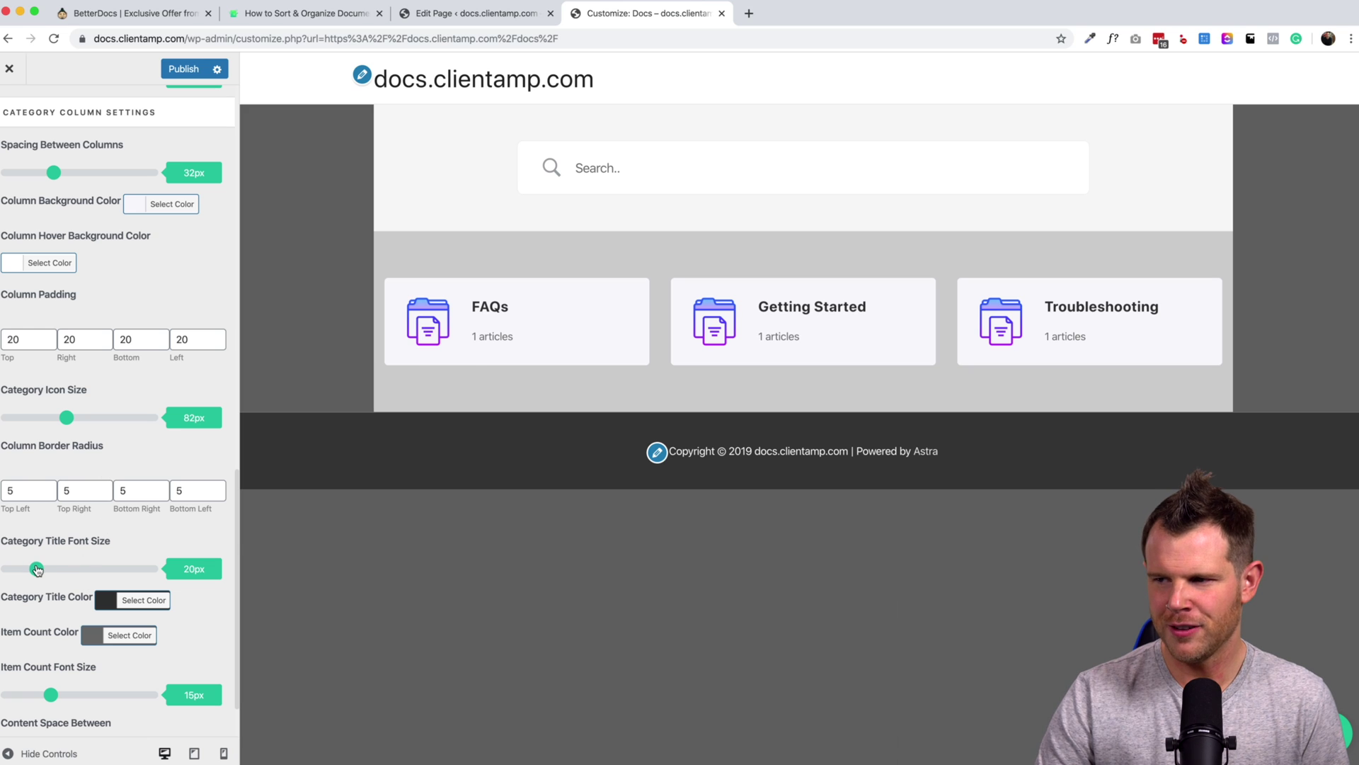
drag(36, 570, 56, 569)
scroll(112, 498, down, 2)
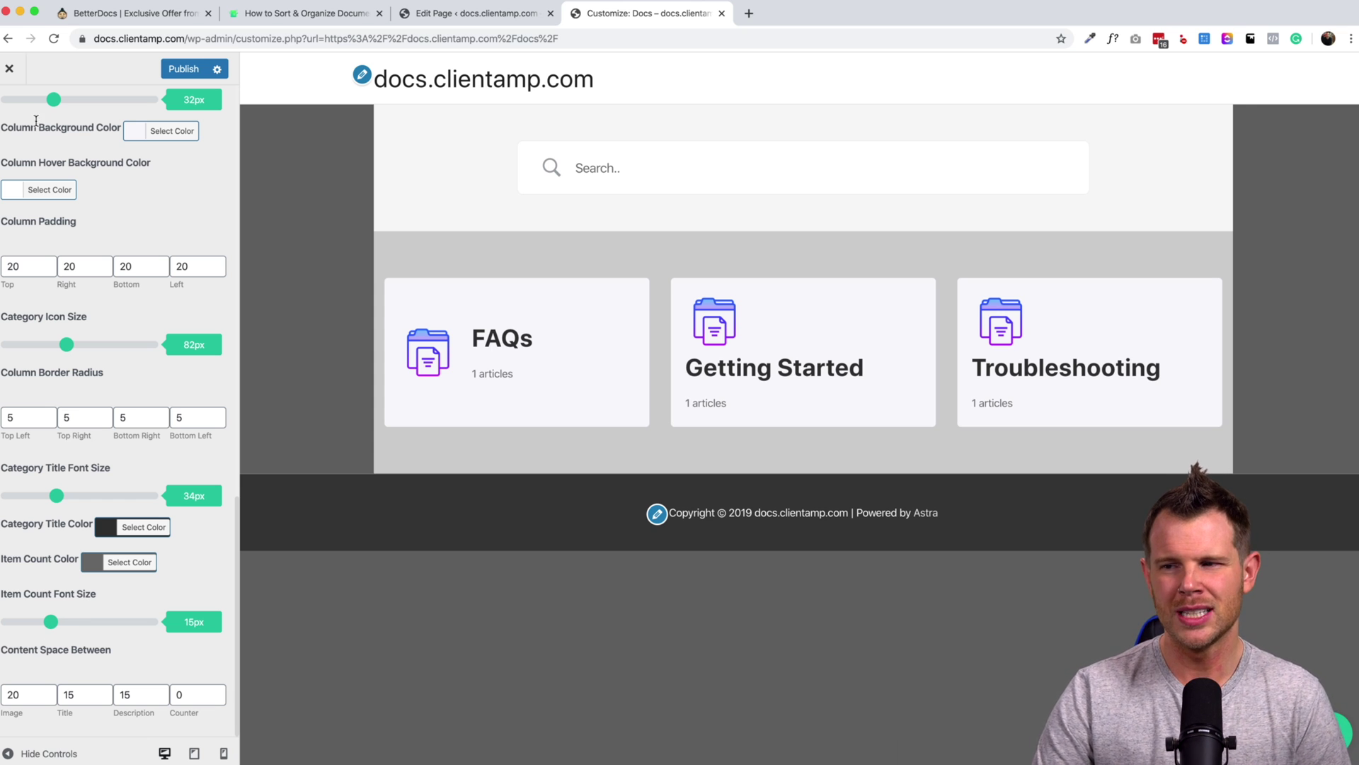
Open the Live Search settings and enlarge the search field font size
scroll(10, 107, up, 15)
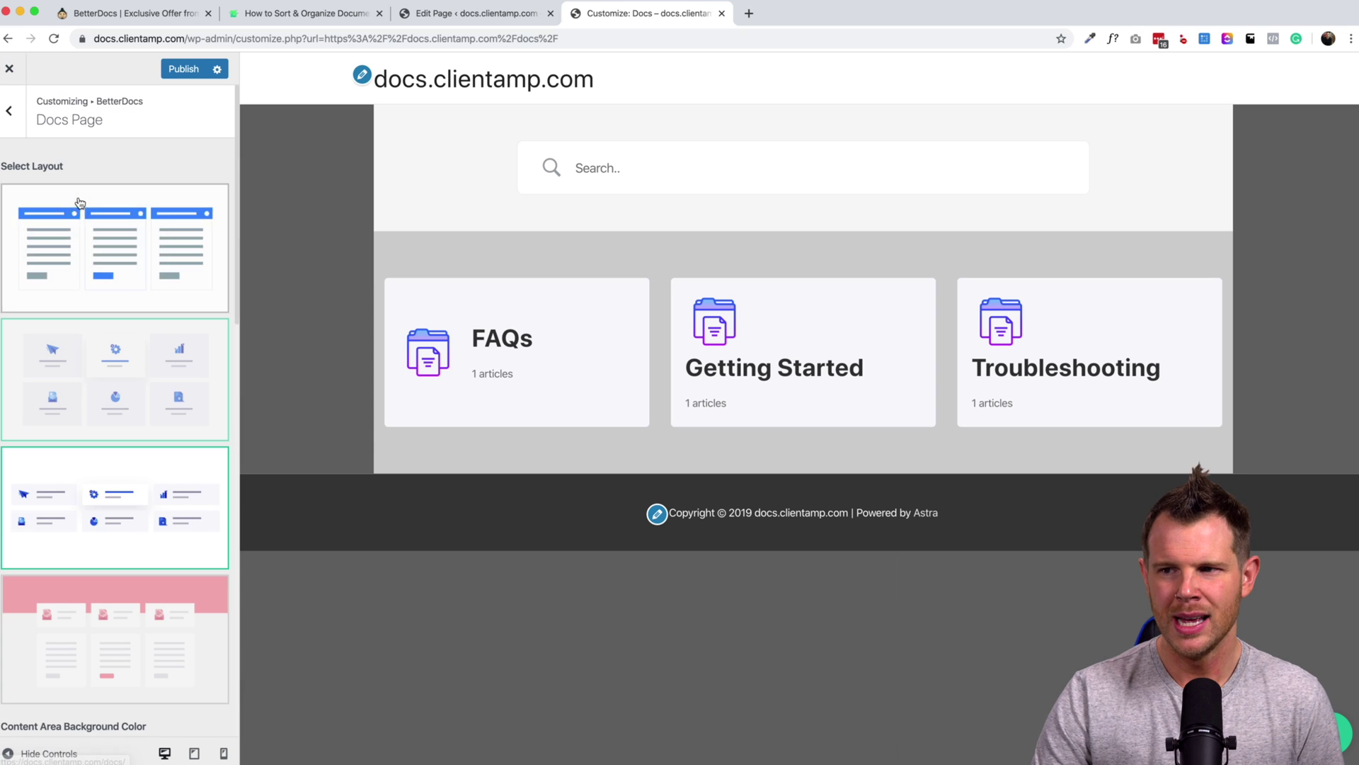
click(11, 106)
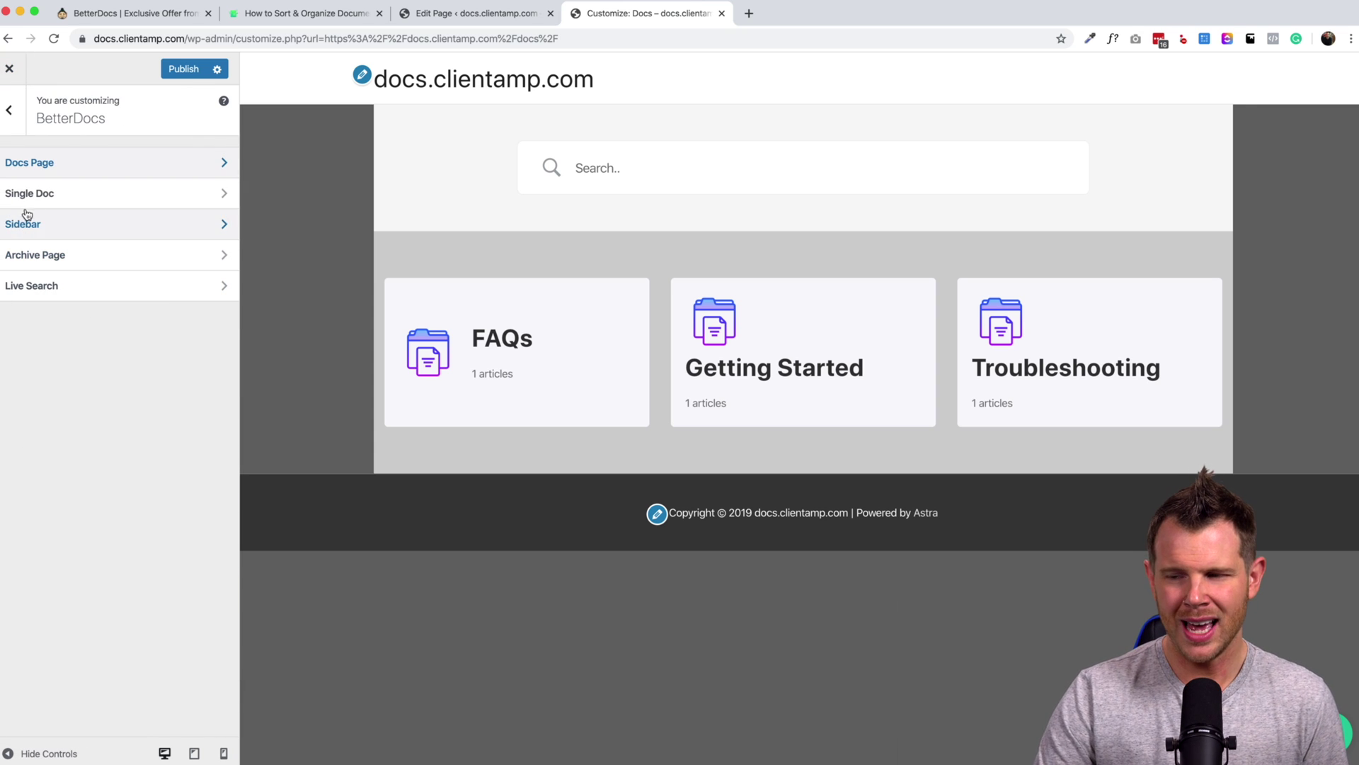
click(49, 200)
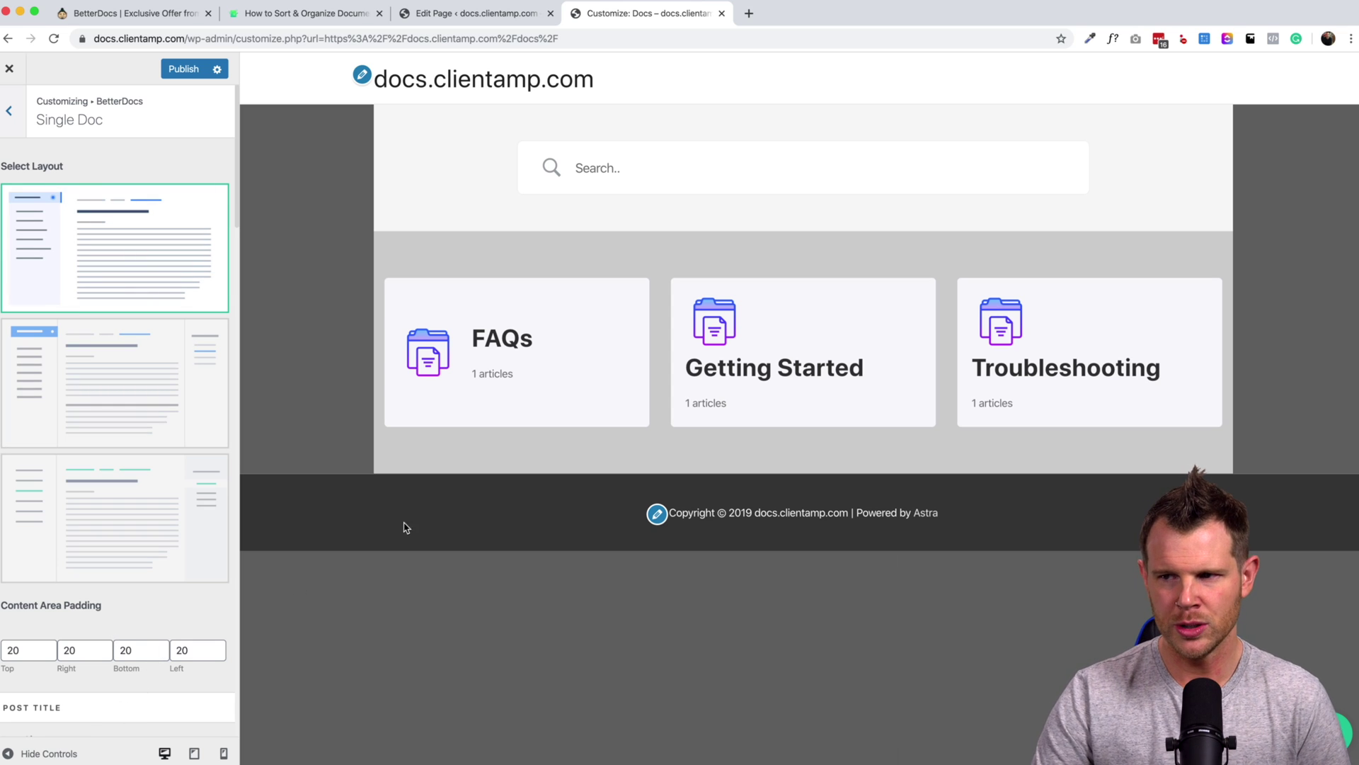
click(9, 110)
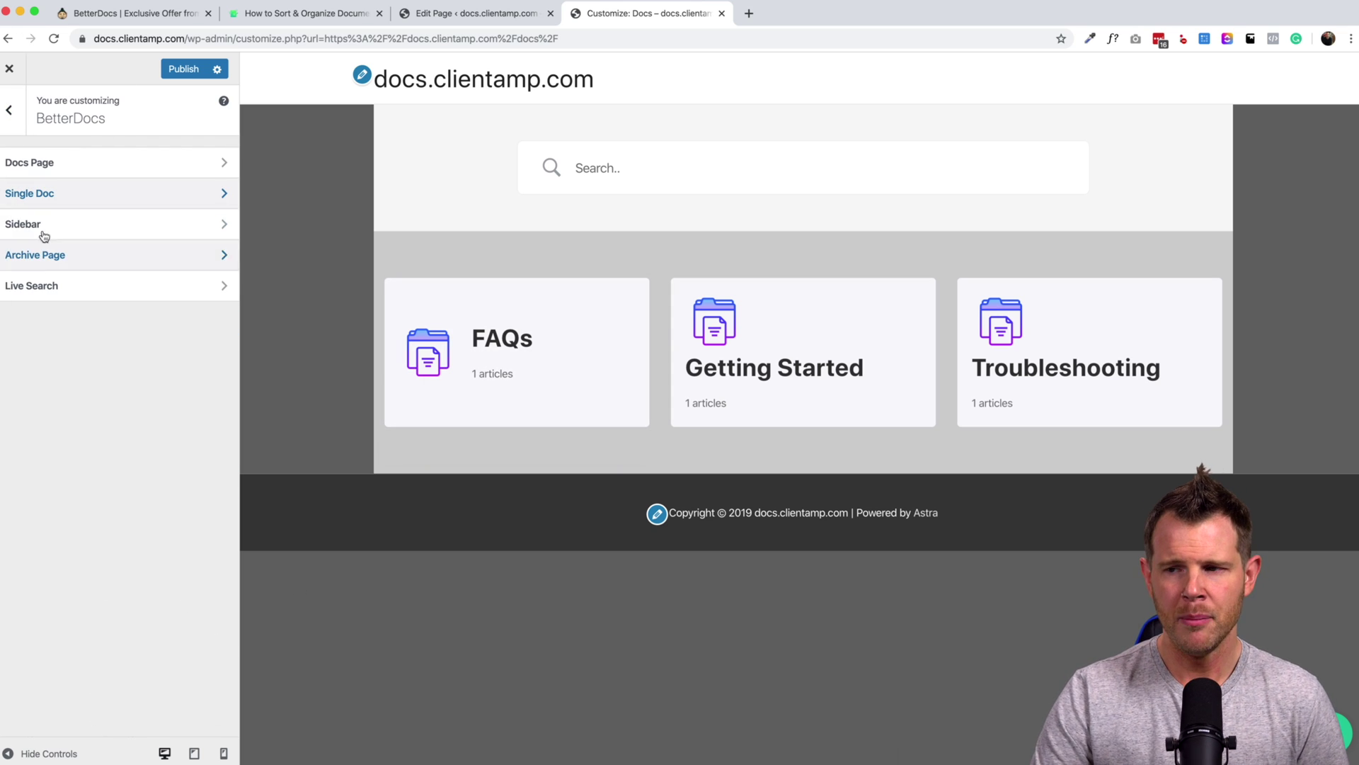
click(56, 289)
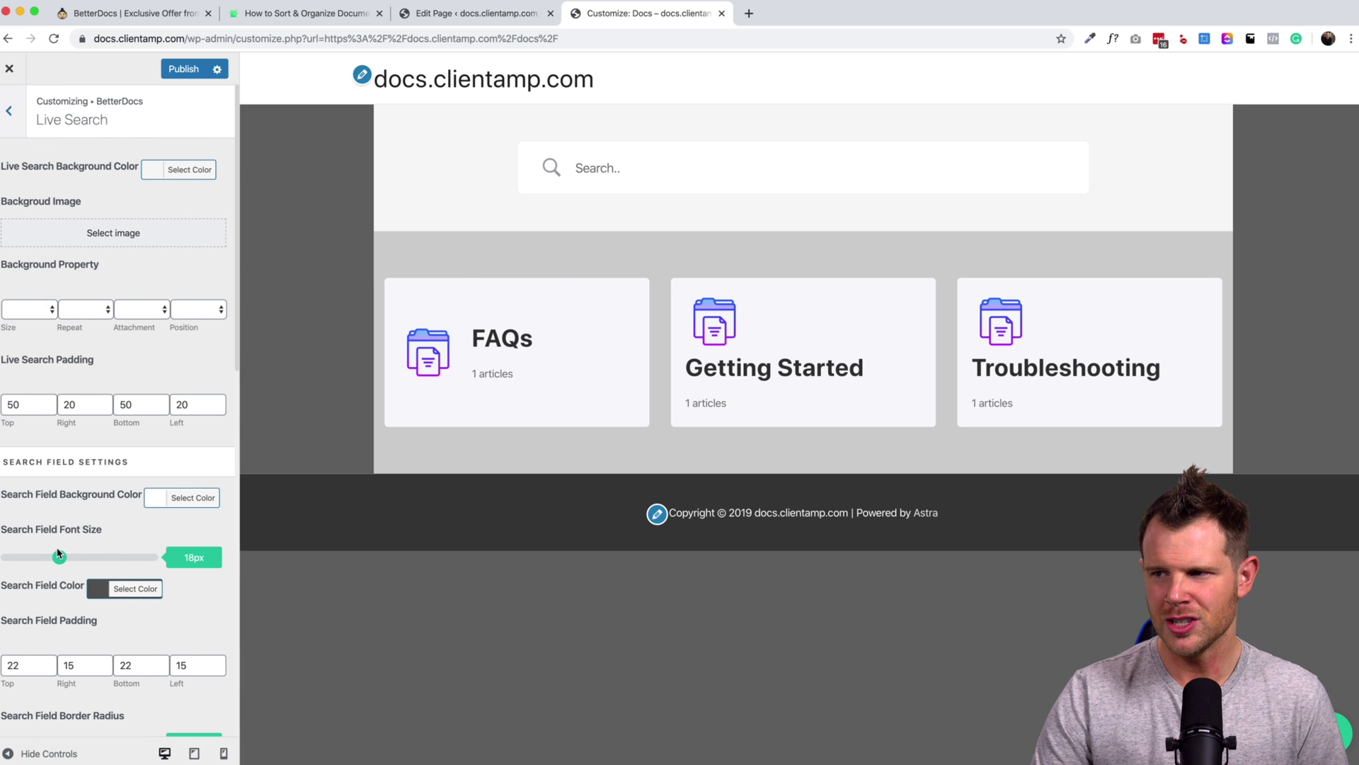
drag(59, 556, 136, 563)
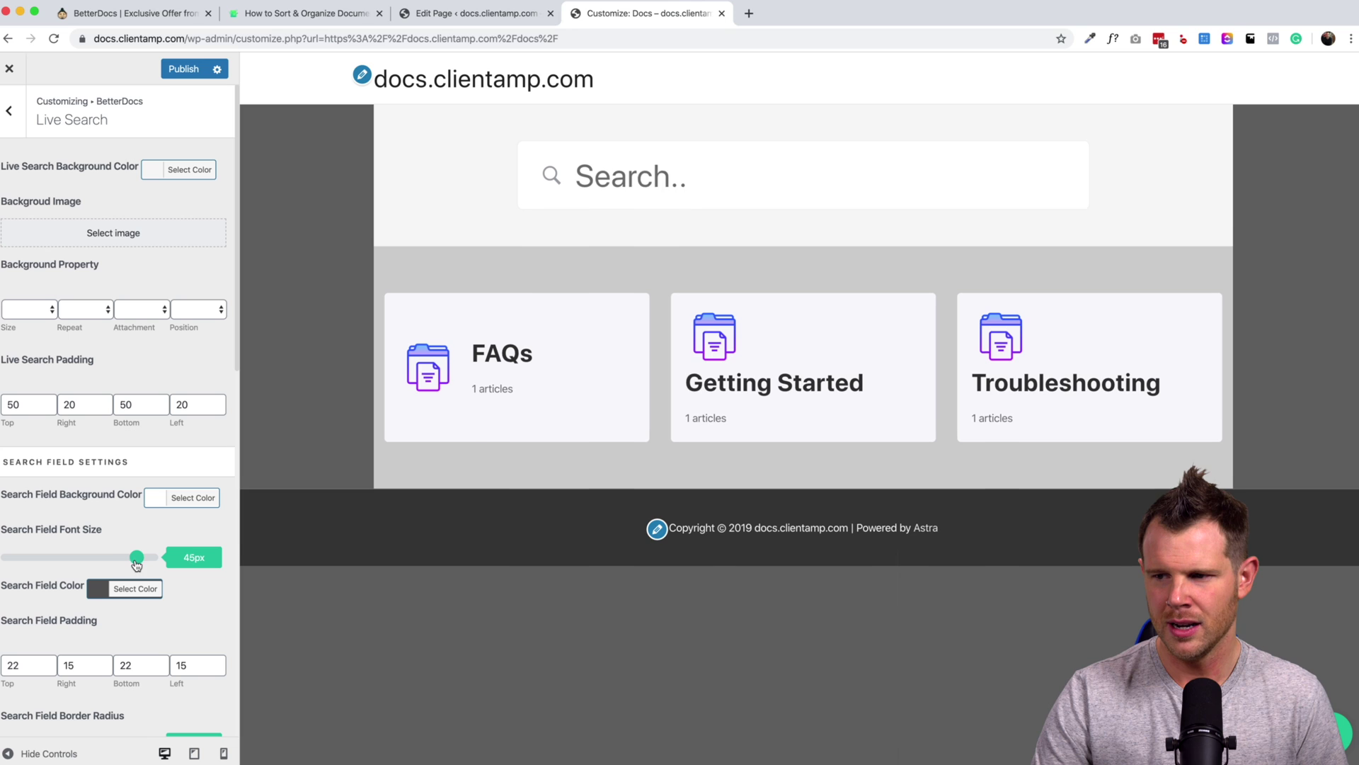
Make the search field background light grey #d1d1d1 and the search icon red #dd3333
click(158, 501)
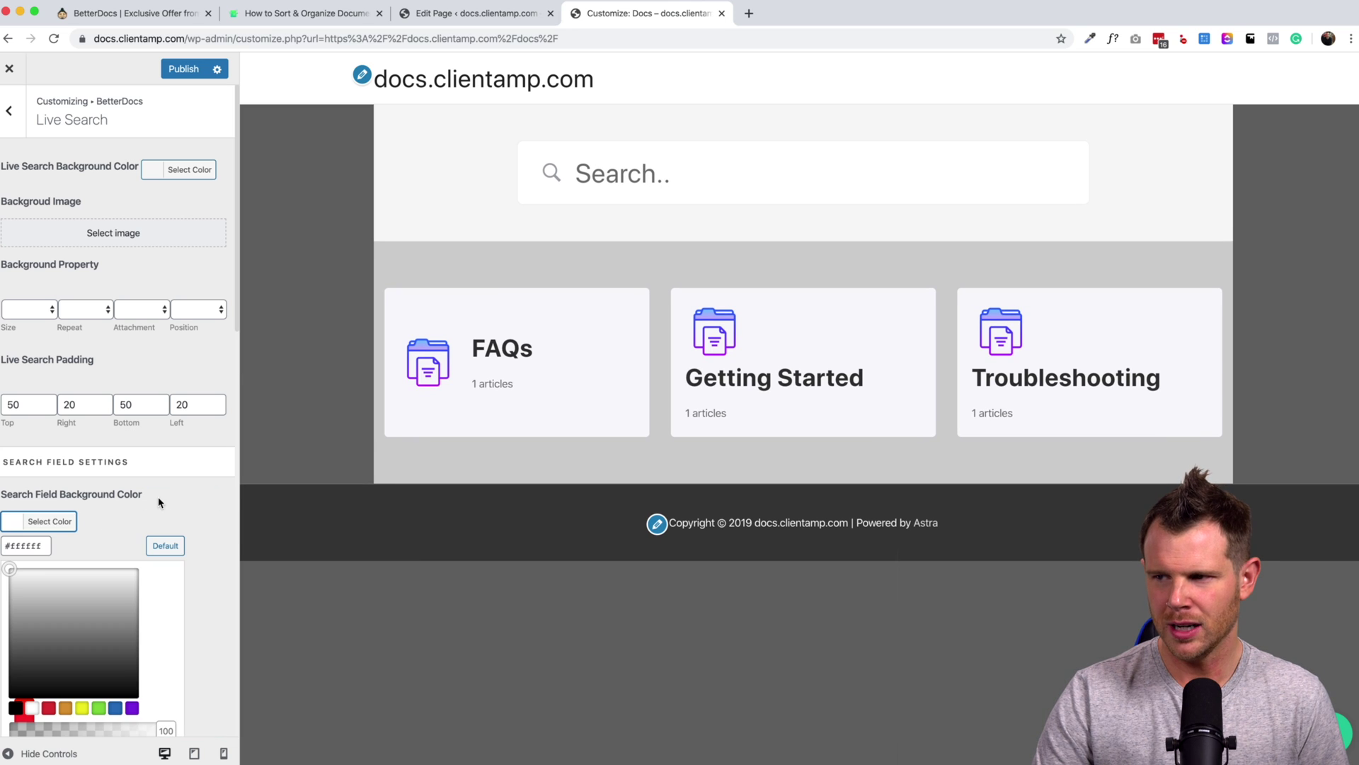
drag(50, 626, 78, 591)
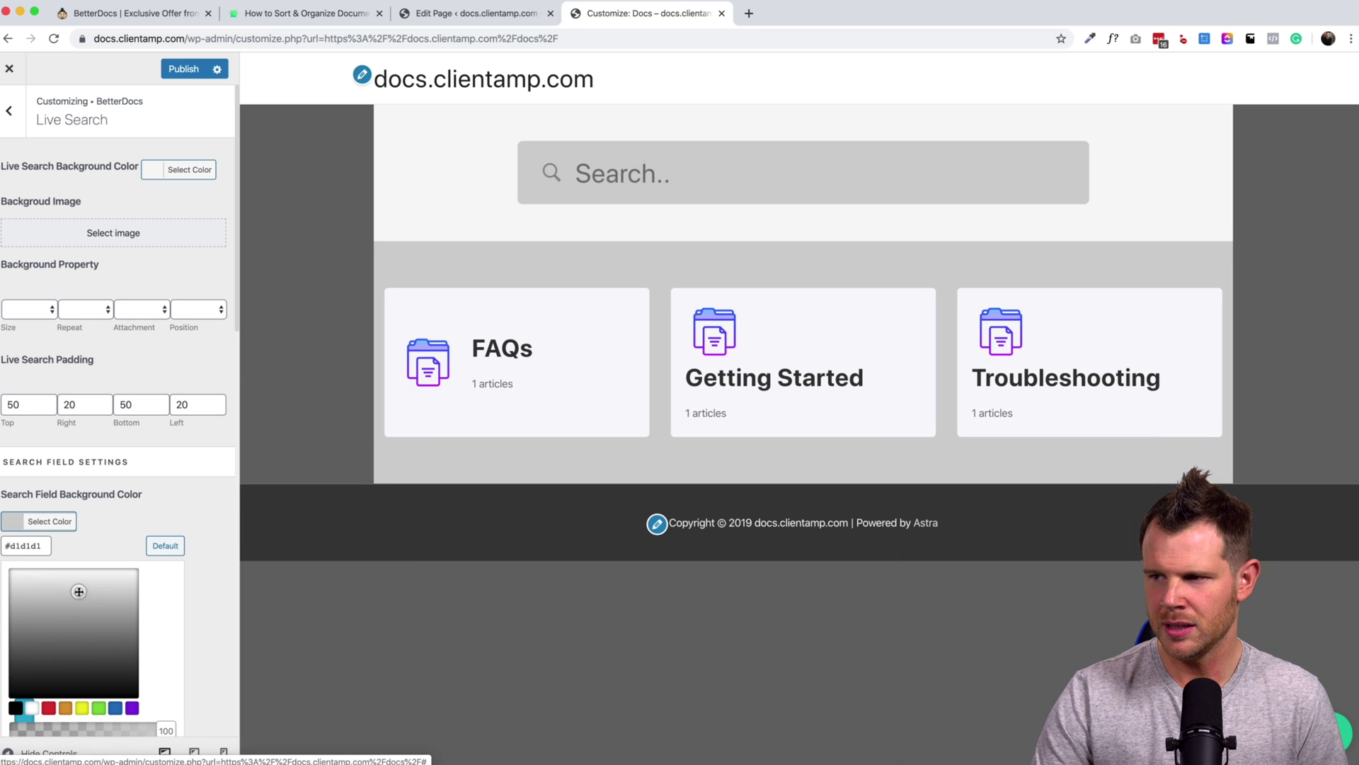
scroll(163, 453, down, 7)
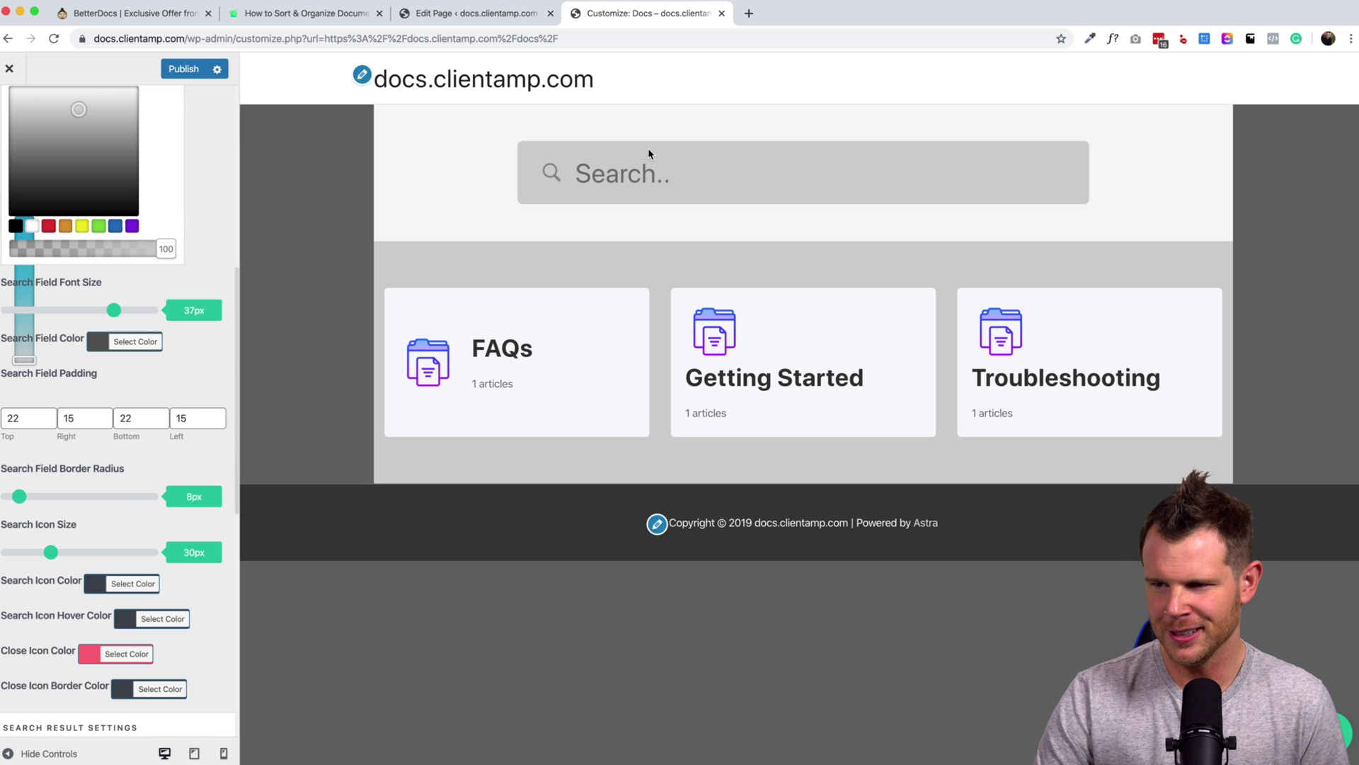
scroll(61, 379, down, 3)
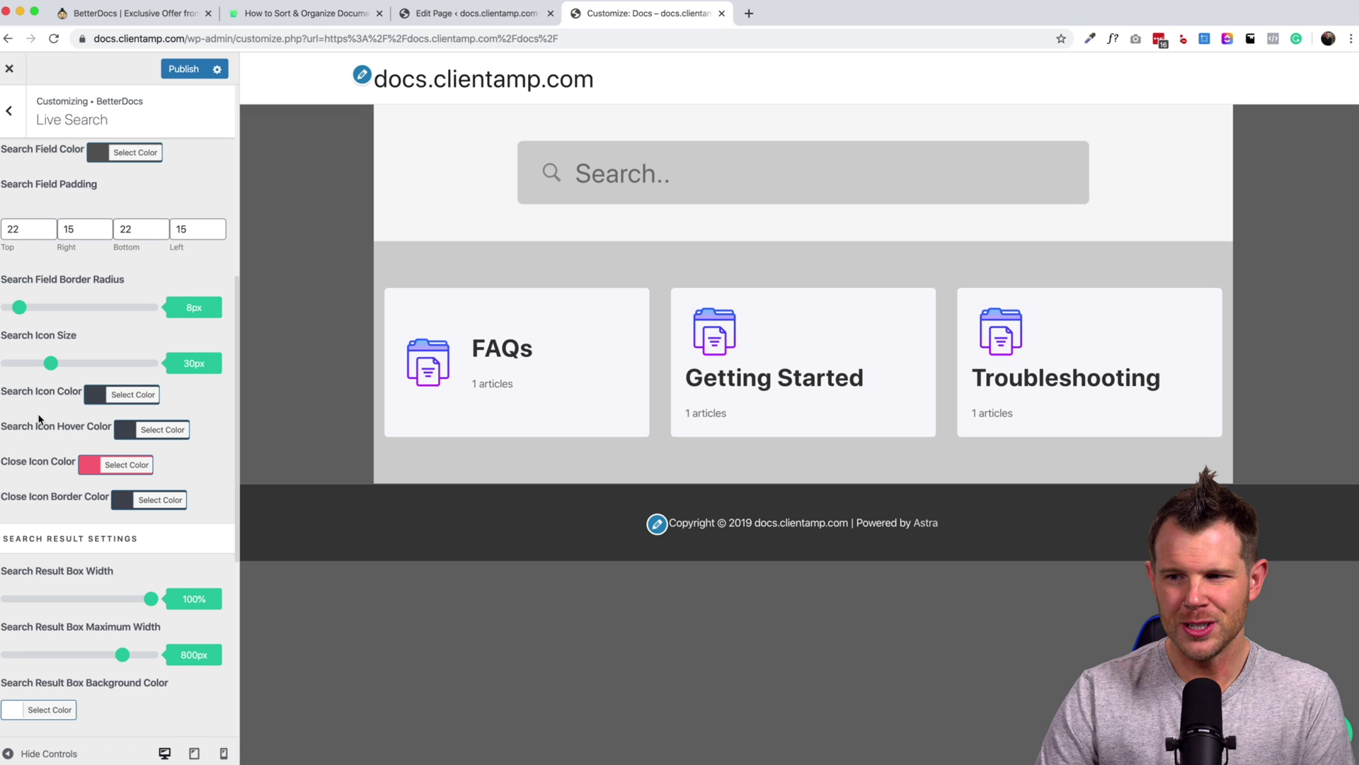
click(107, 395)
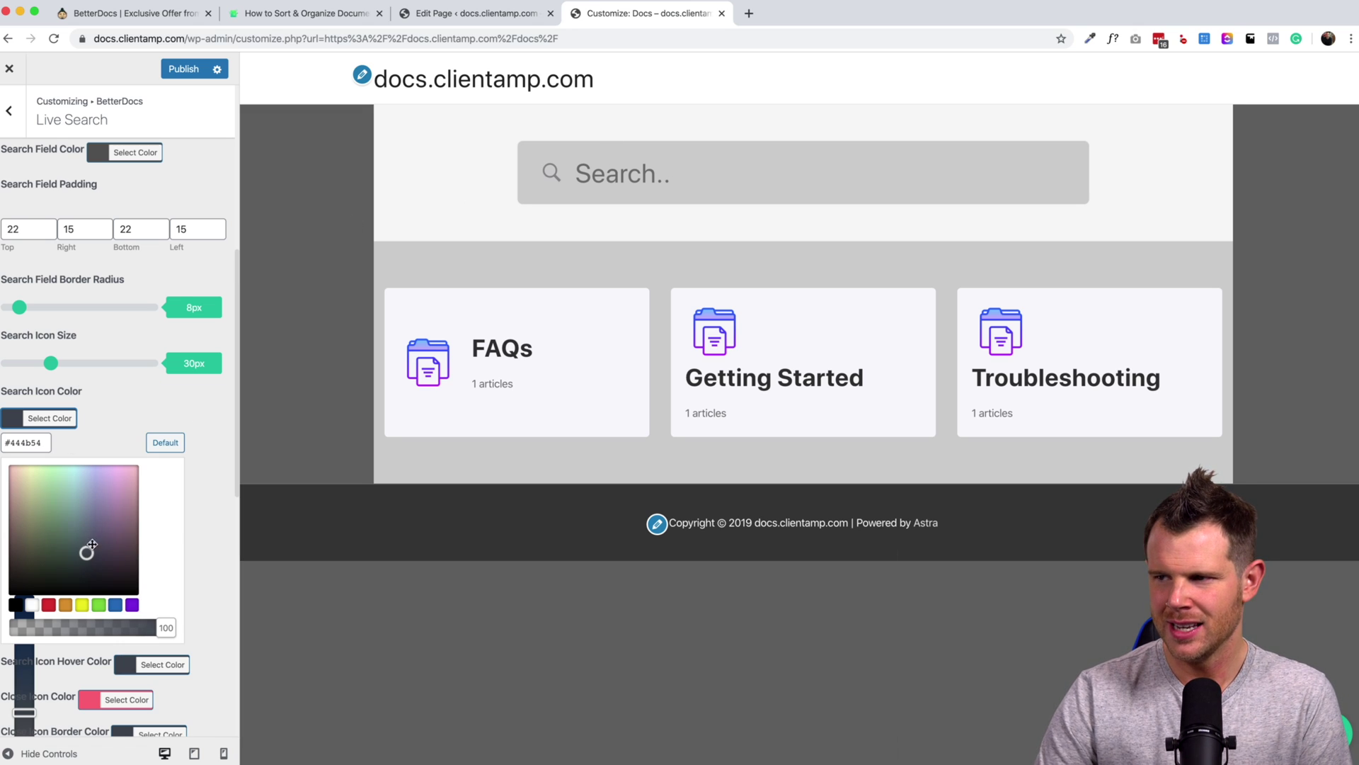
mouse_move(92, 544)
mouse_down()
mouse_move(97, 511)
mouse_move(29, 515)
mouse_move(42, 514)
mouse_move(33, 556)
mouse_up()
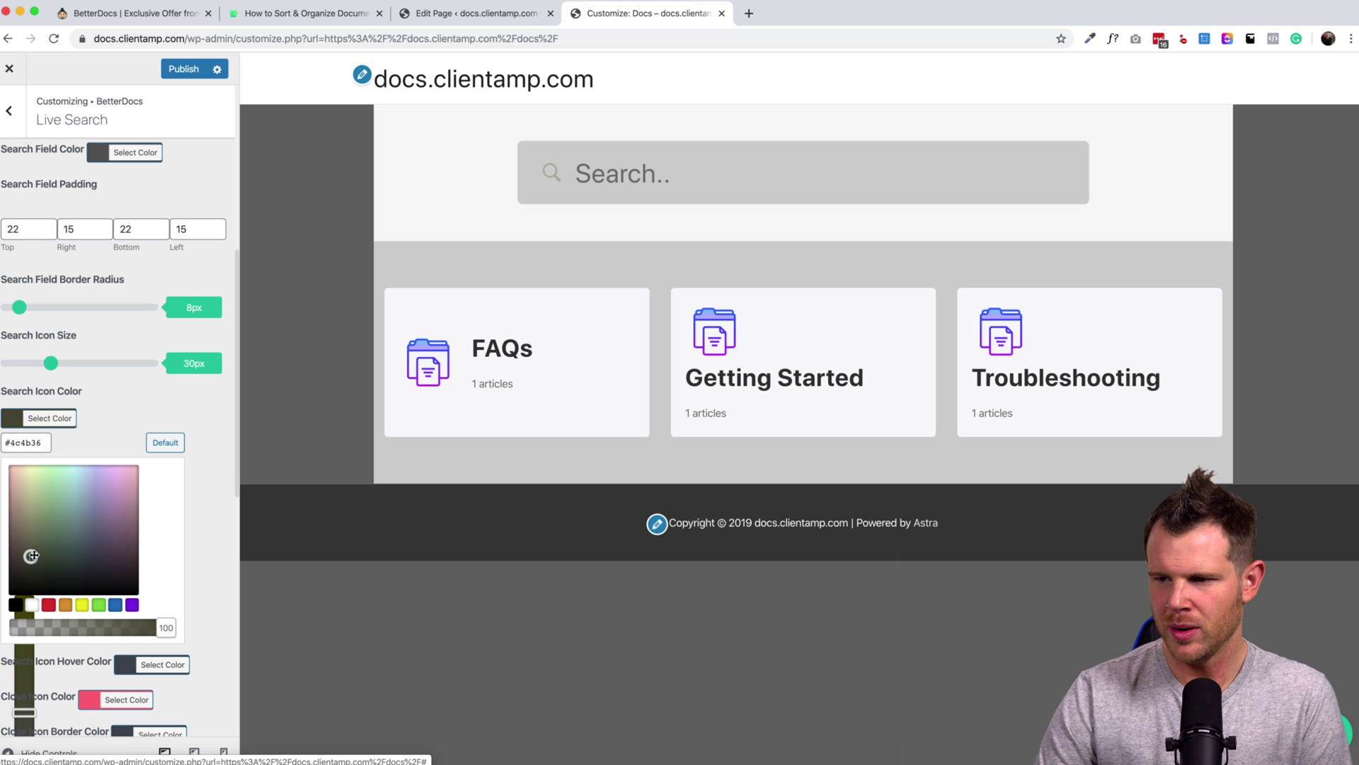
click(49, 606)
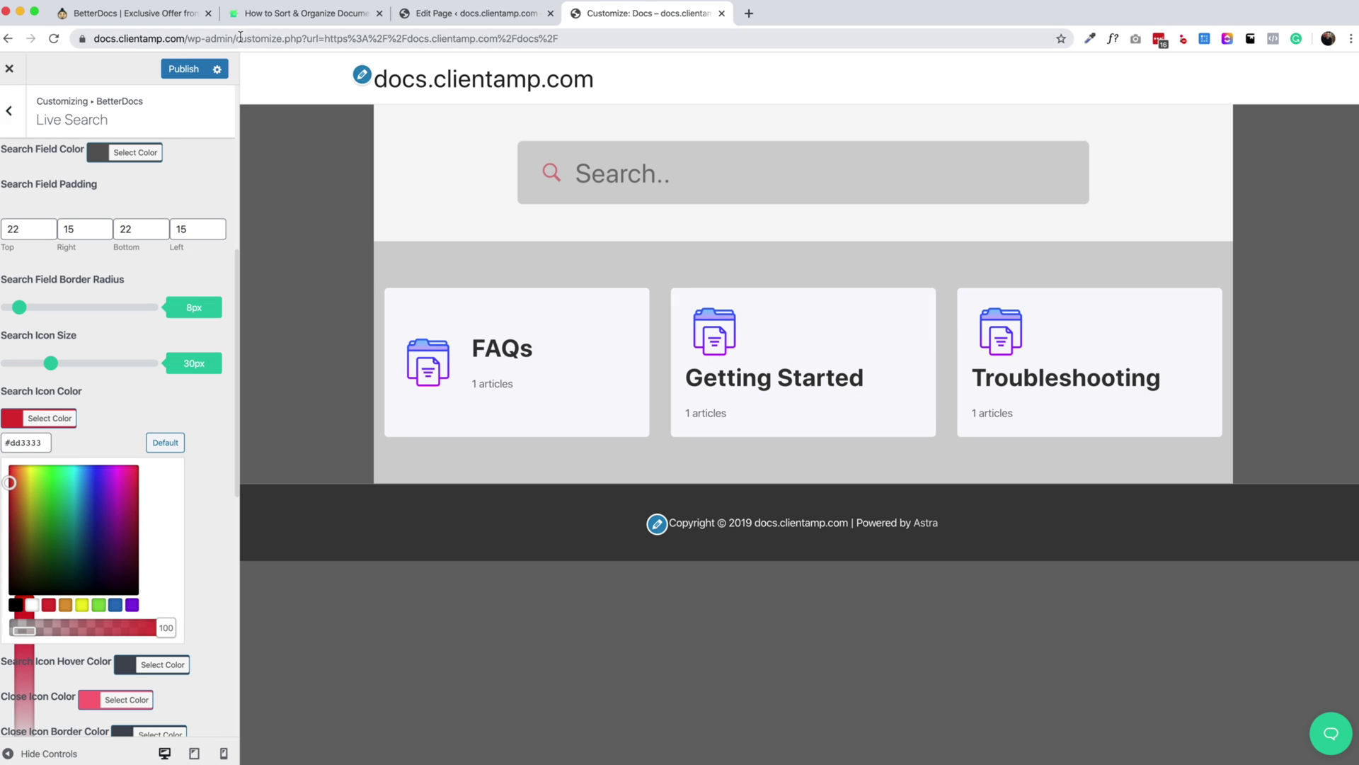
Open the FAQs article on the live site and test its table of contents links
click(475, 13)
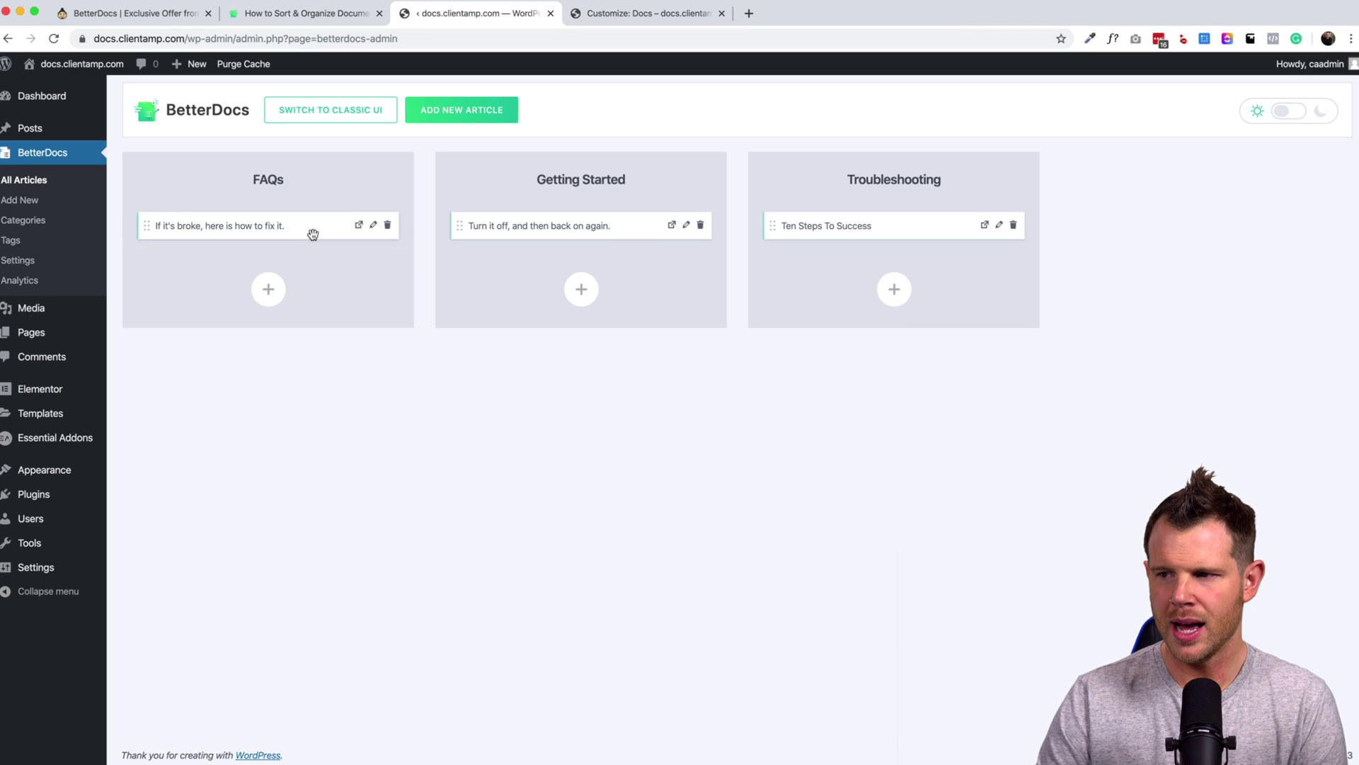
click(358, 226)
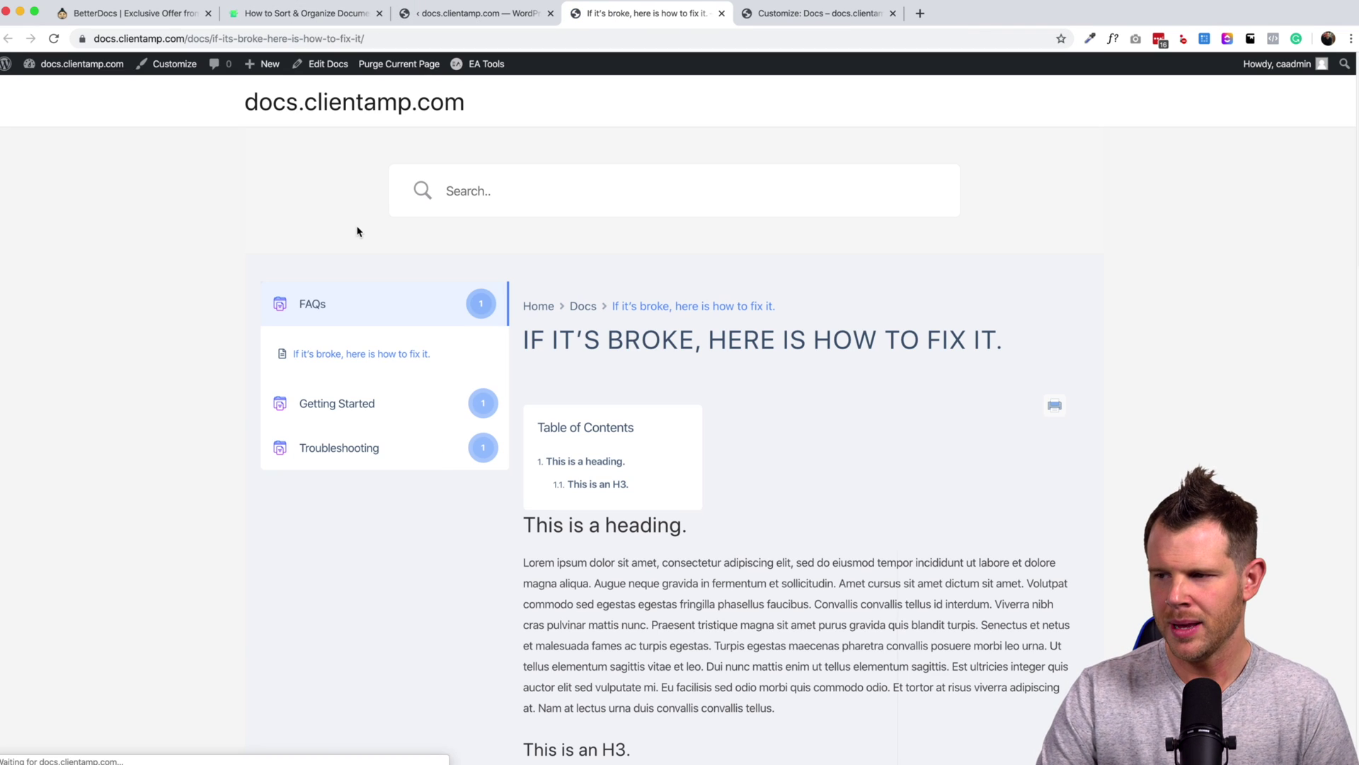
scroll(621, 425, down, 7)
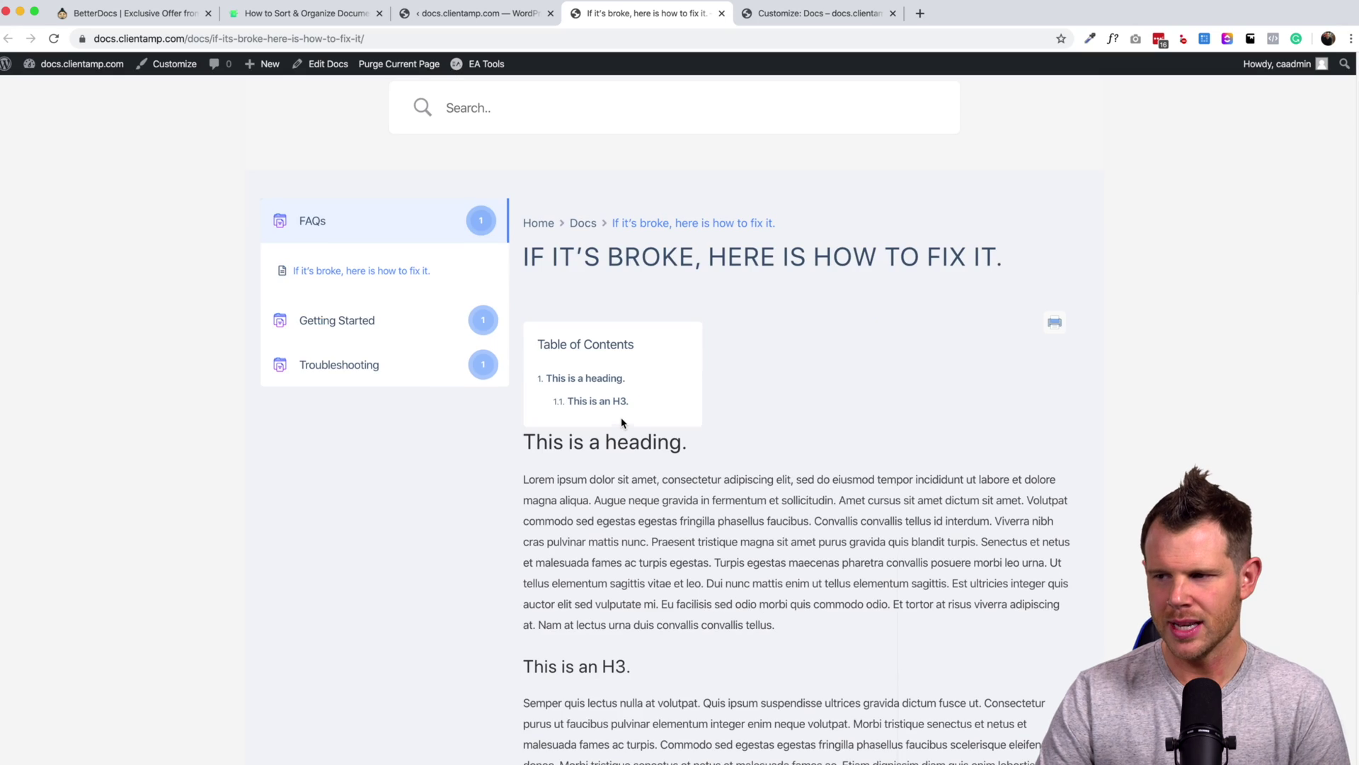
scroll(620, 425, down, 2)
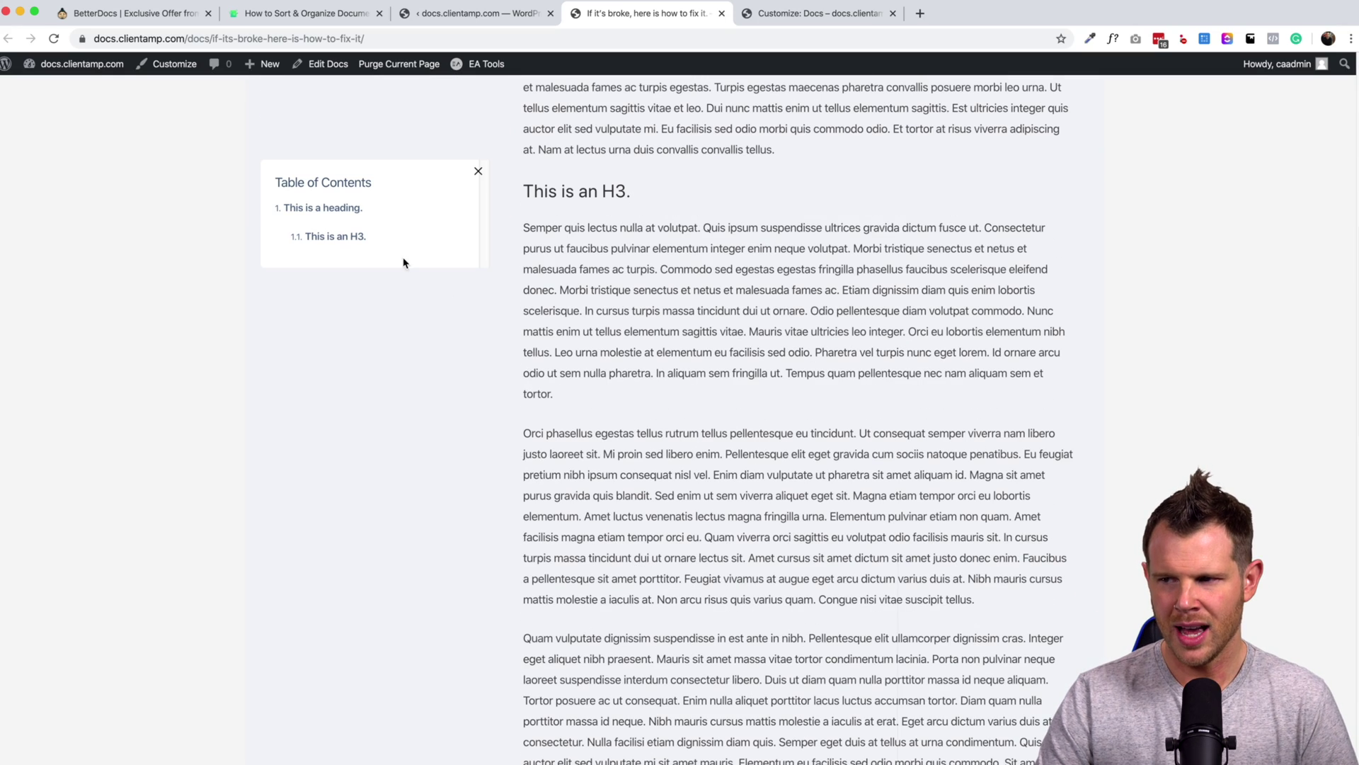
click(337, 236)
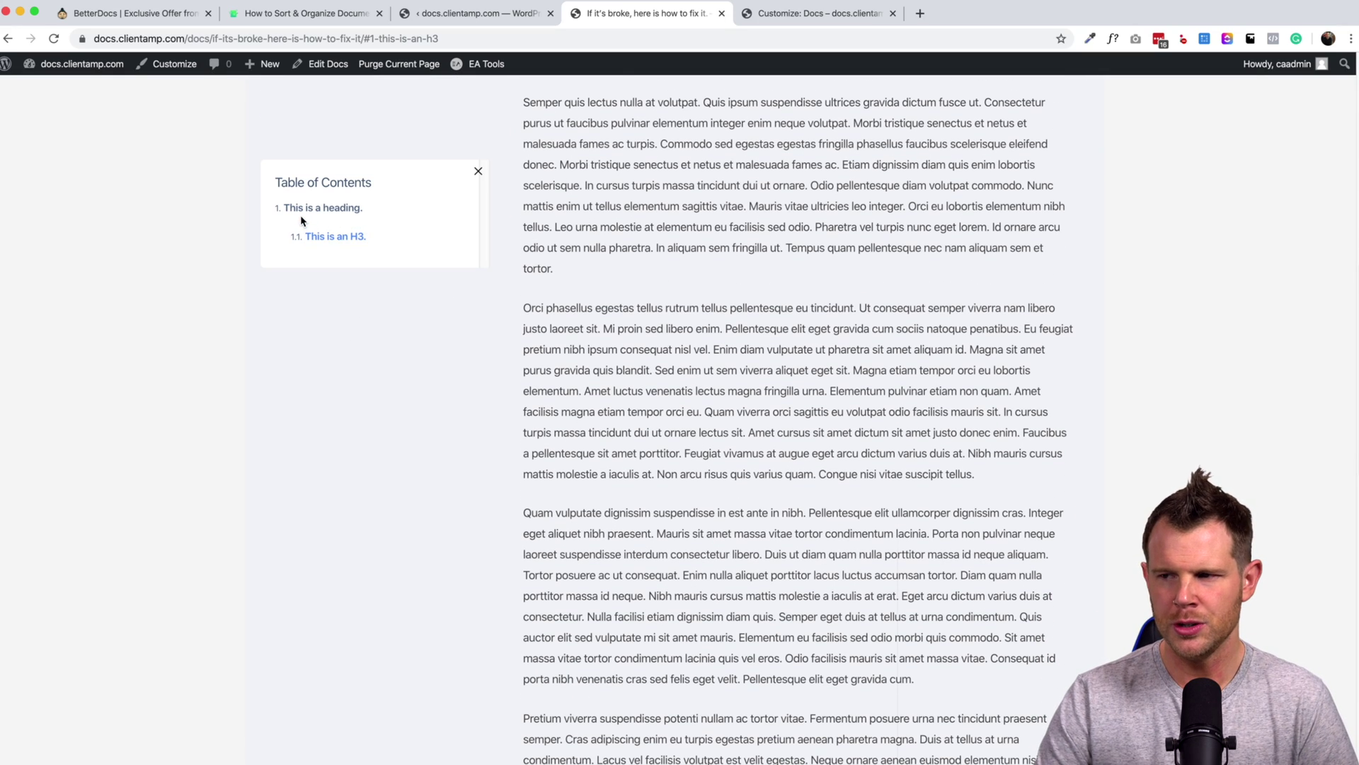
click(308, 211)
click(334, 237)
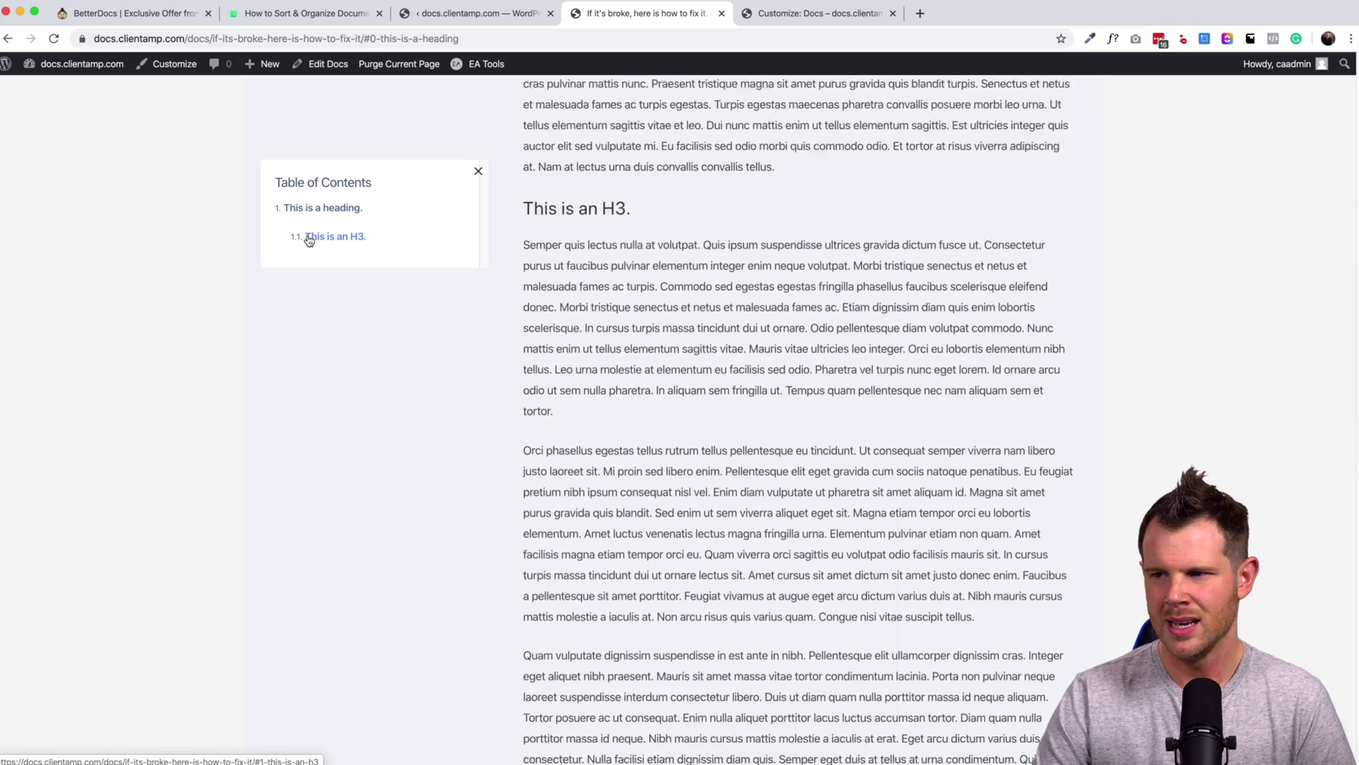
scroll(389, 263, up, 10)
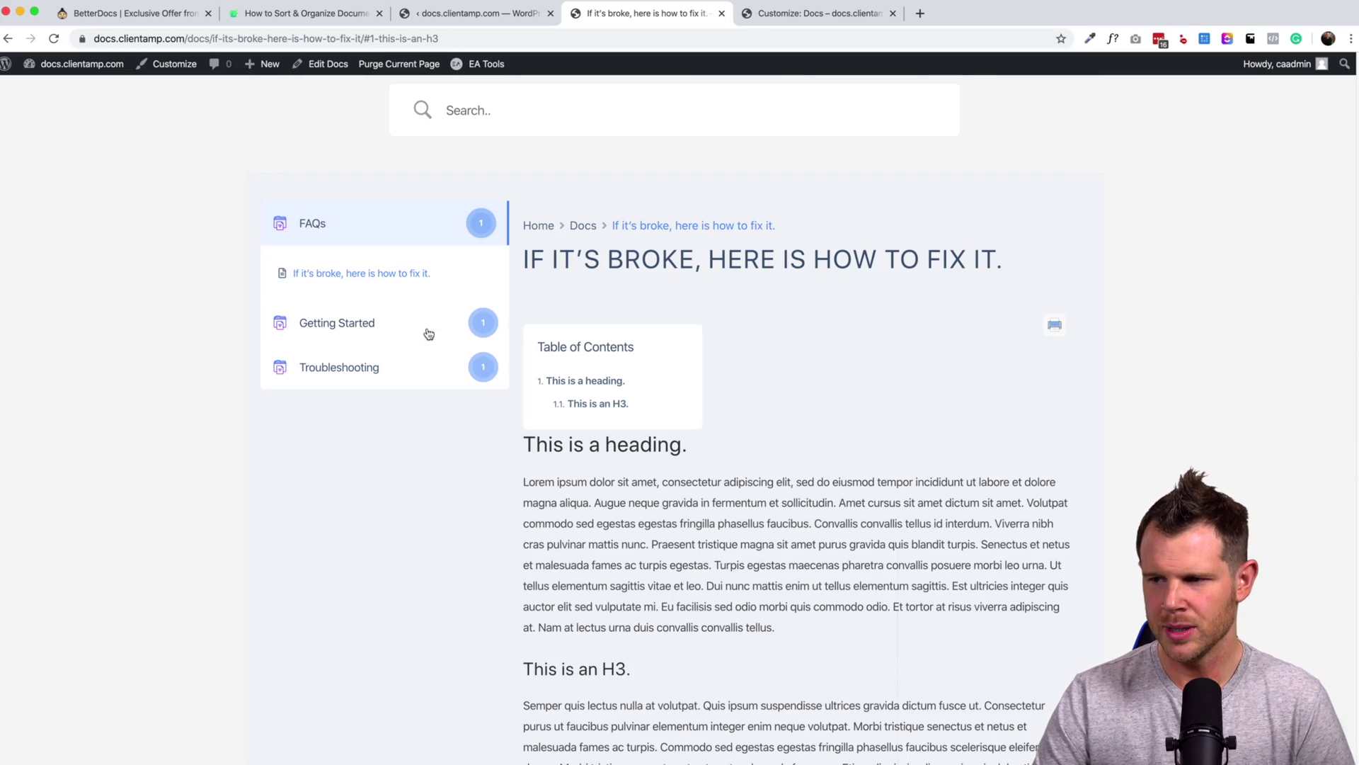
Open the 'Turn it off, and then back on again.' doc under Getting Started in the Customizer
click(329, 335)
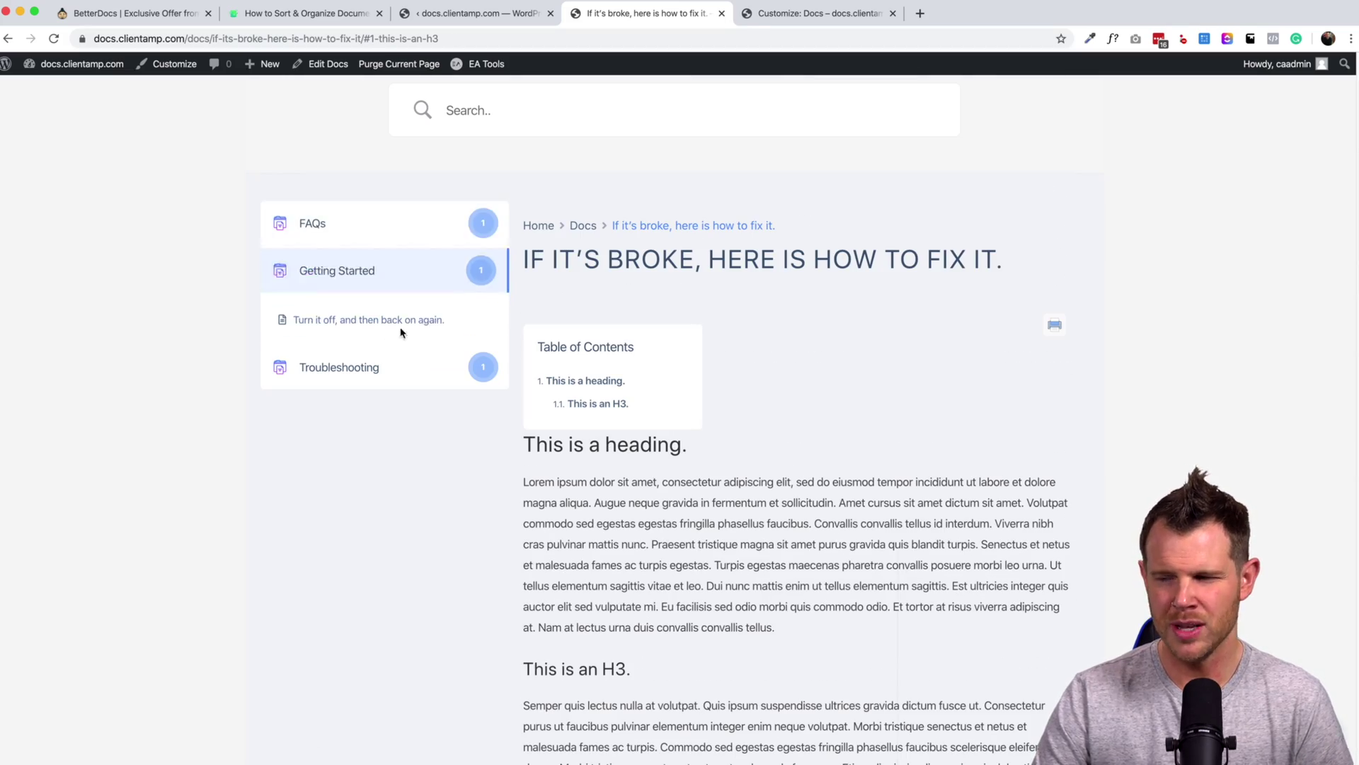
click(352, 325)
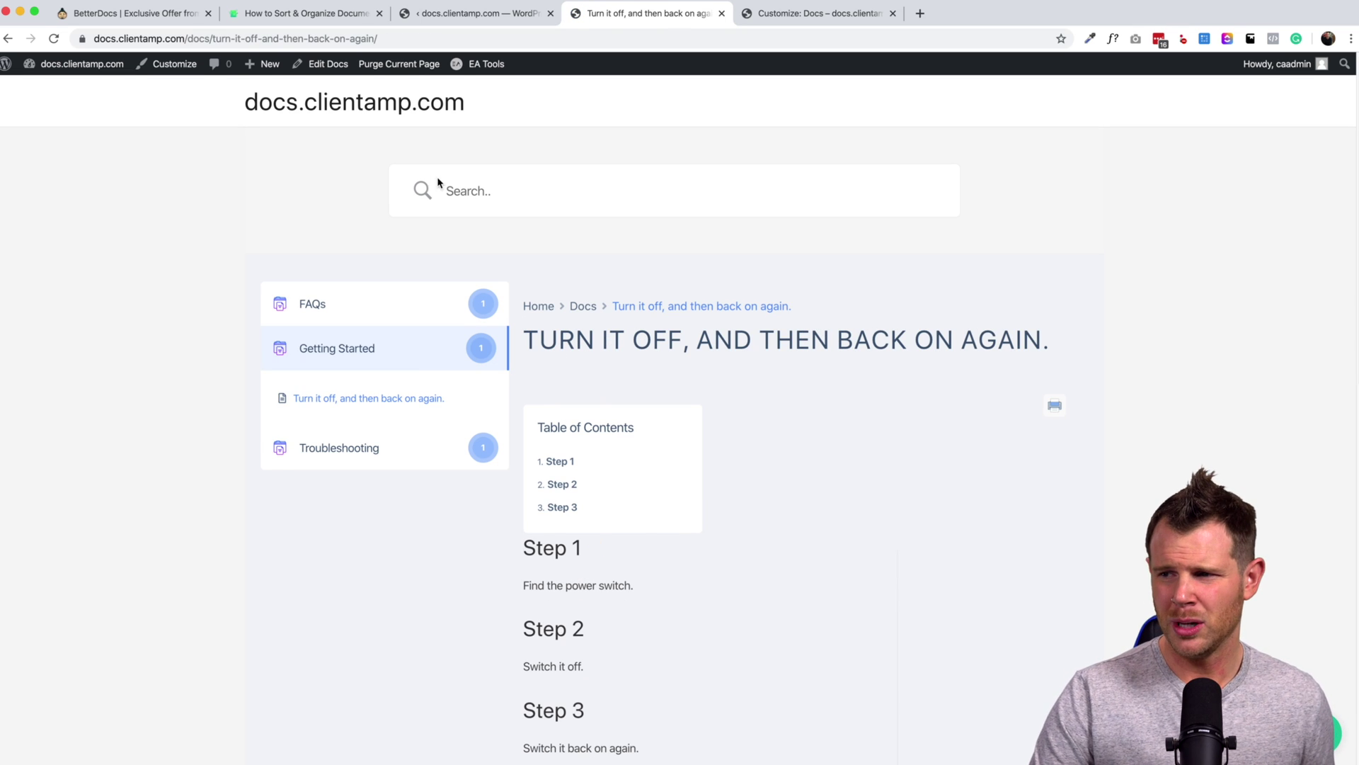
scroll(715, 385, down, 3)
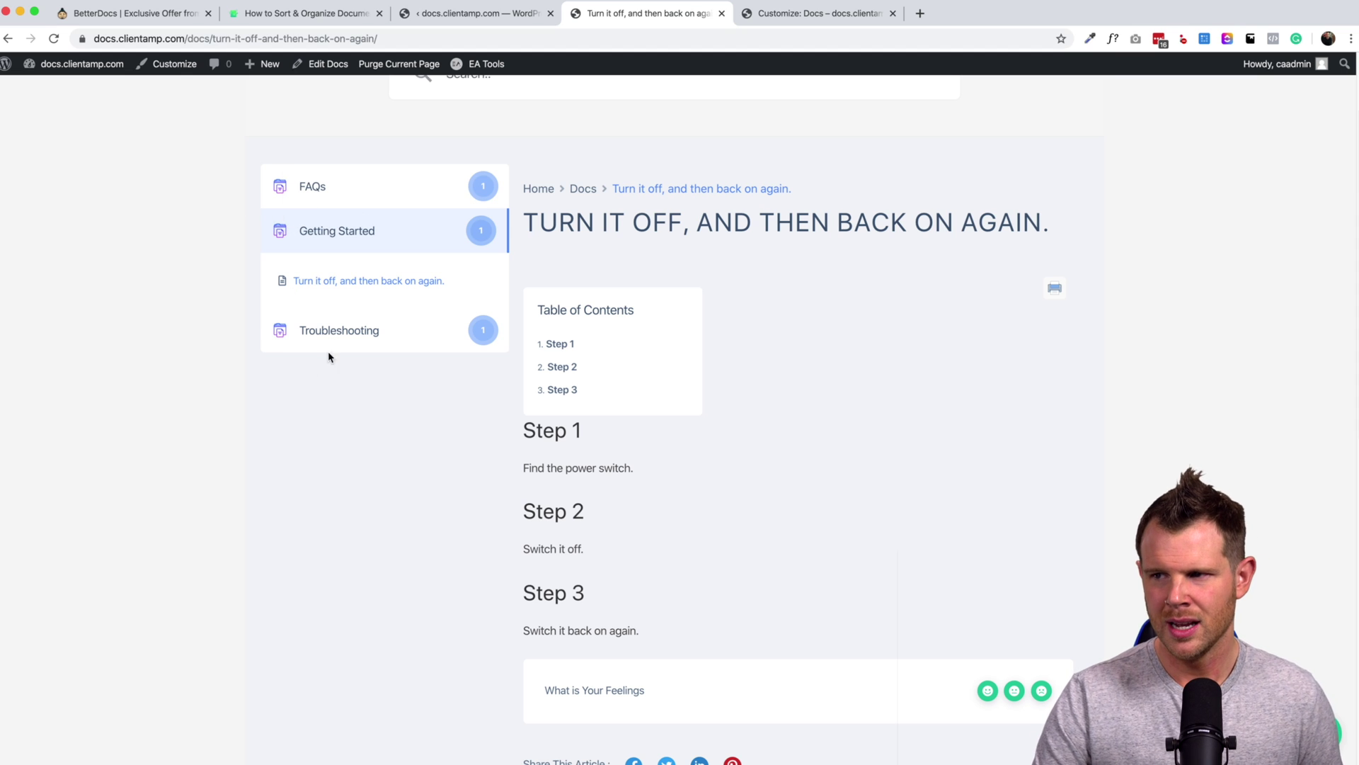
scroll(354, 304, up, 3)
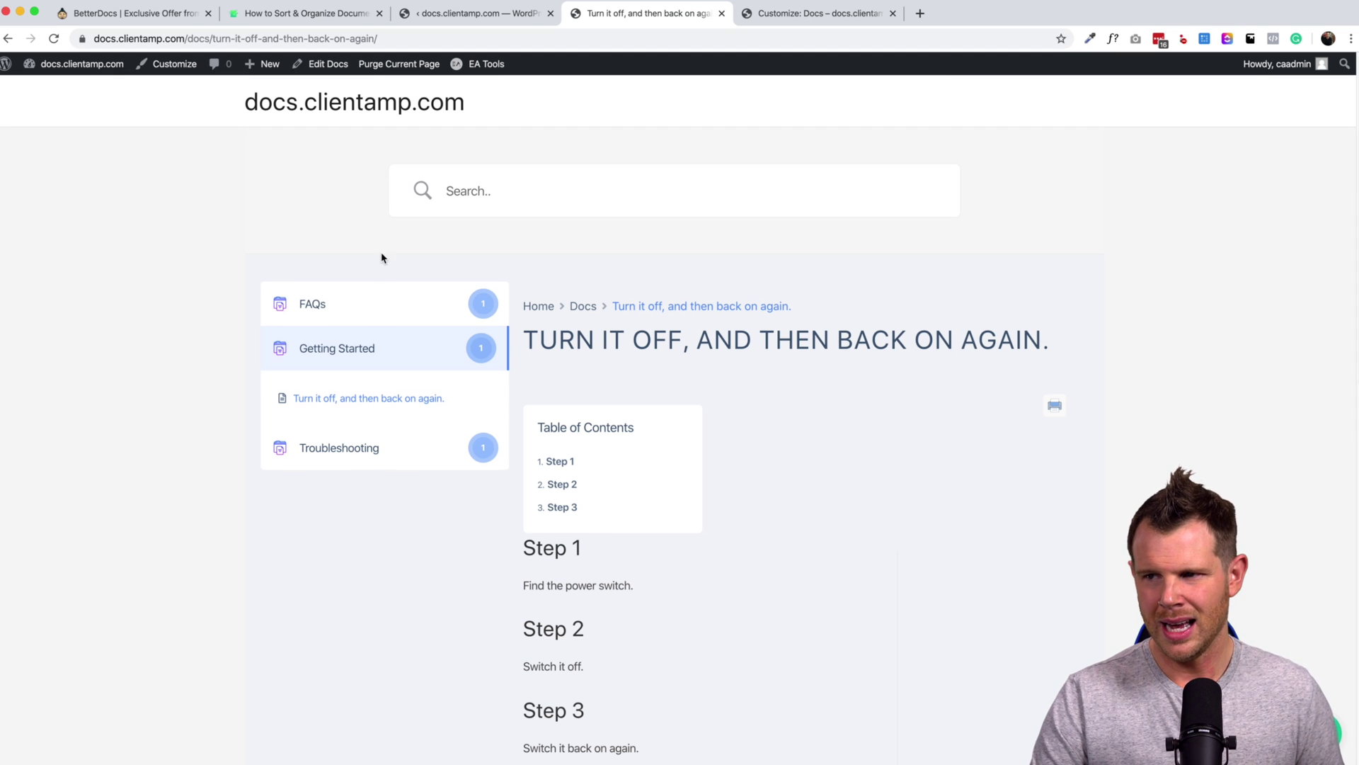
click(163, 67)
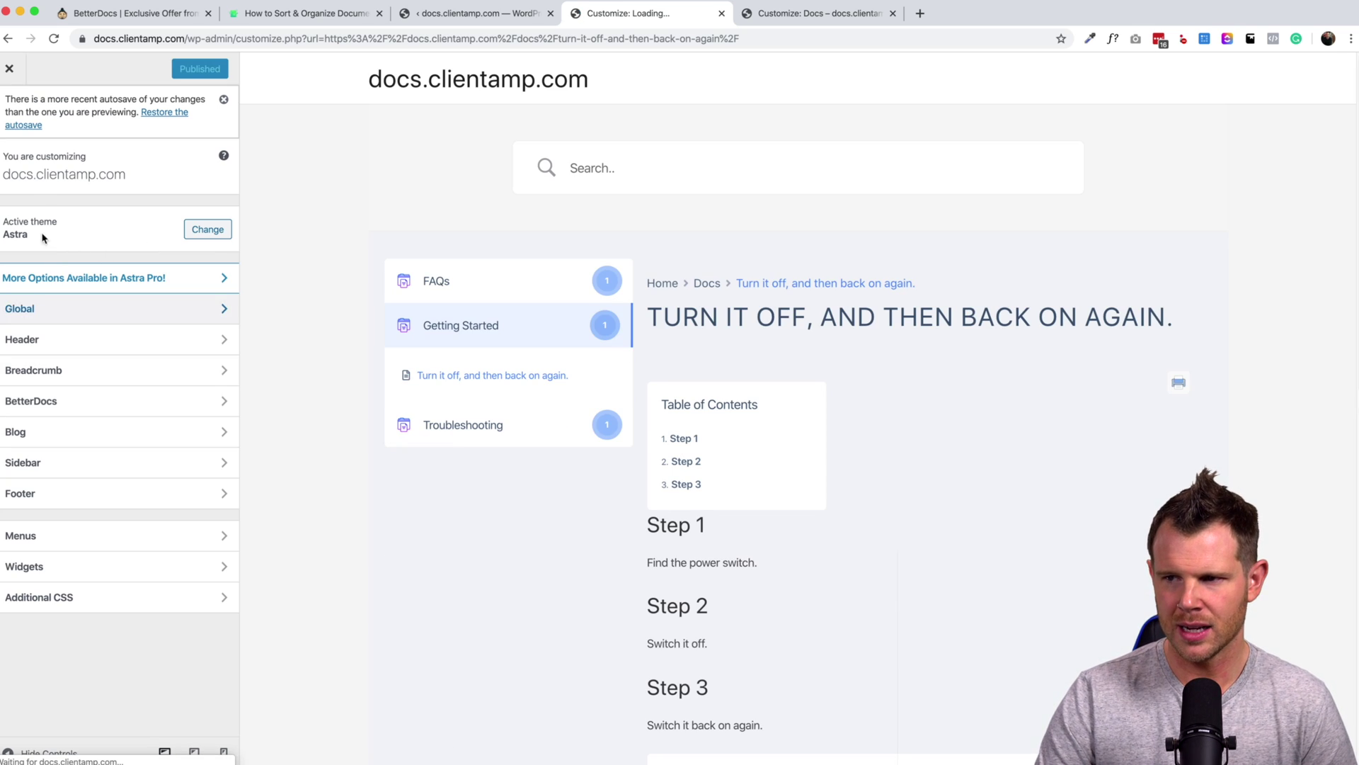
Switch the Single Doc page to the second layout and preview it
click(49, 401)
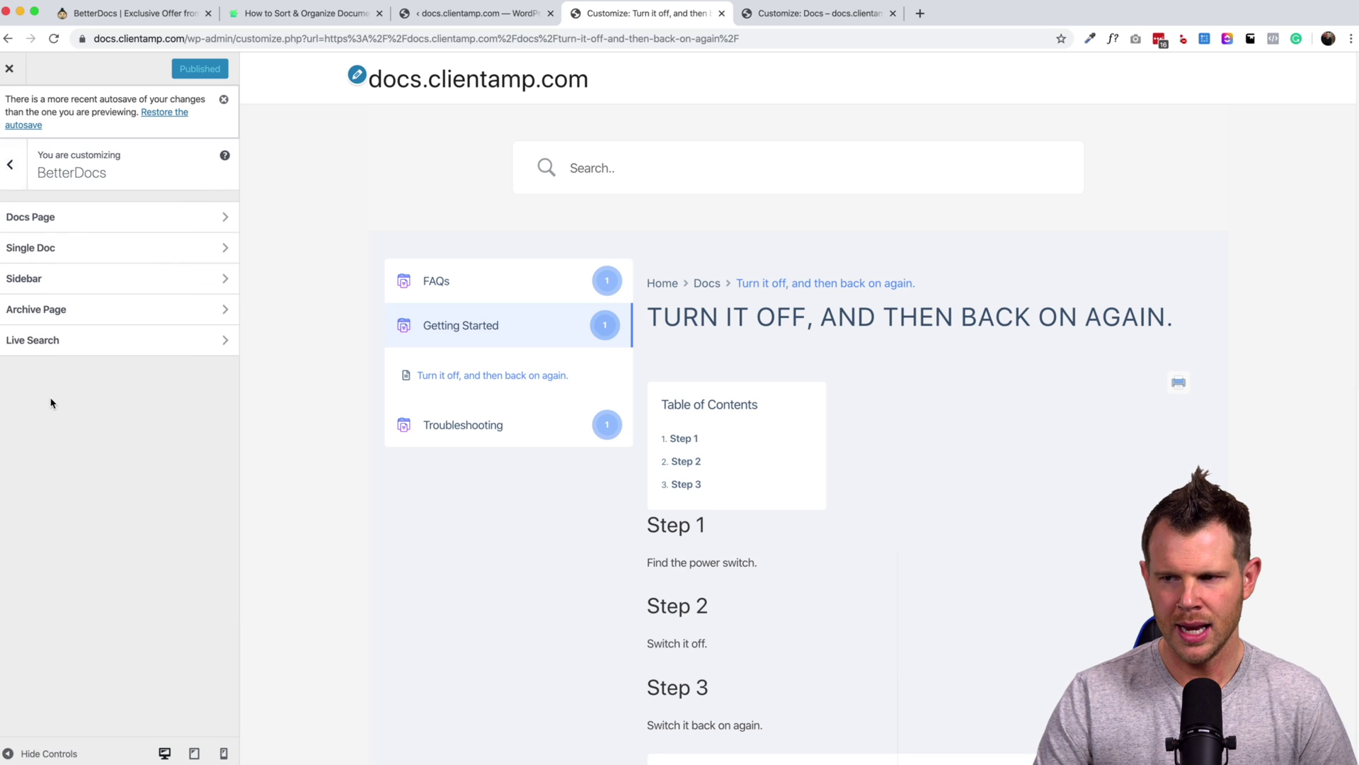
click(36, 253)
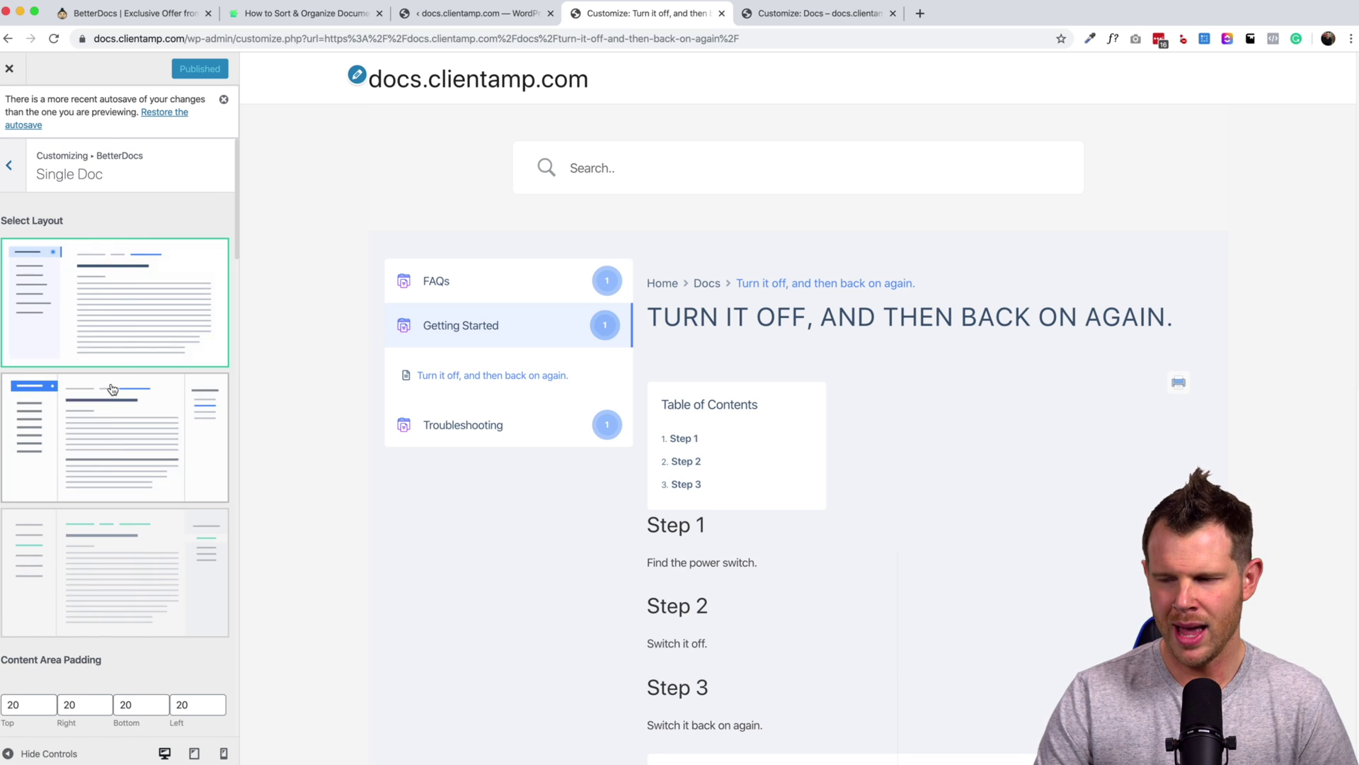
click(82, 443)
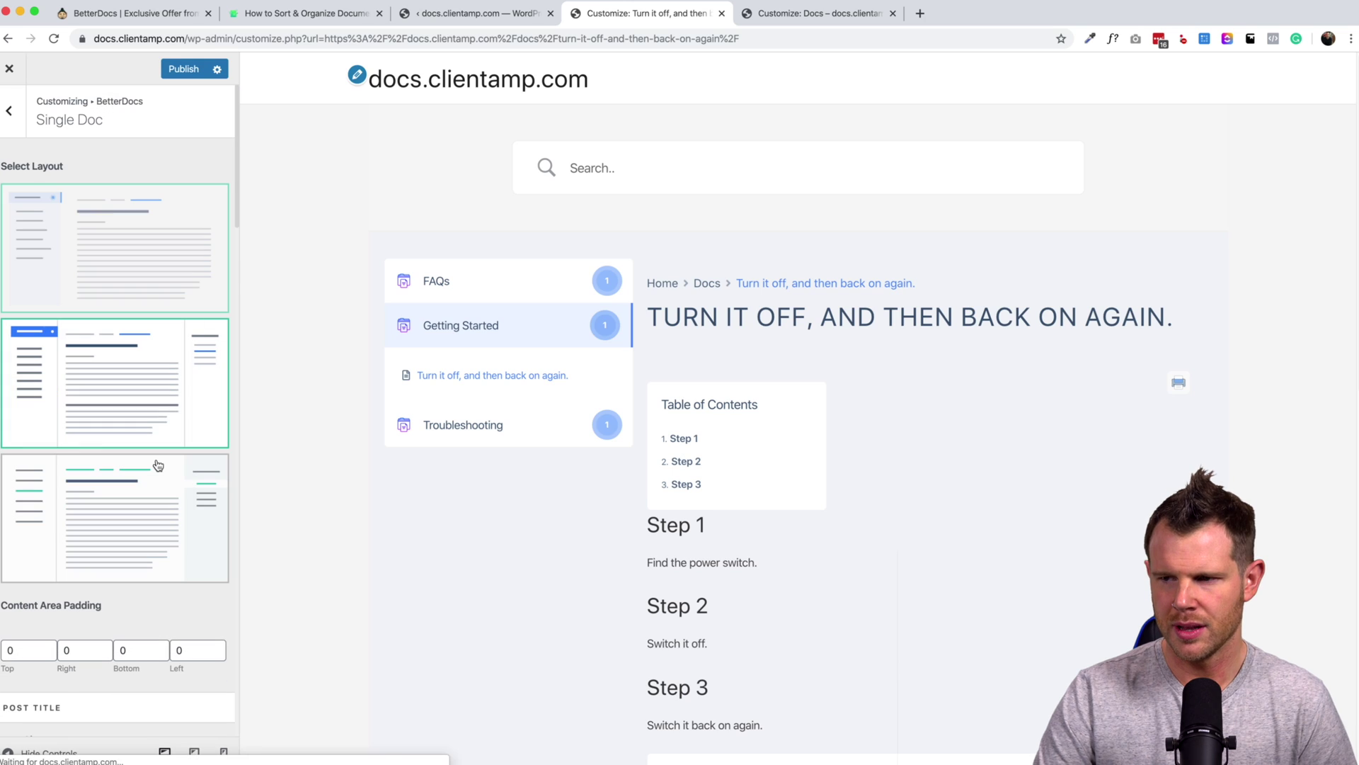
scroll(480, 499, down, 3)
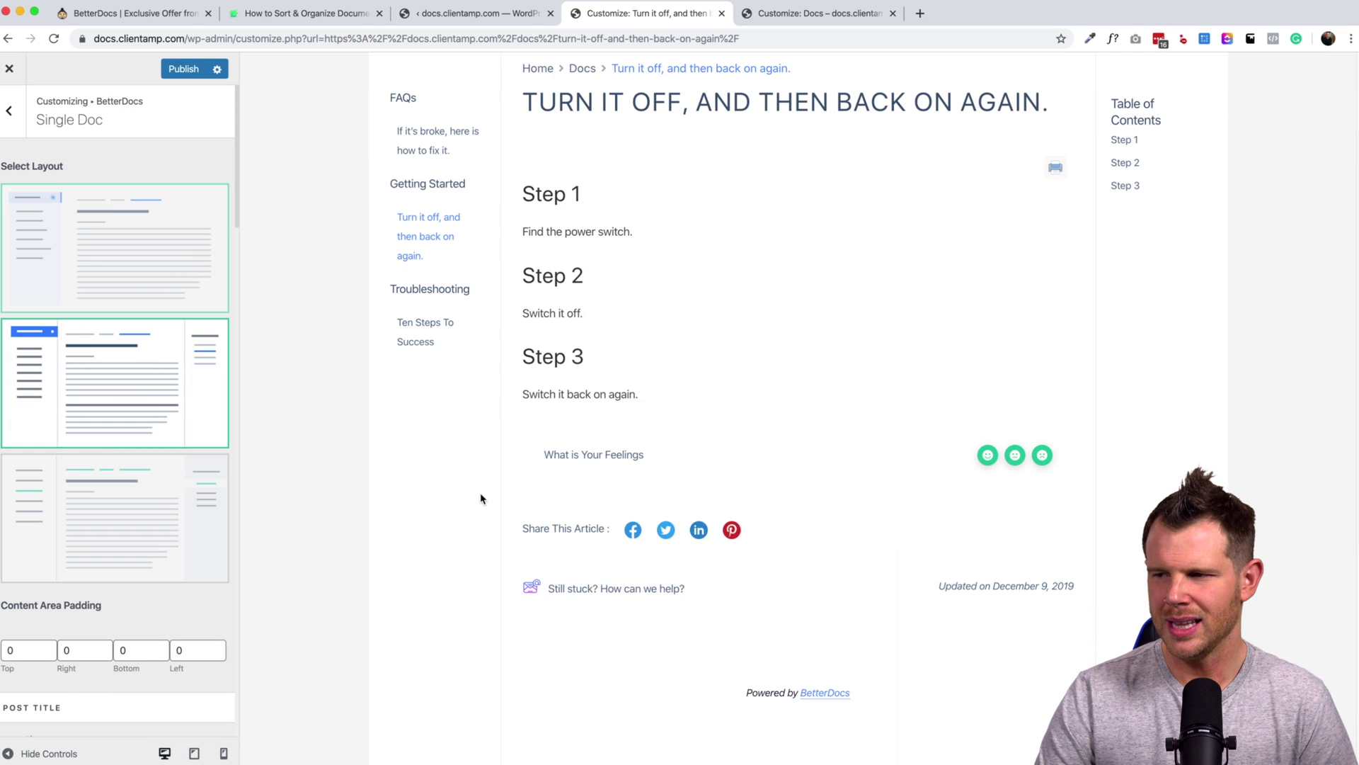
scroll(481, 499, down, 6)
scroll(481, 499, up, 9)
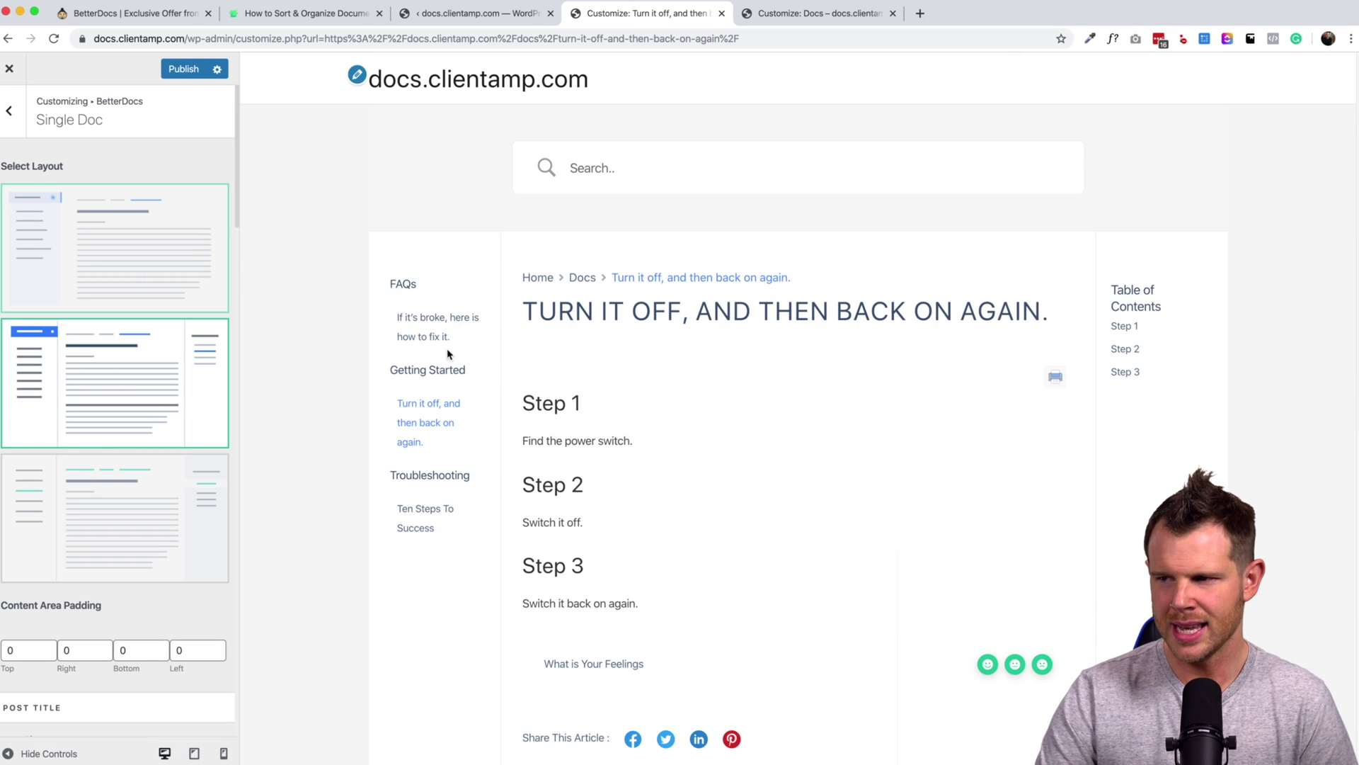
scroll(447, 354, down, 2)
scroll(635, 351, down, 2)
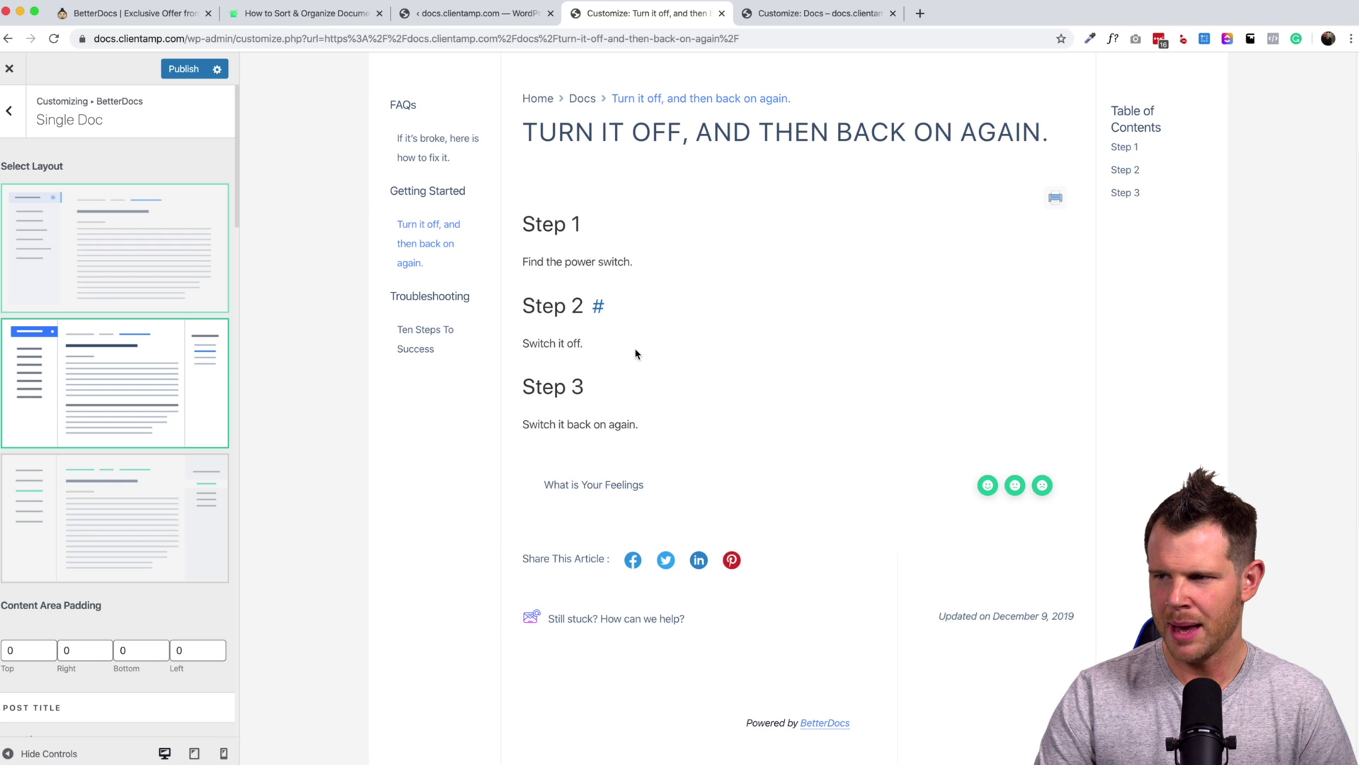
scroll(635, 352, down, 2)
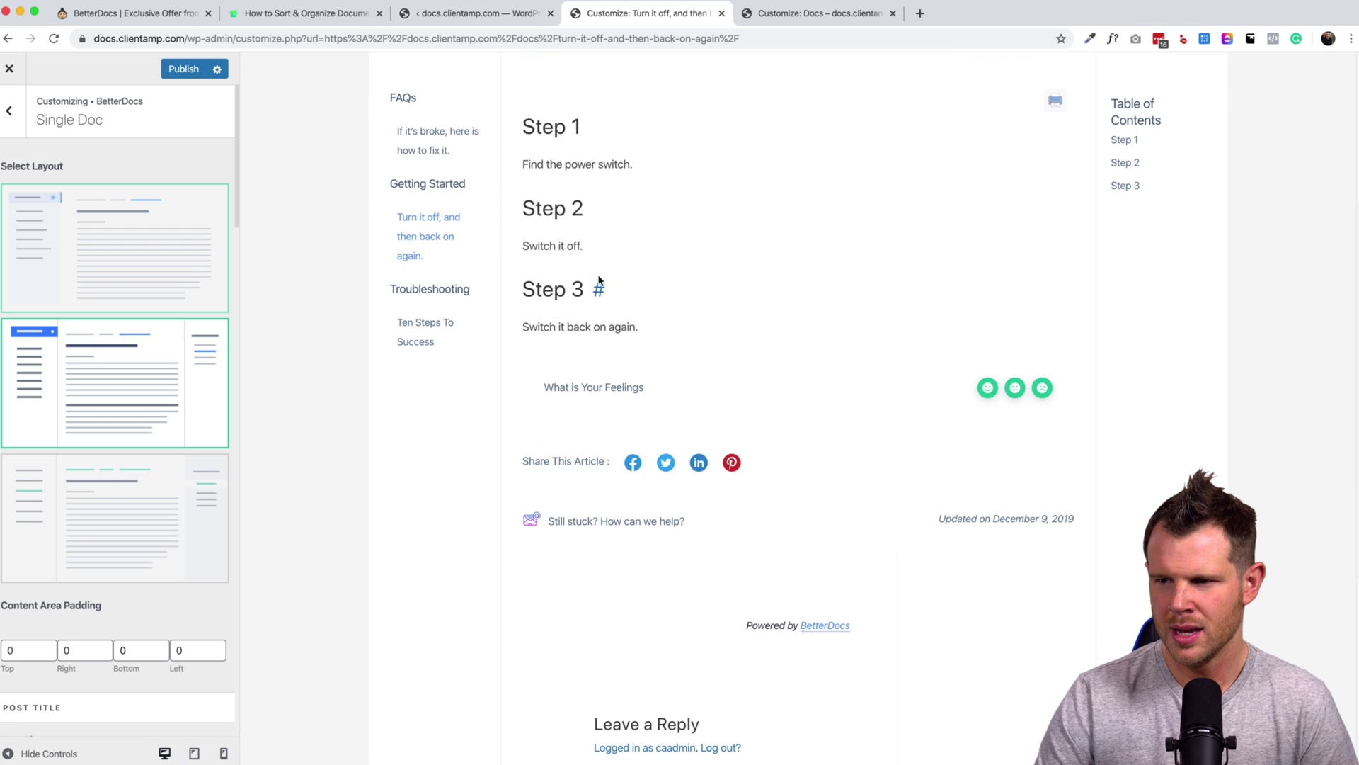
scroll(665, 324, down, 2)
Switch the Single Doc page to the third layout and review the preview
click(202, 530)
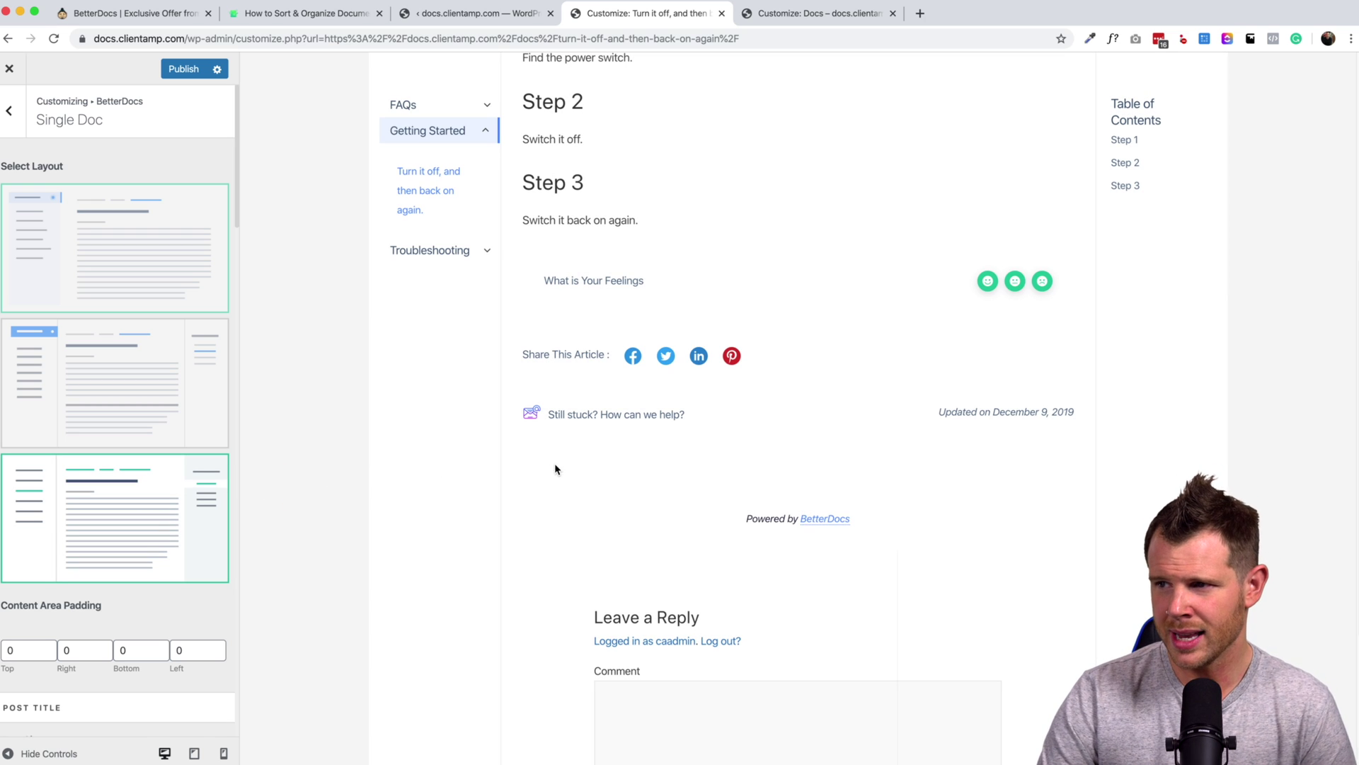
scroll(564, 443, down, 3)
scroll(565, 444, up, 8)
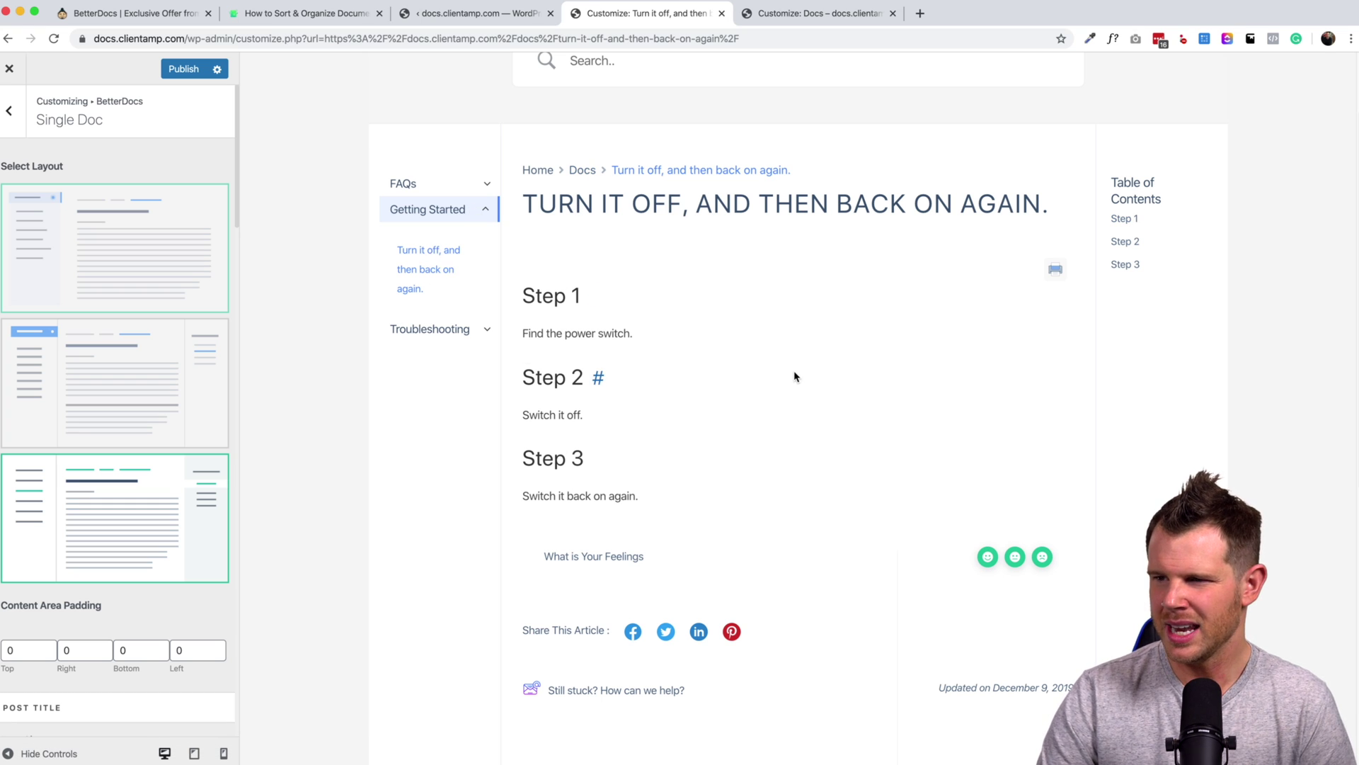
scroll(793, 378, down, 5)
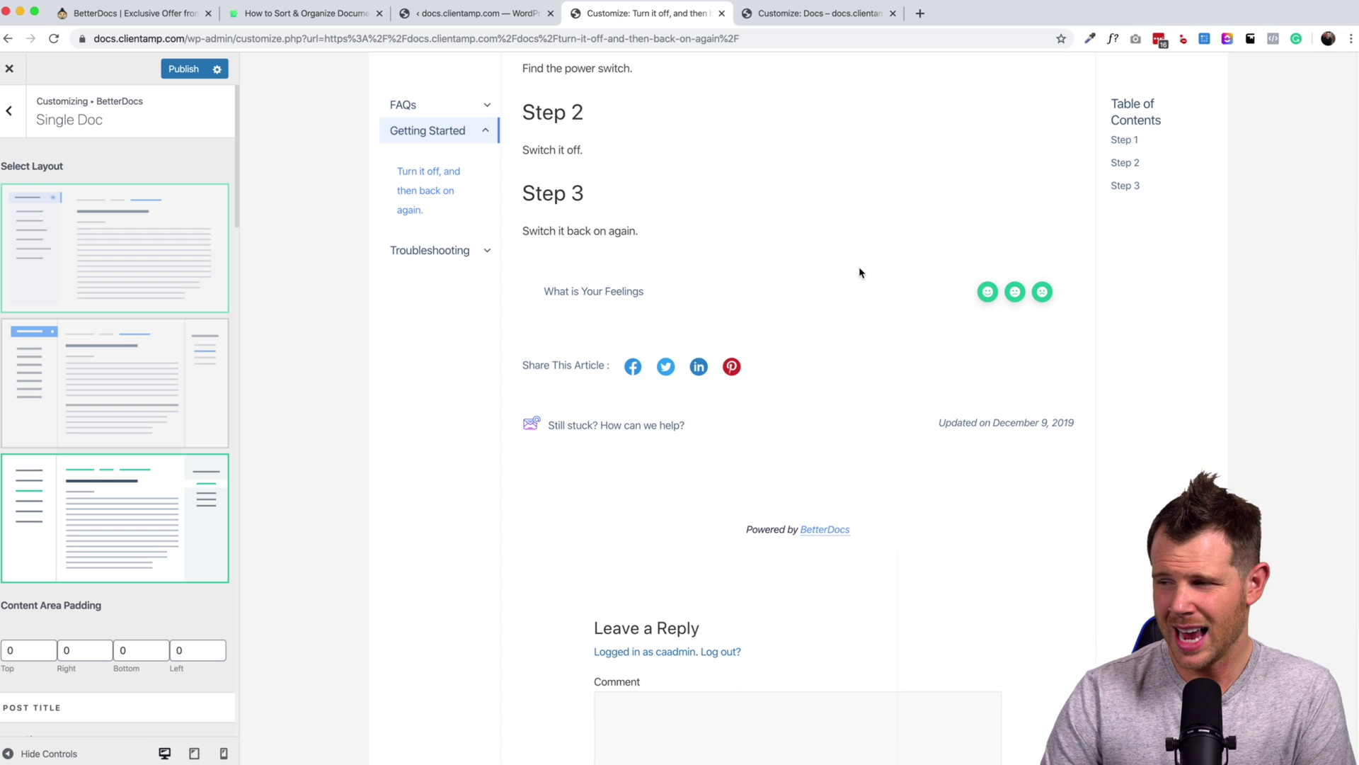
scroll(847, 256, down, 5)
scroll(847, 257, up, 4)
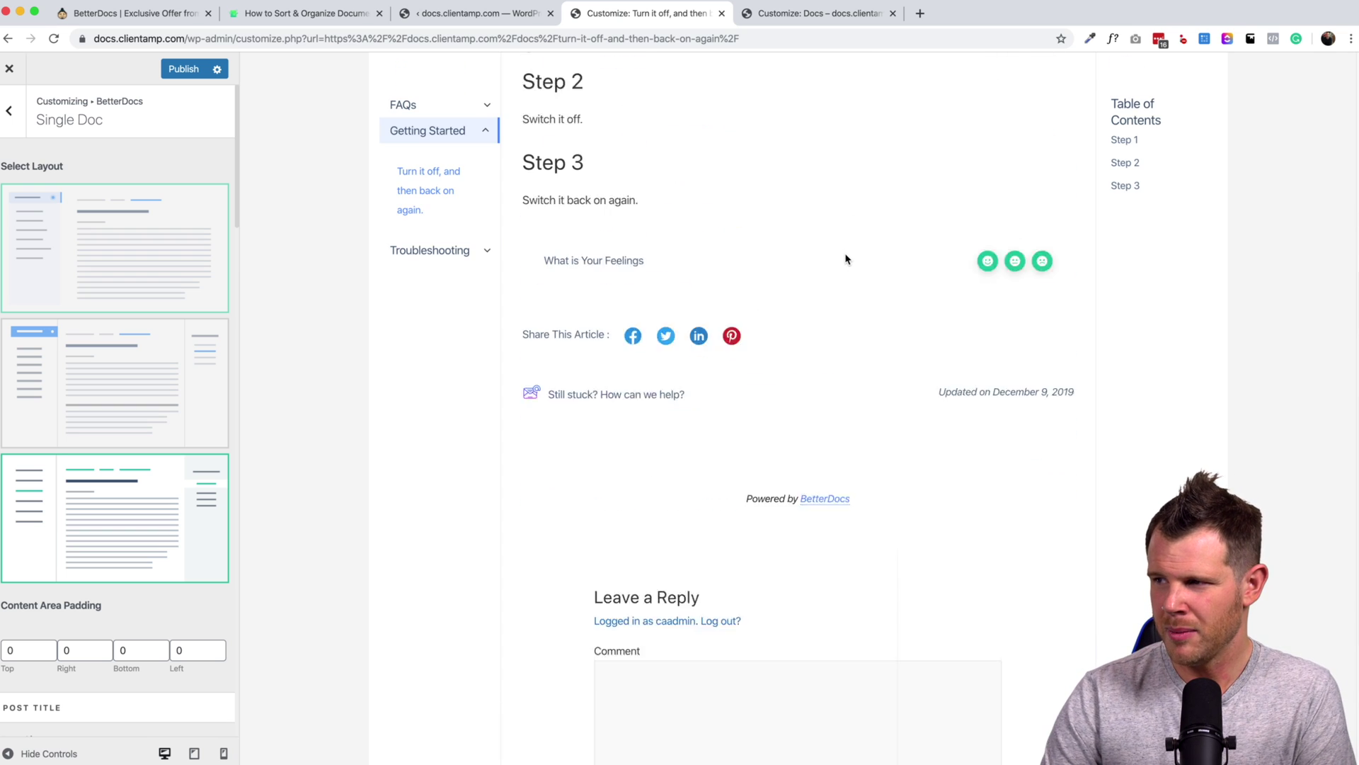
scroll(847, 259, up, 2)
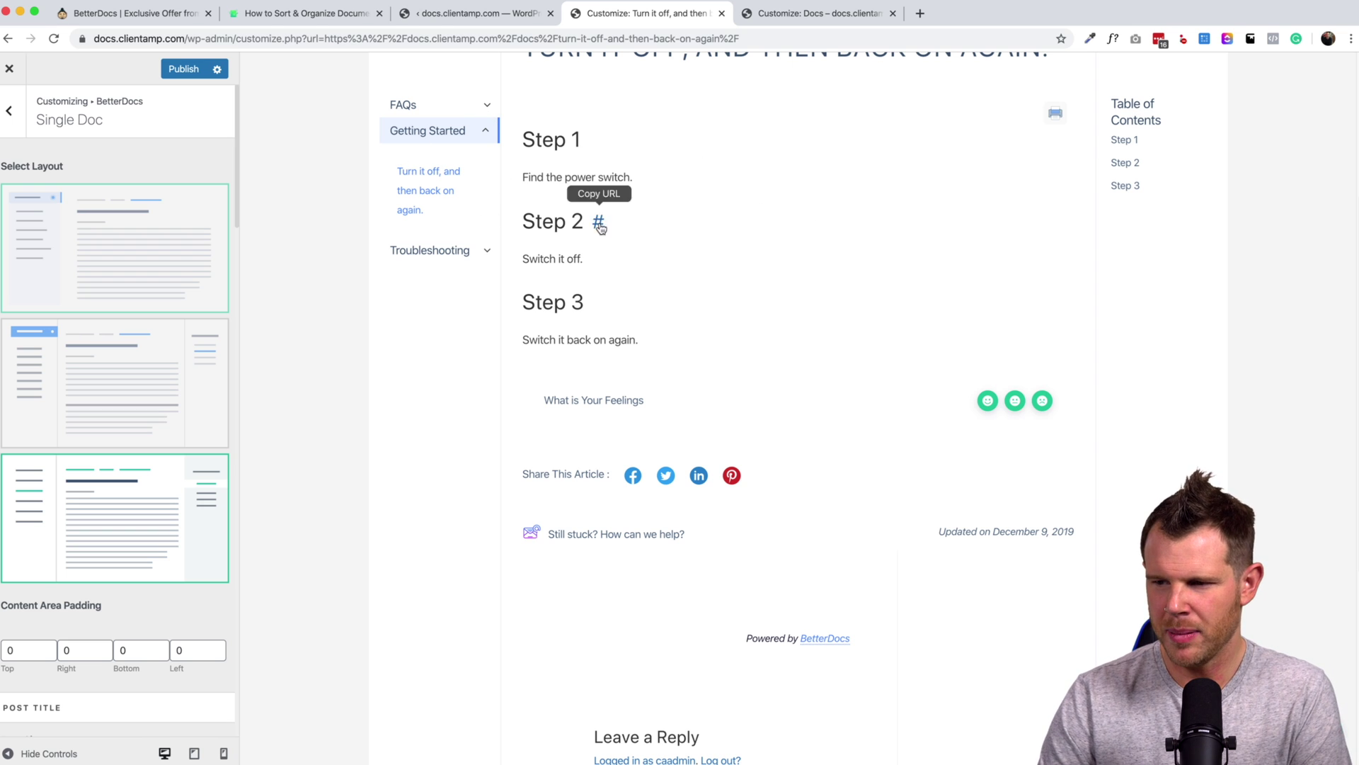
scroll(74, 475, down, 4)
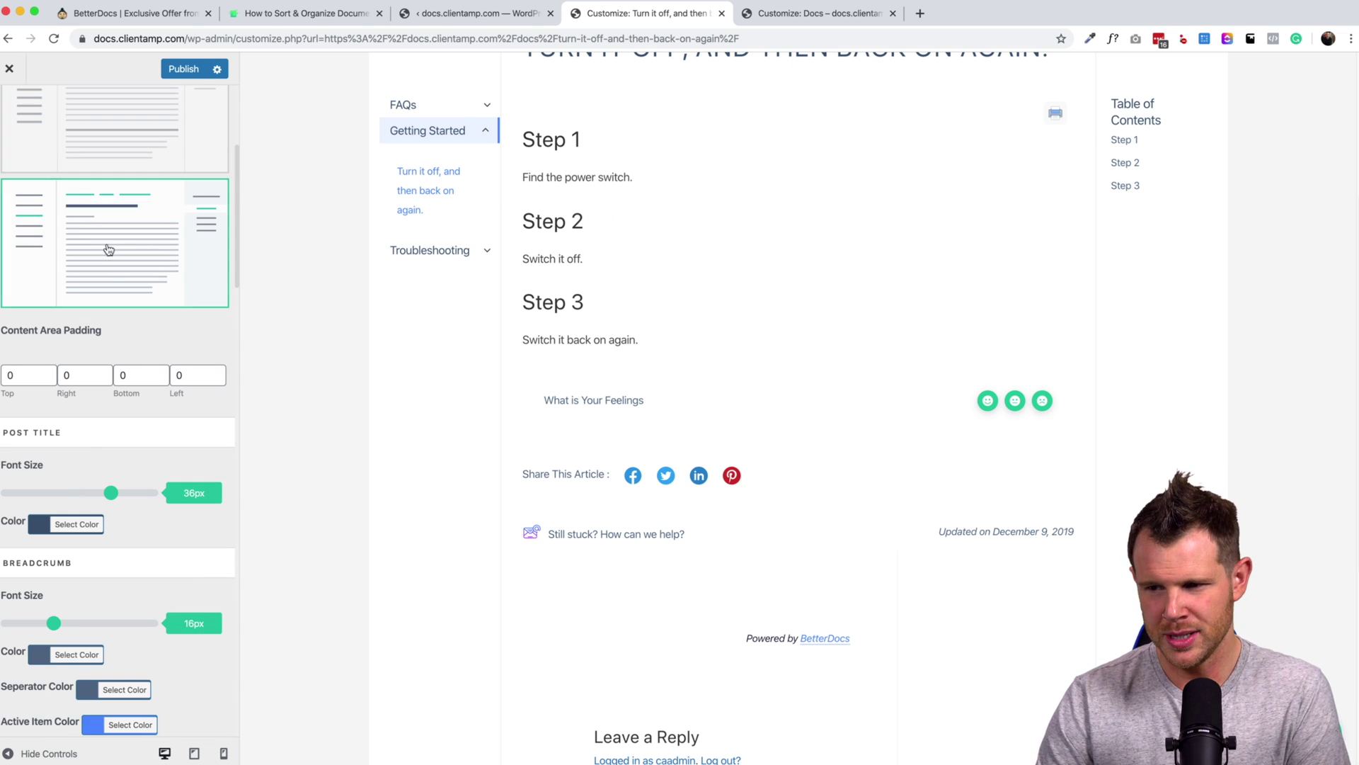
scroll(104, 378, up, 4)
Switch the Single Doc page back to the first layout
click(110, 195)
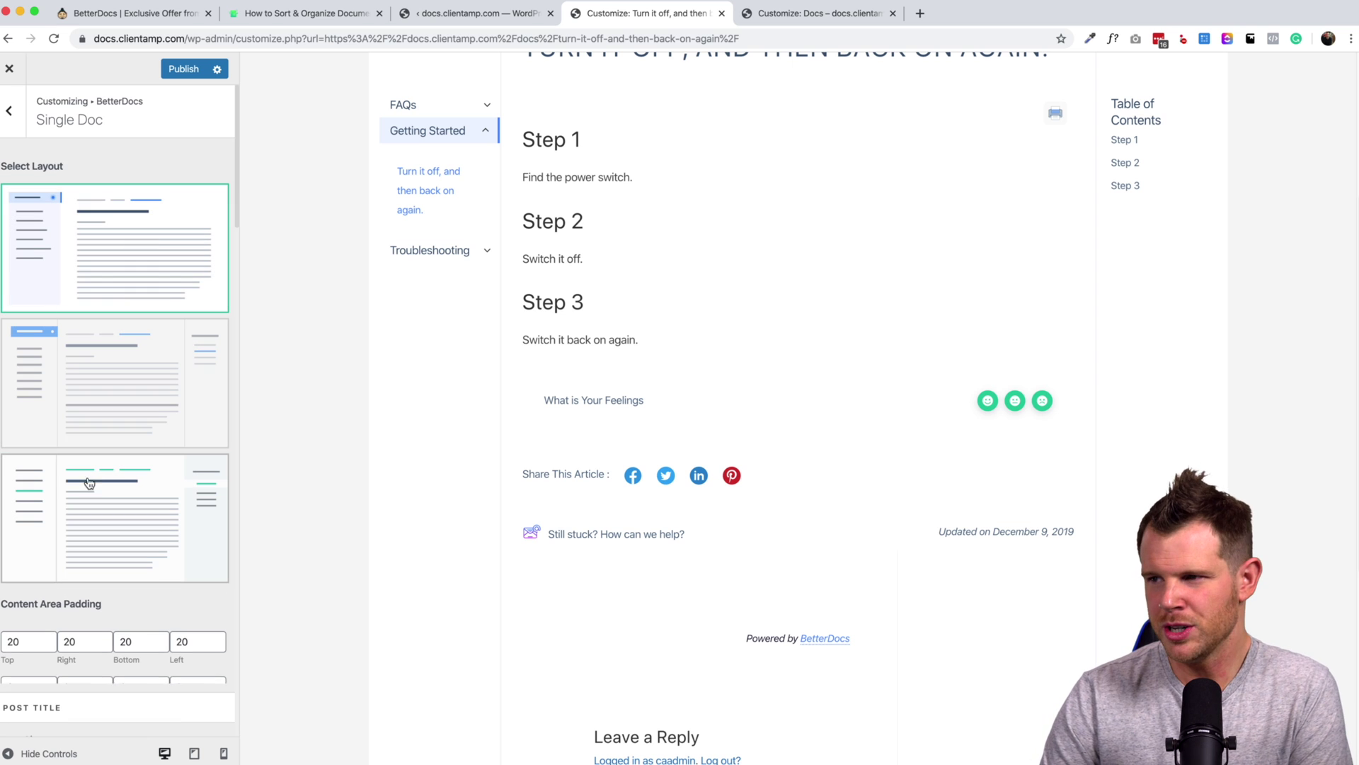
scroll(496, 503, down, 3)
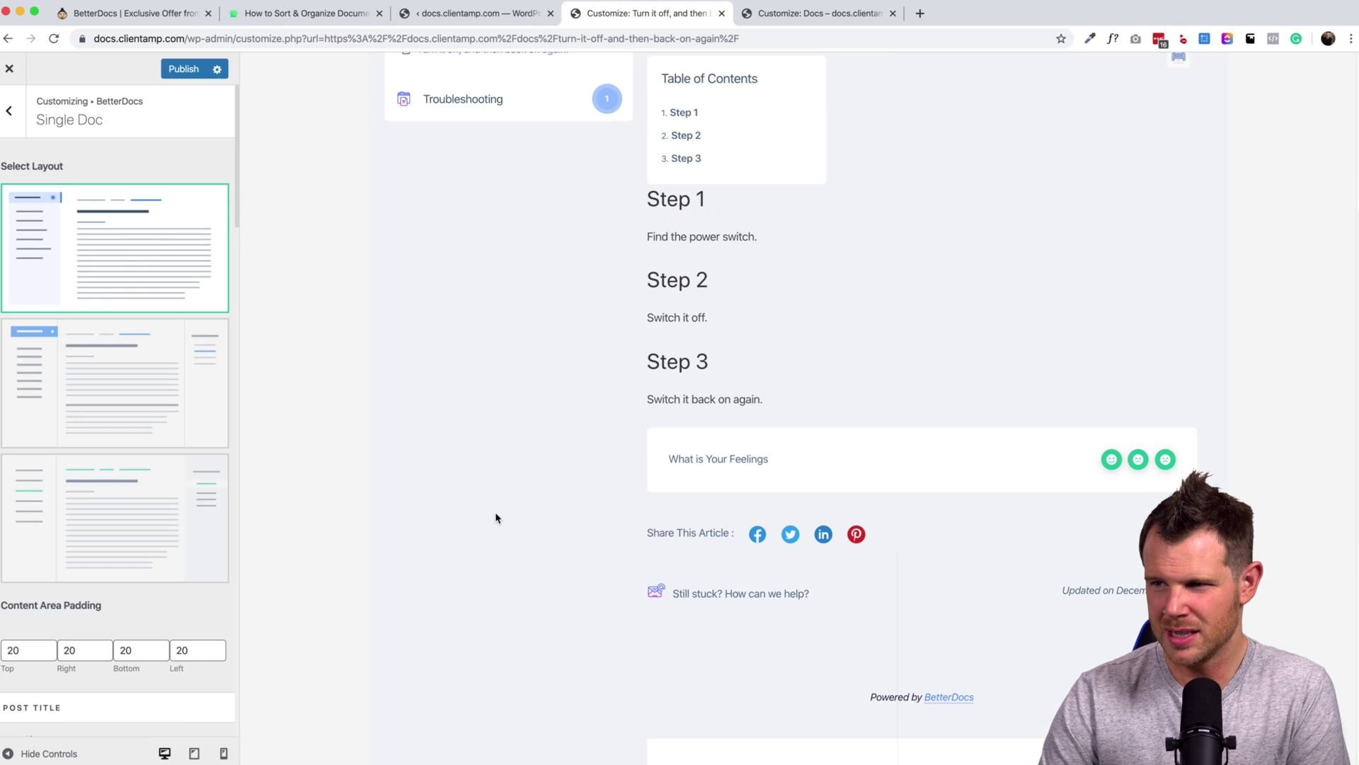
scroll(110, 573, down, 2)
scroll(104, 586, down, 2)
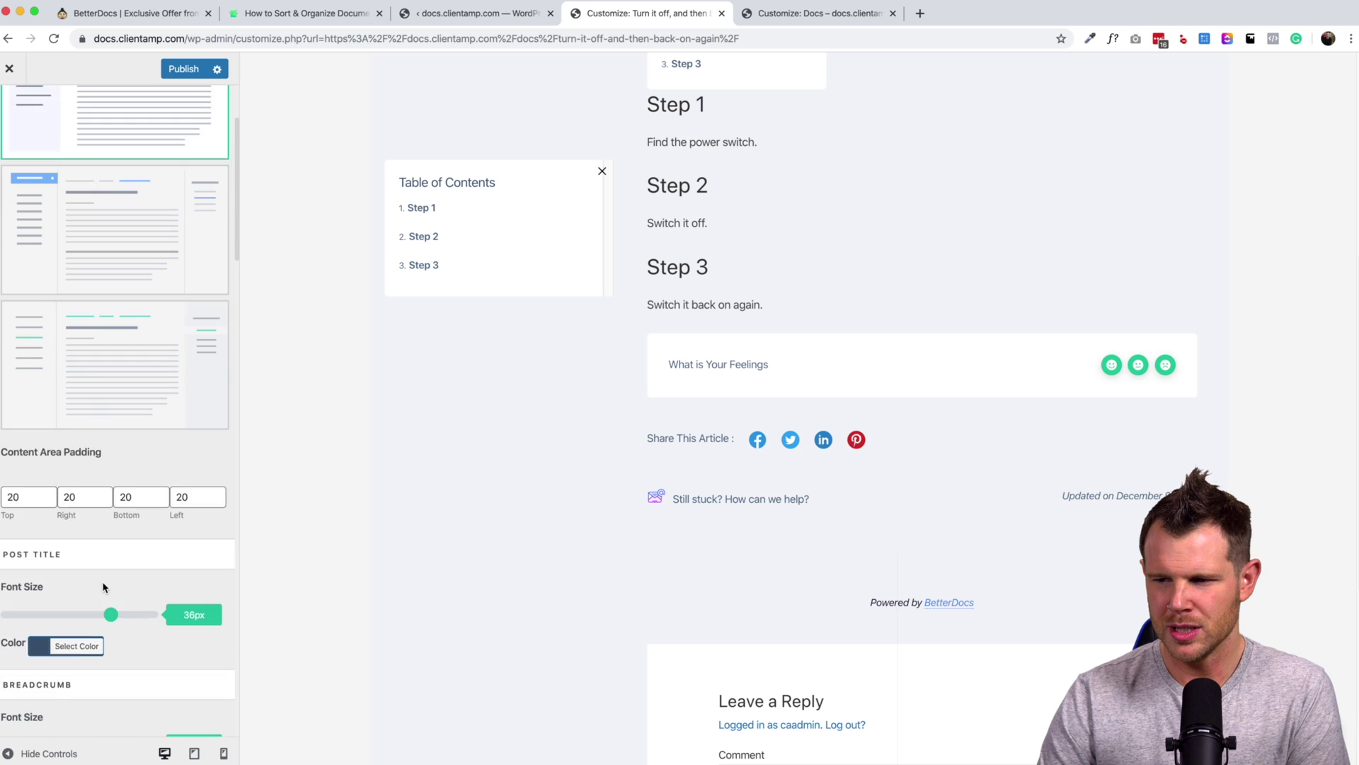
Set the single doc post title colour to purple #5a4284
click(39, 593)
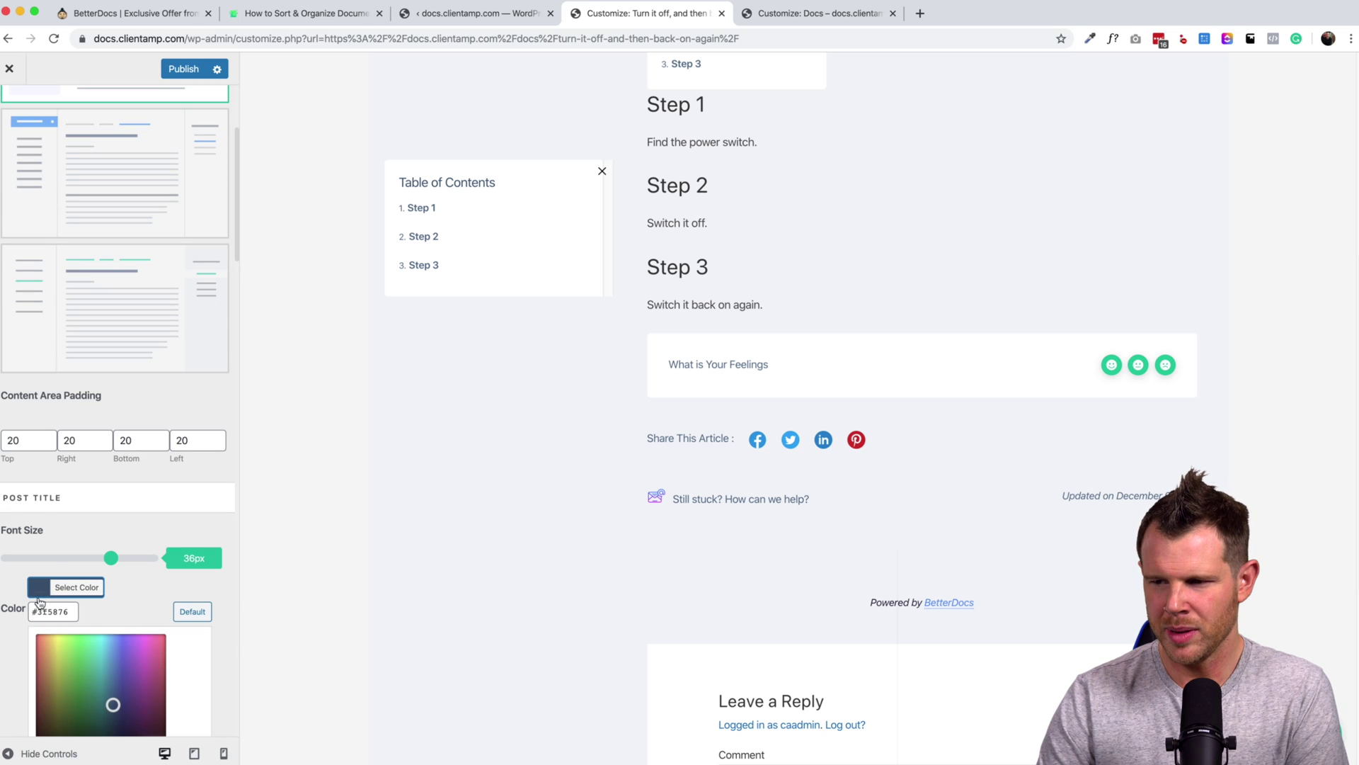
drag(56, 656, 131, 697)
scroll(107, 424, down, 2)
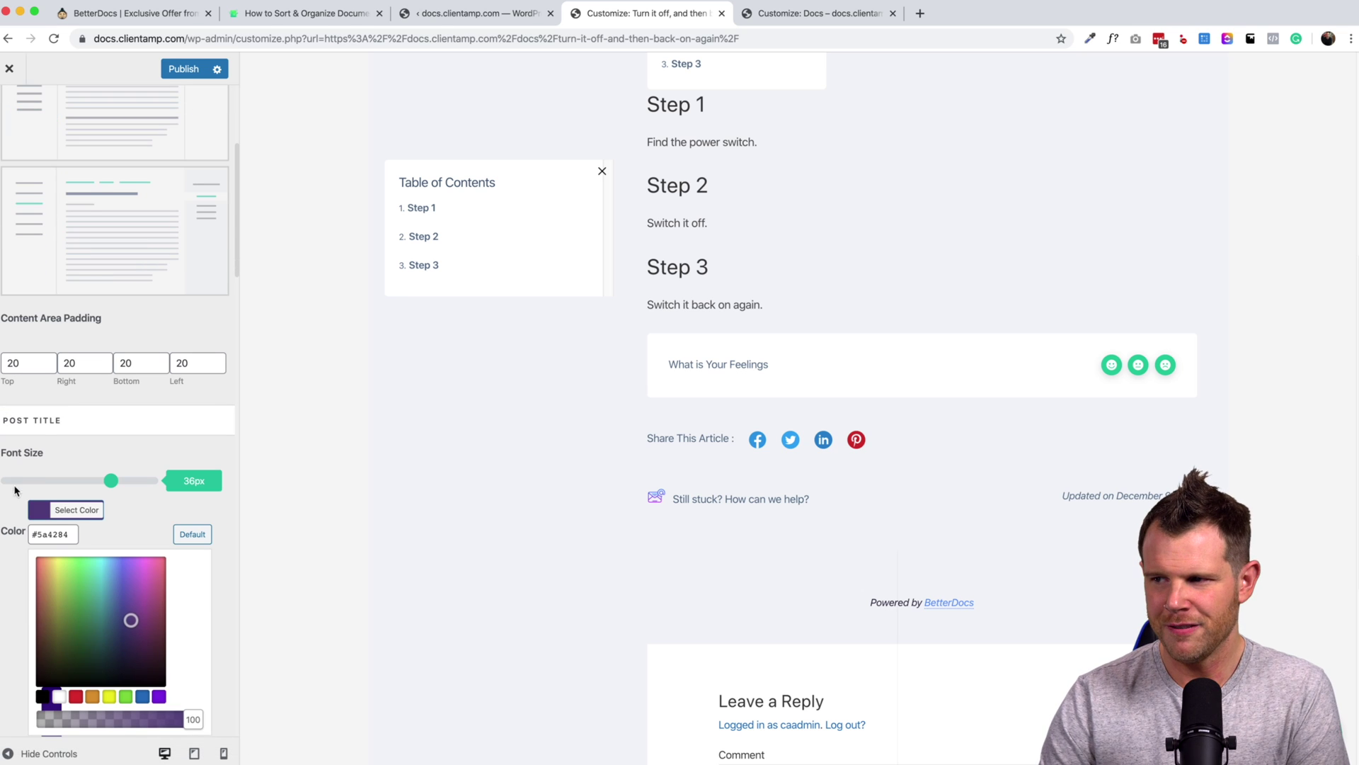
scroll(736, 373, up, 6)
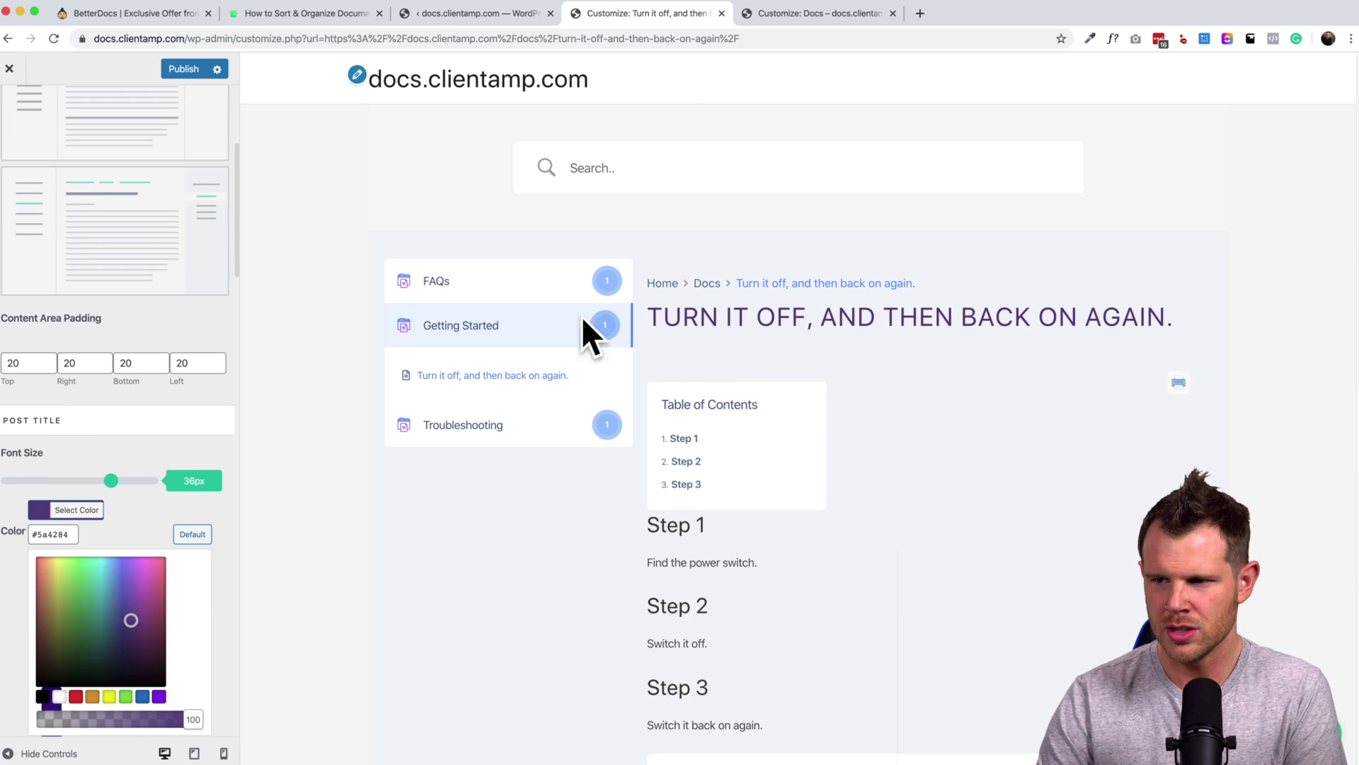
scroll(156, 499, down, 4)
scroll(154, 499, down, 3)
click(134, 491)
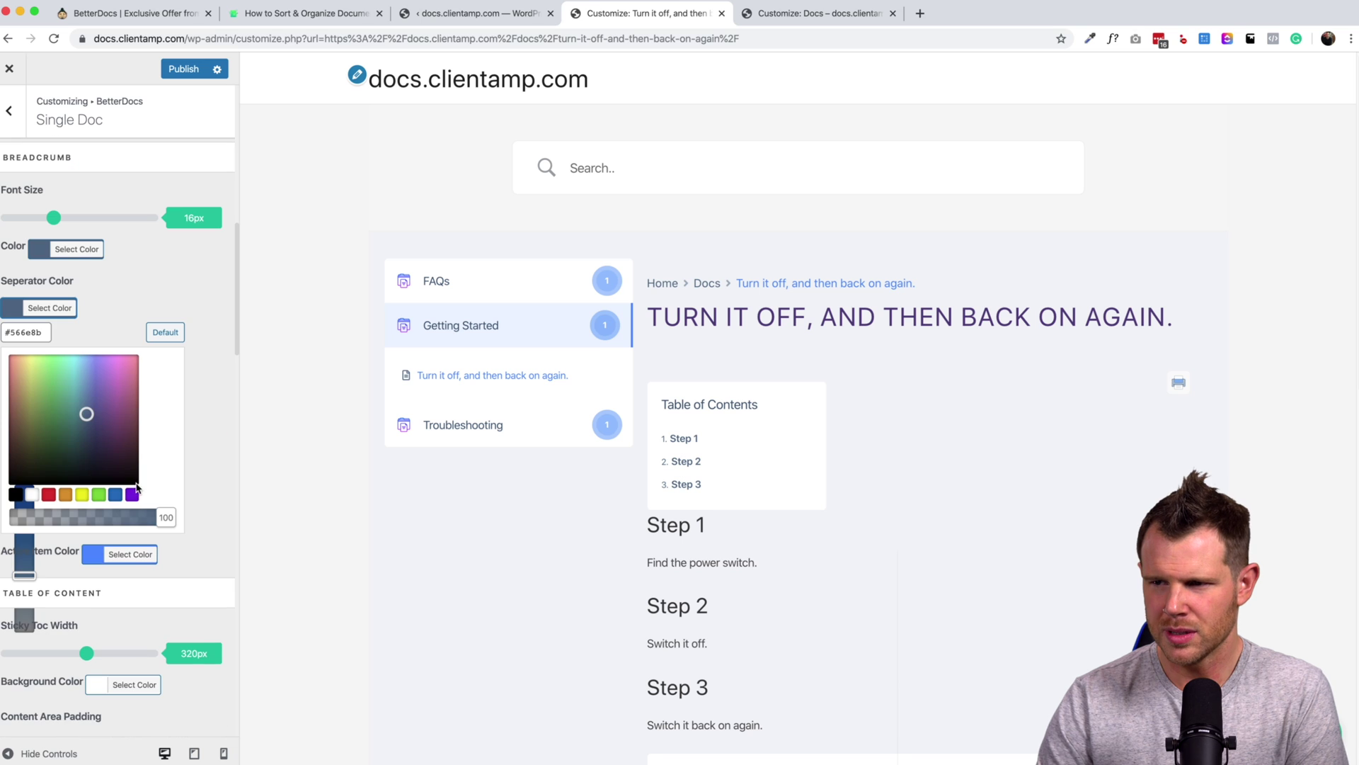
click(50, 307)
Set the breadcrumb separator colour to red #dd3333
click(89, 292)
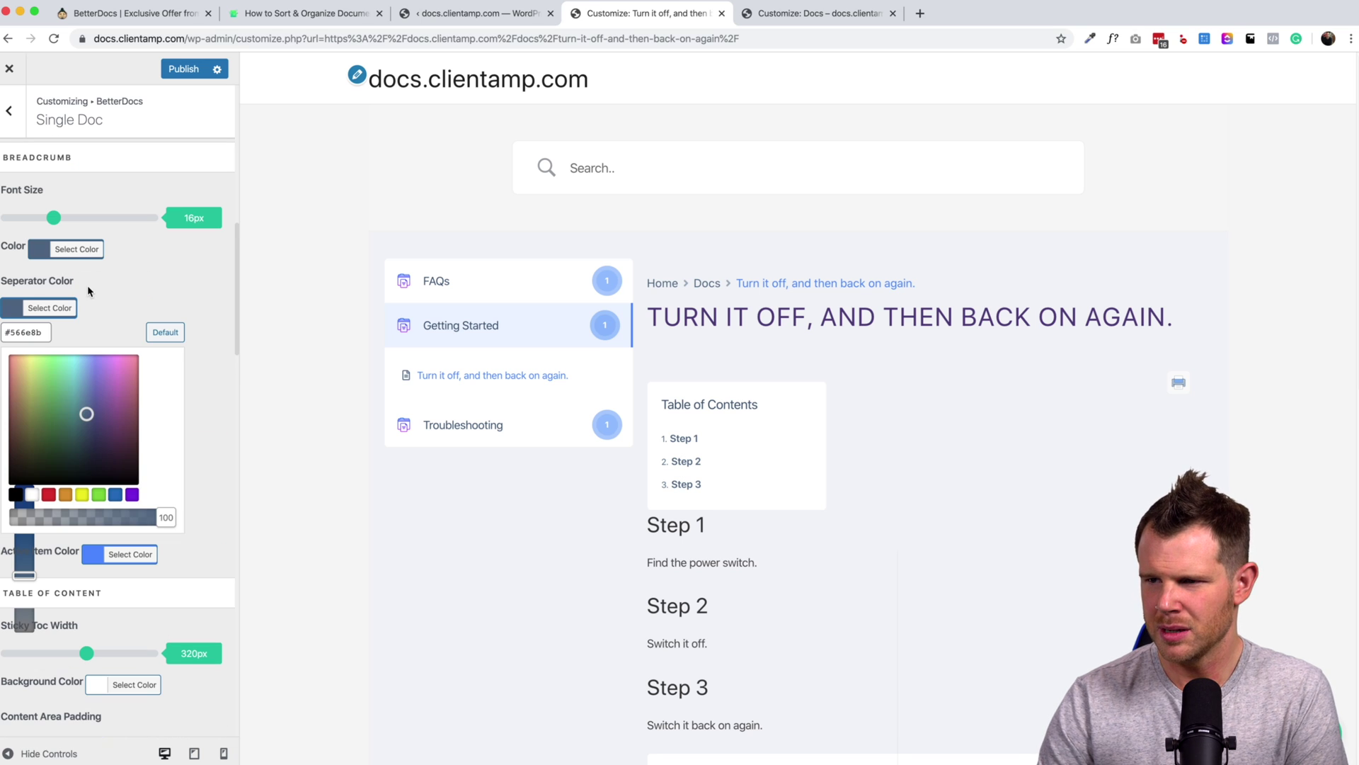
drag(78, 440, 108, 474)
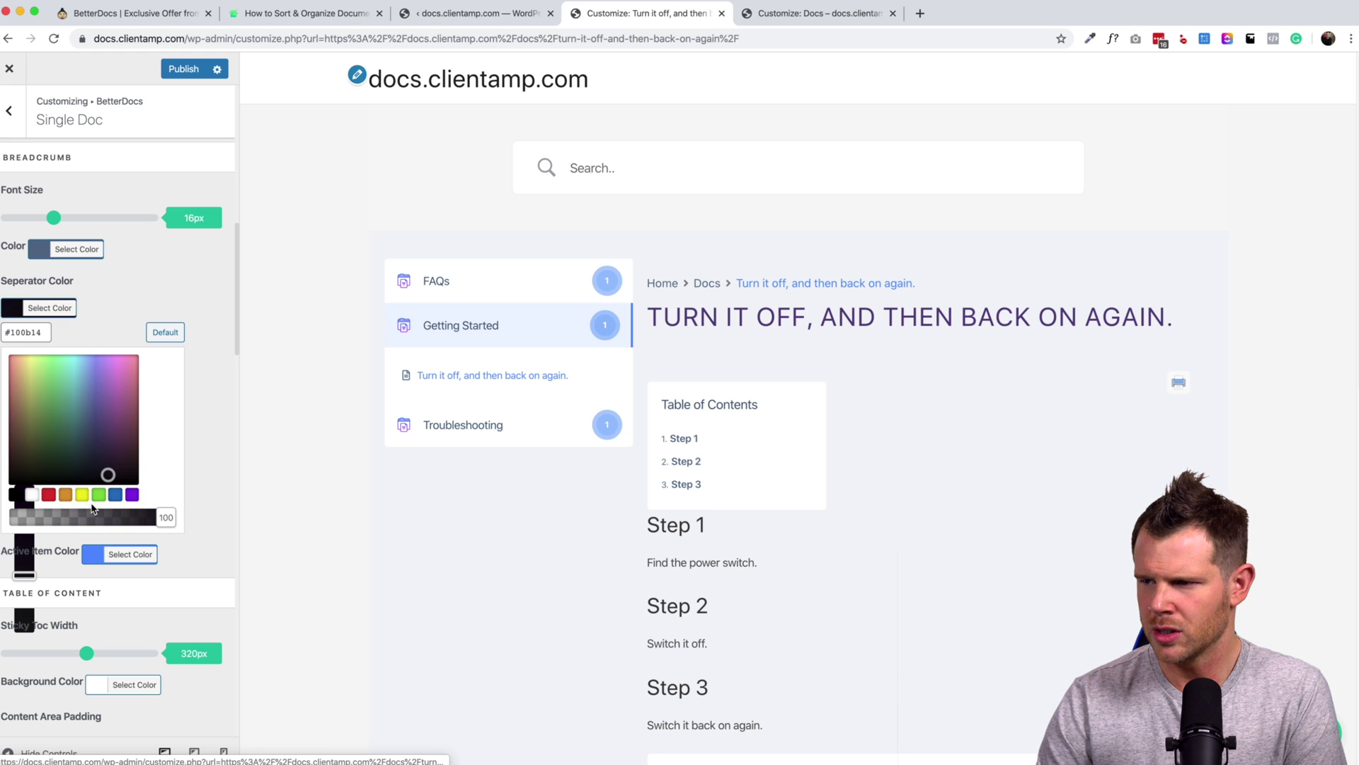
click(99, 496)
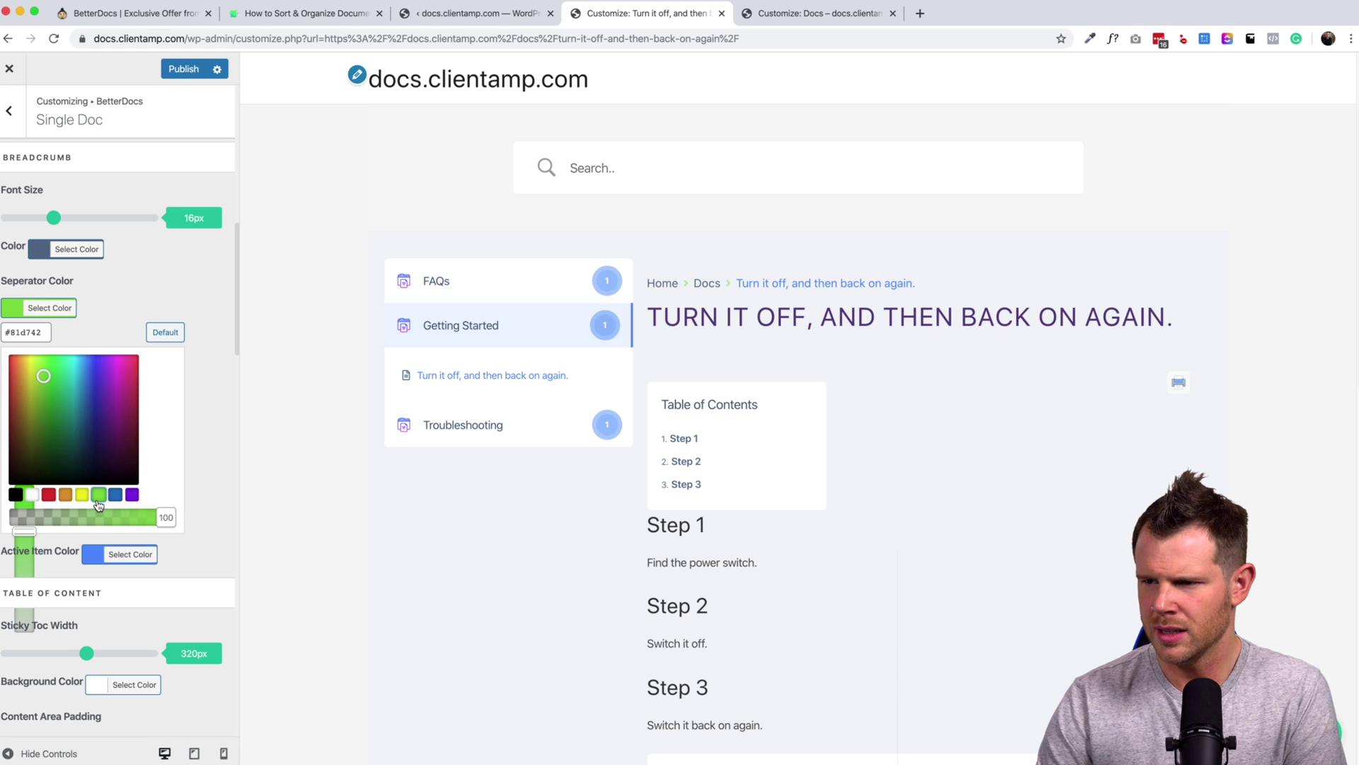
click(211, 333)
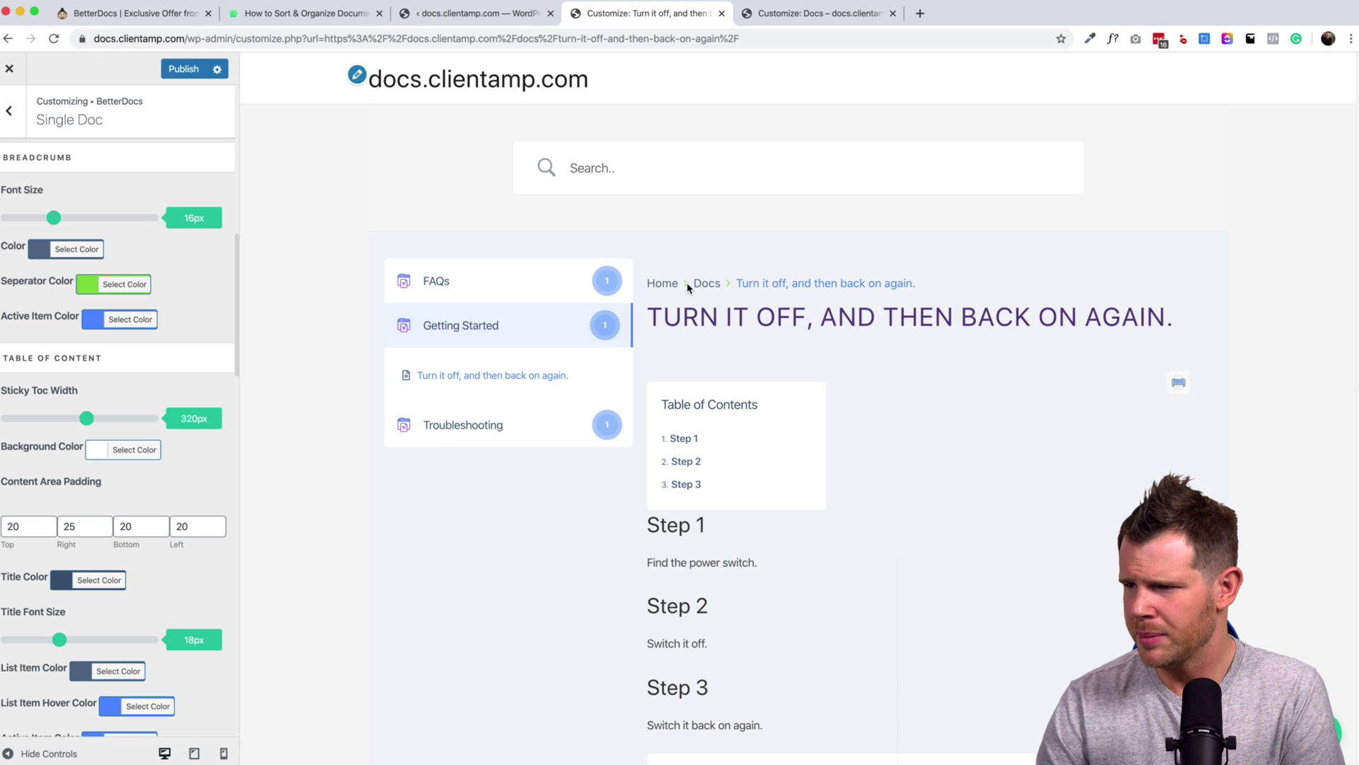
click(87, 287)
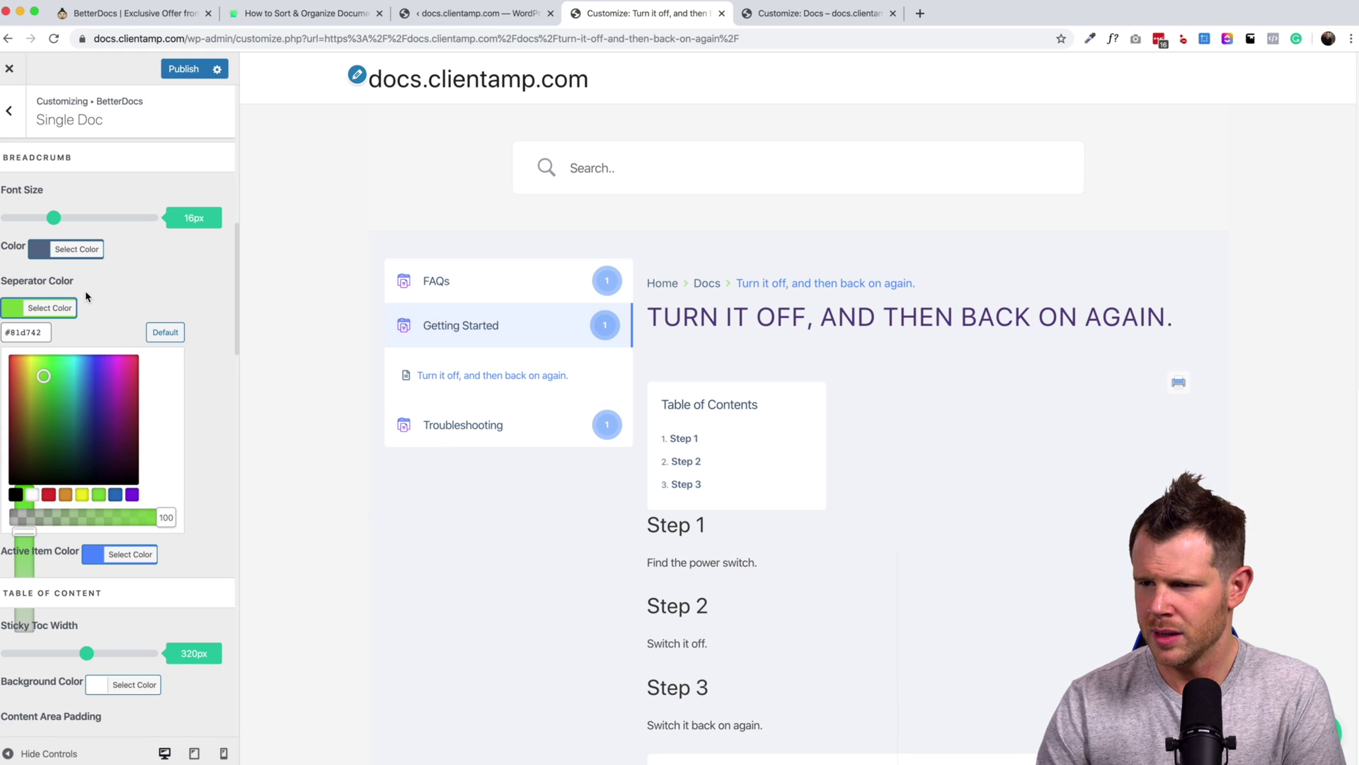
click(48, 494)
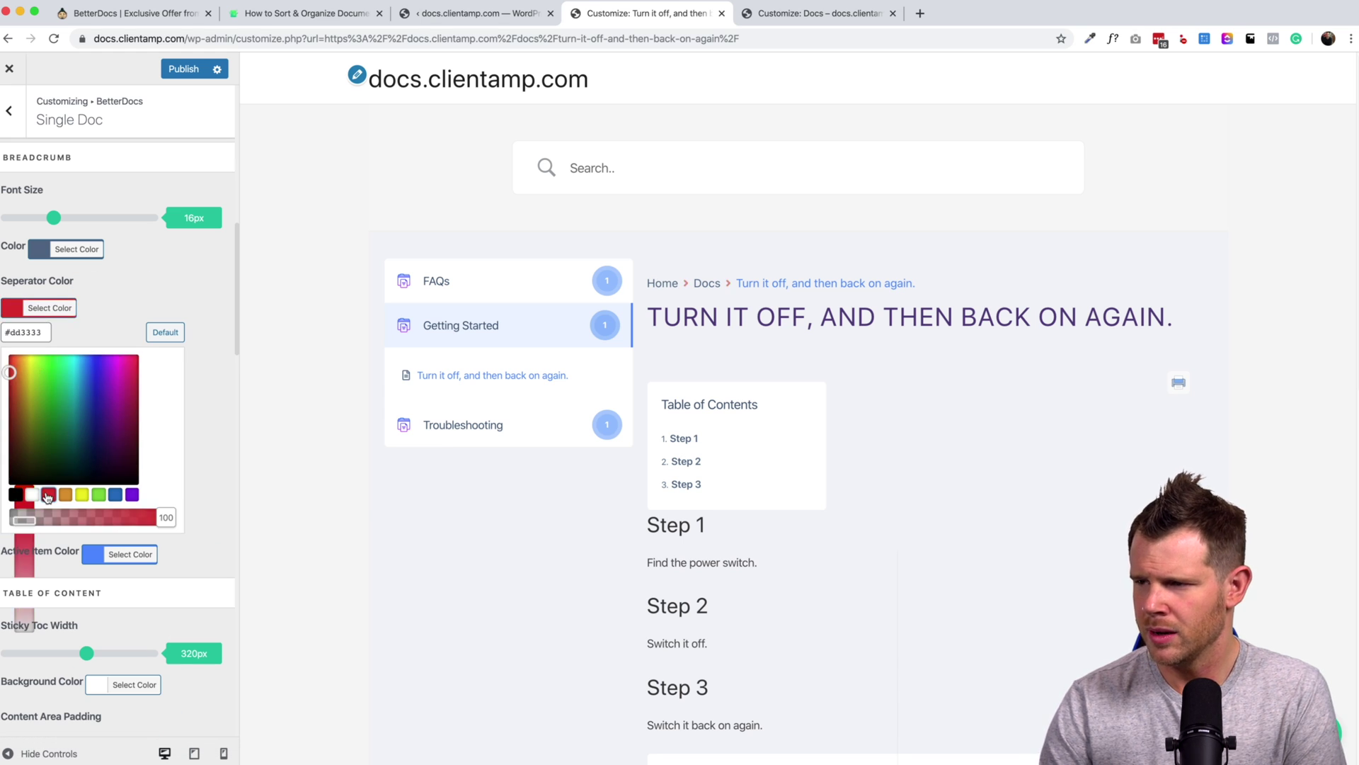
click(119, 284)
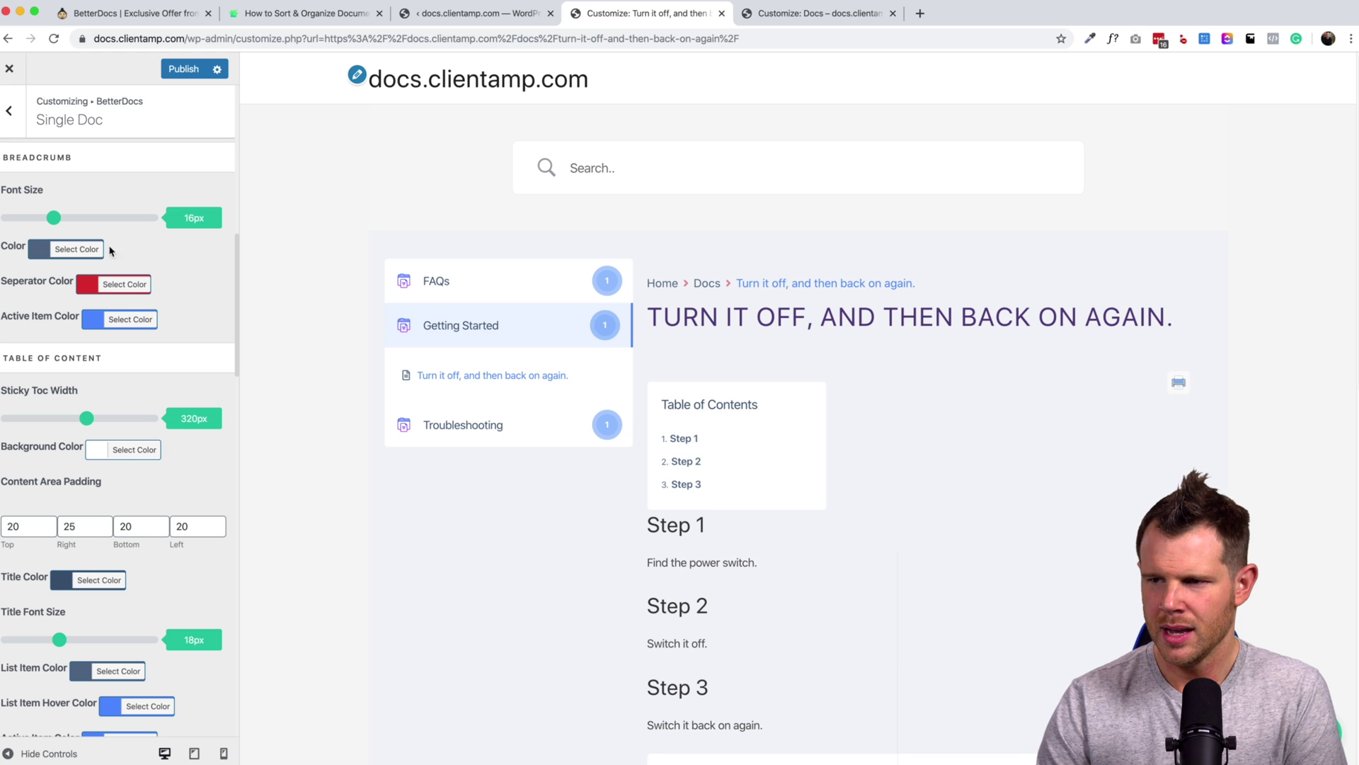
Set the active breadcrumb item colour to purple #8224e3
click(99, 323)
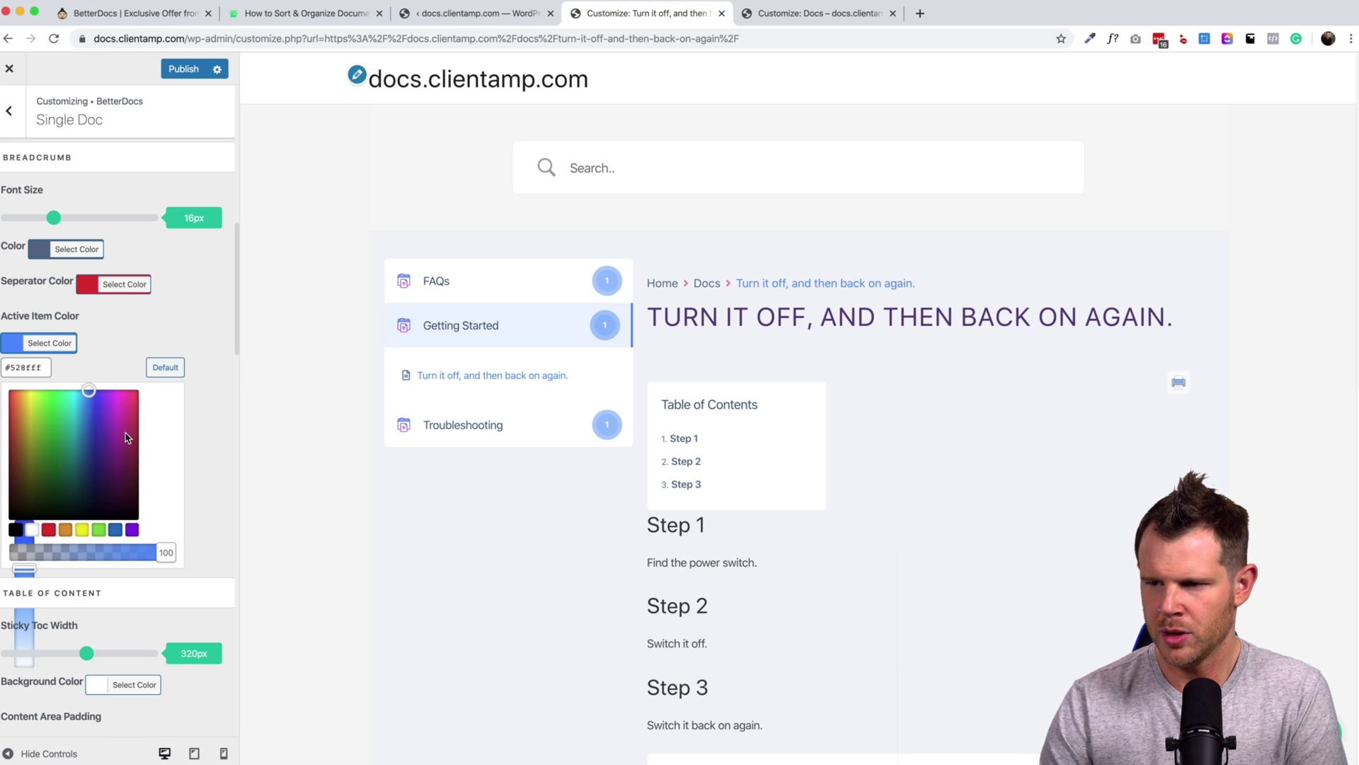
click(131, 529)
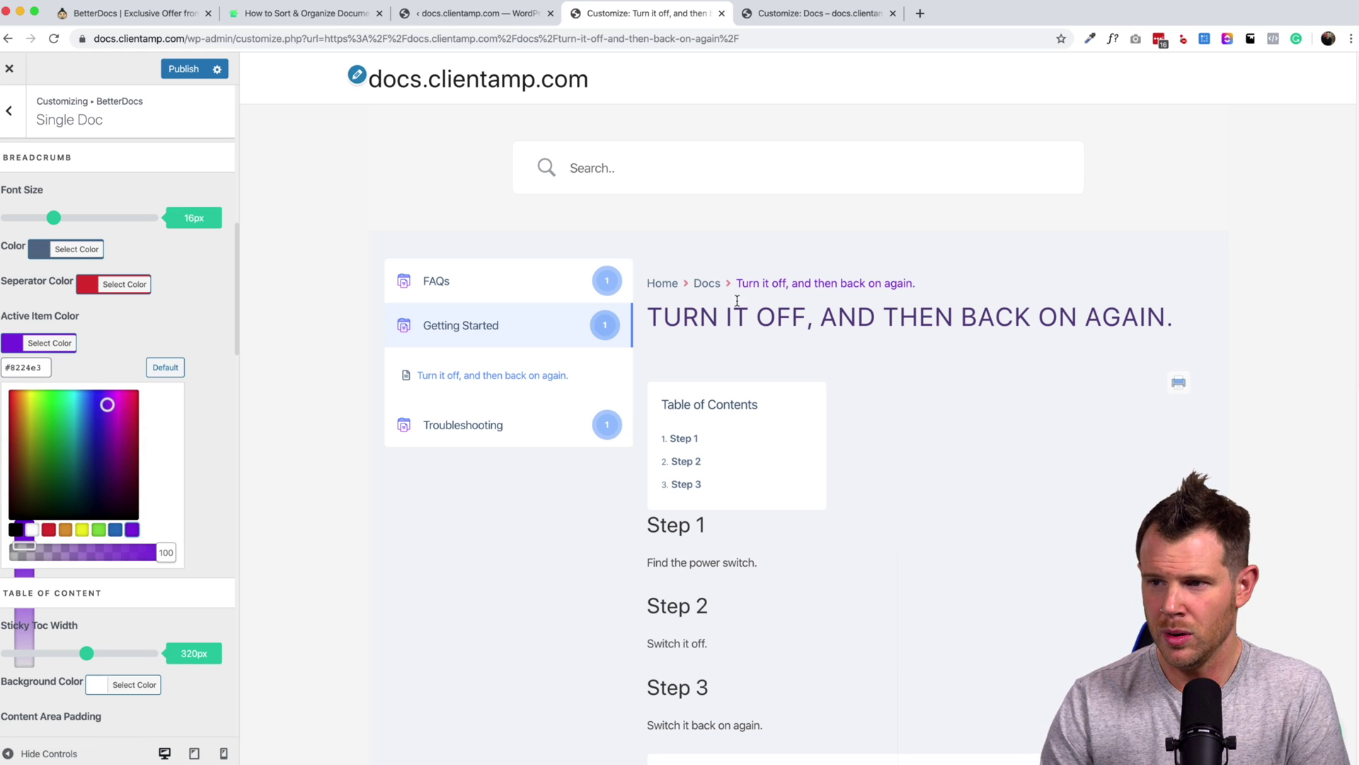
click(164, 300)
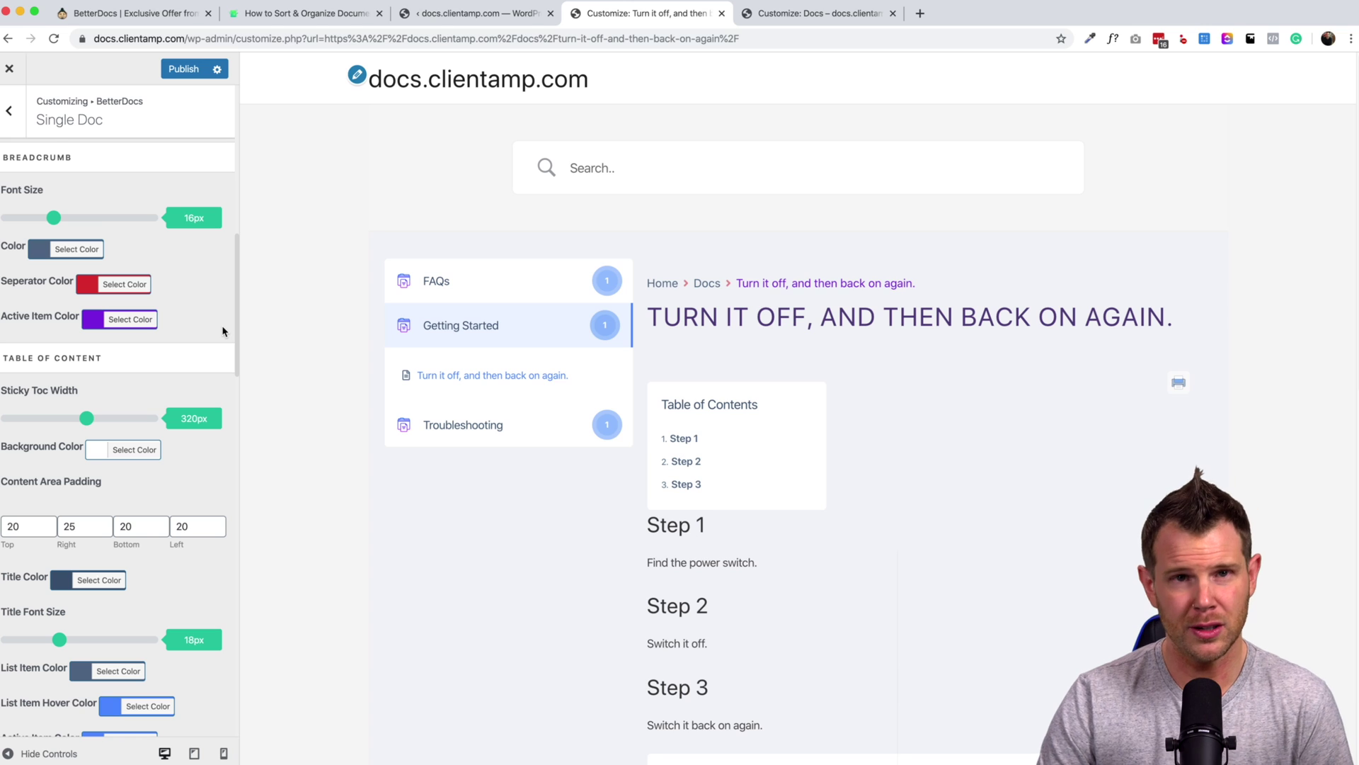
scroll(223, 325, down, 3)
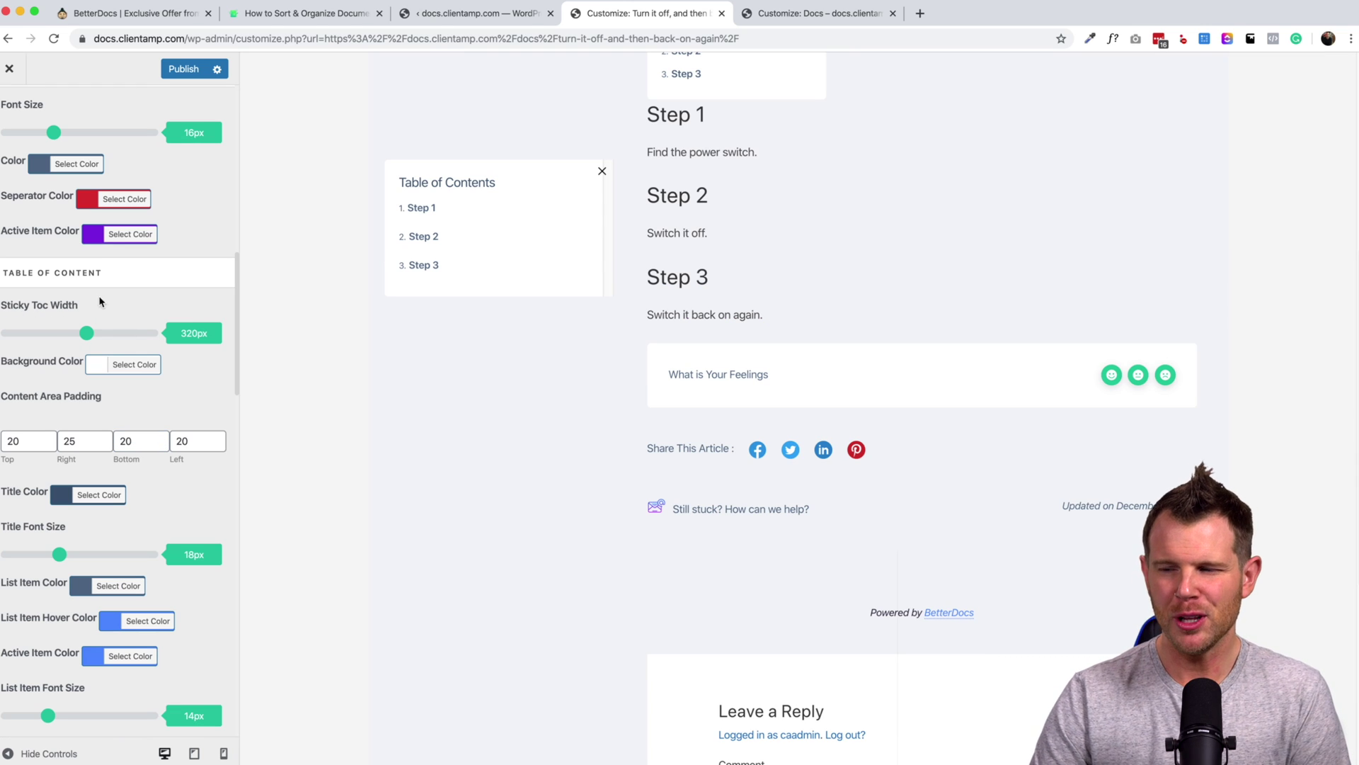
Narrow the sticky table of contents width to 169px
drag(88, 334, 51, 334)
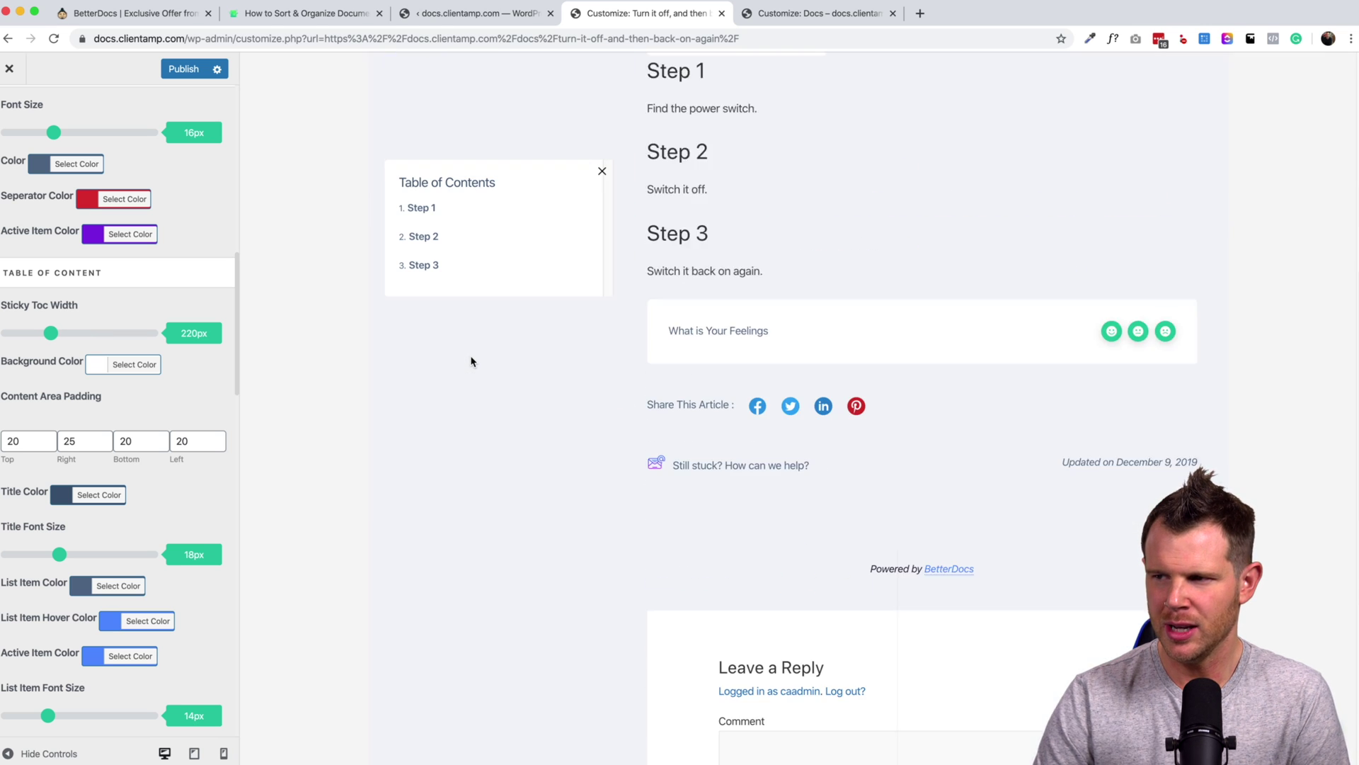
scroll(472, 361, down, 5)
scroll(471, 361, up, 3)
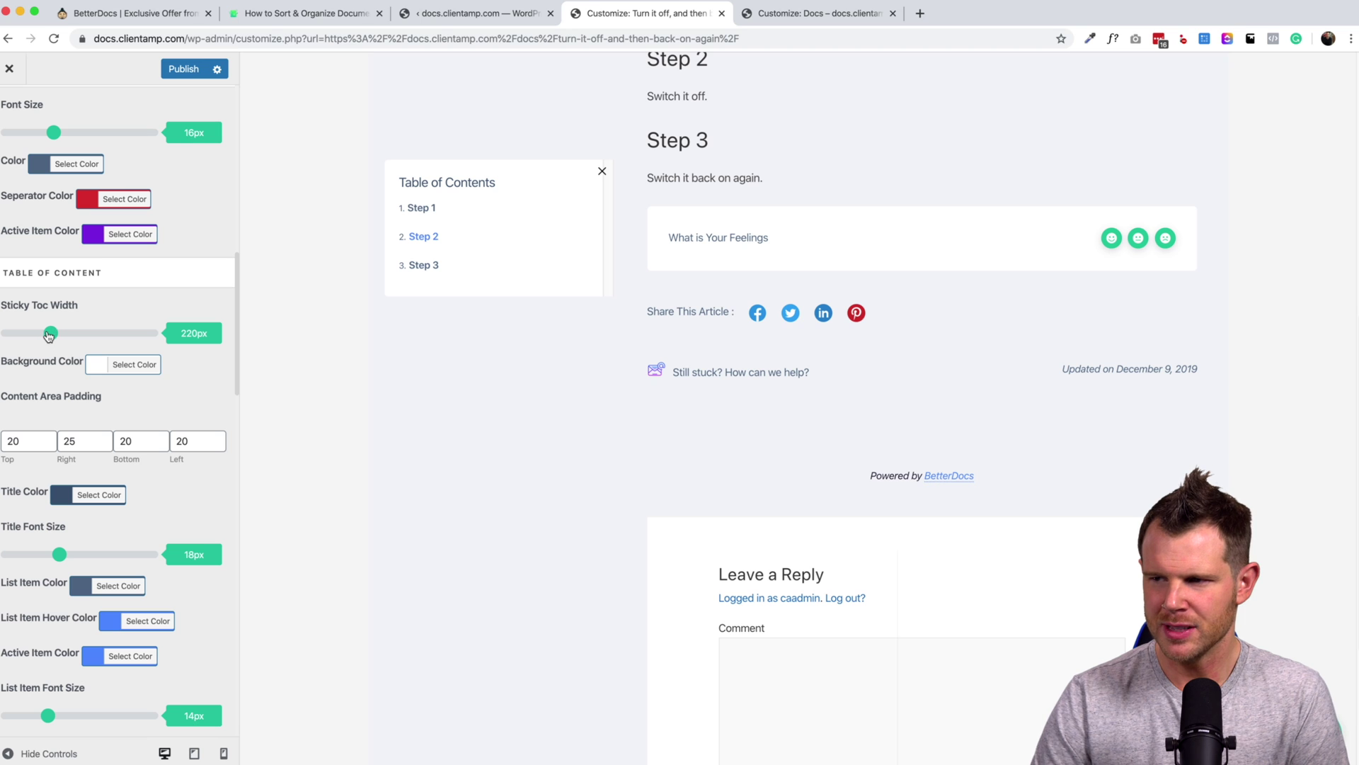
drag(49, 334, 32, 335)
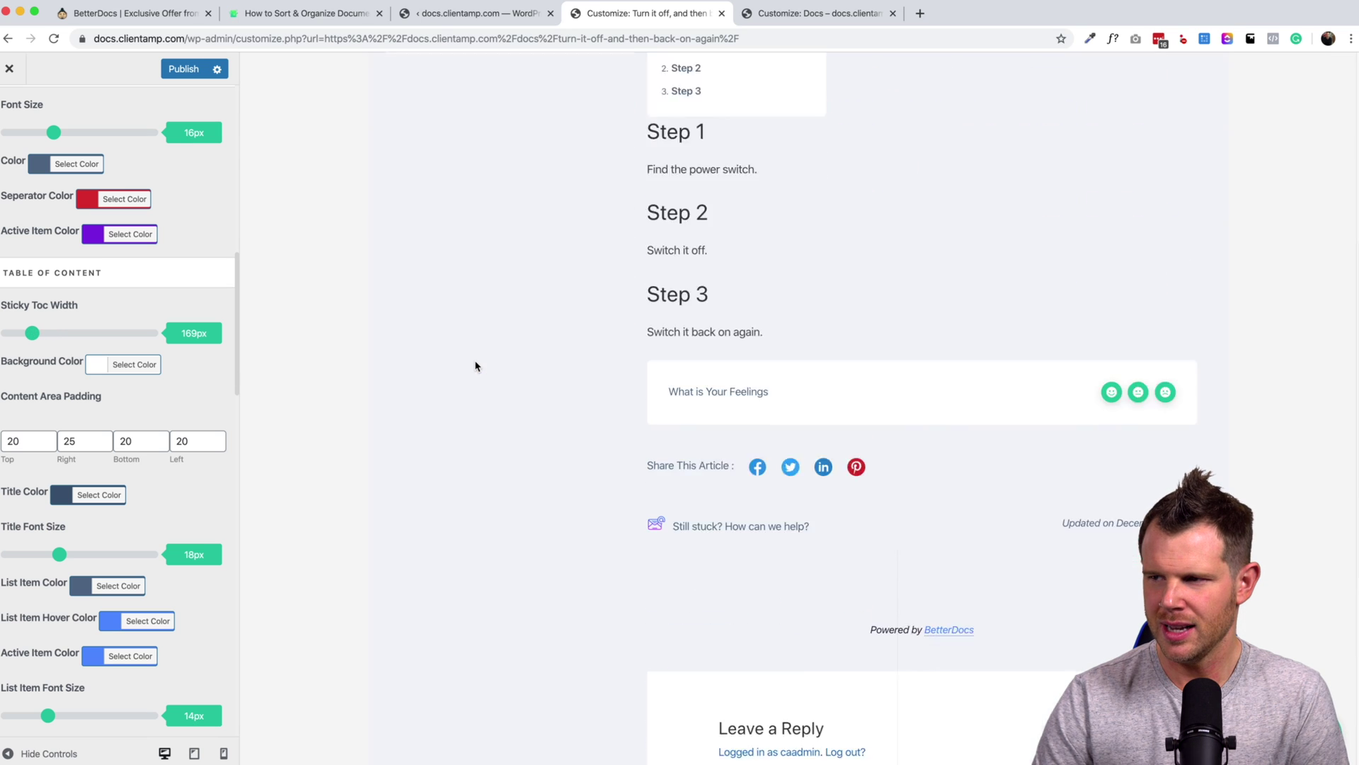
scroll(474, 365, down, 5)
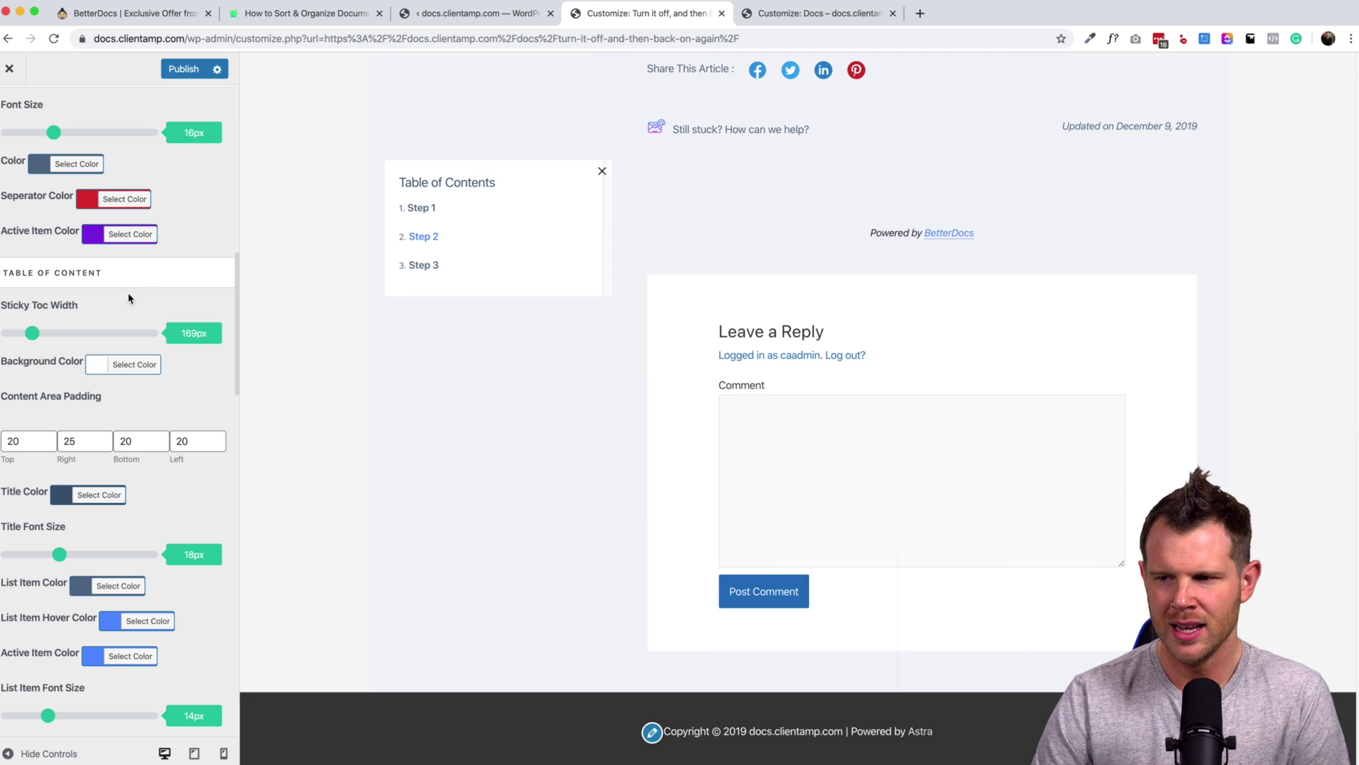
Give the table of contents a near-white #f9f9f9 background
click(98, 370)
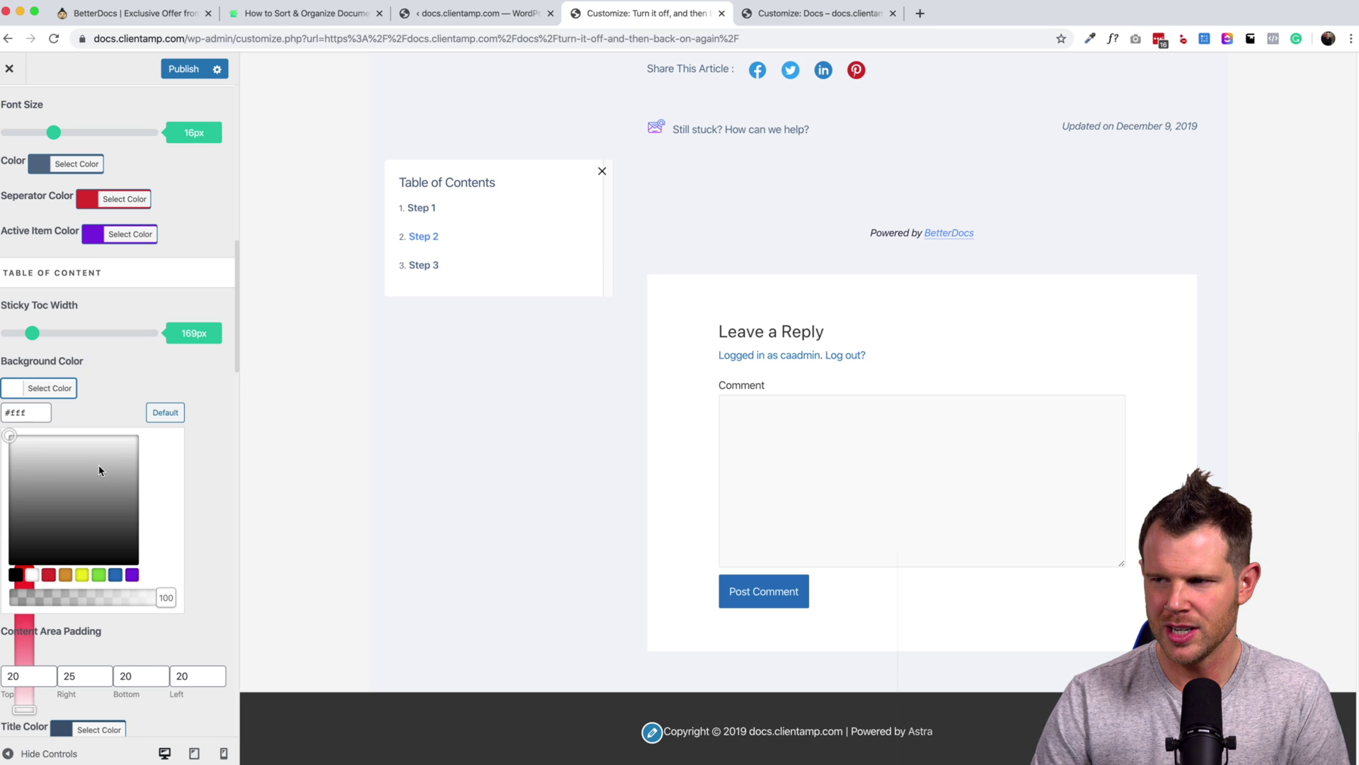
click(89, 467)
mouse_move(90, 468)
mouse_down()
mouse_move(91, 485)
mouse_move(89, 438)
mouse_up()
click(94, 370)
scroll(146, 386, down, 5)
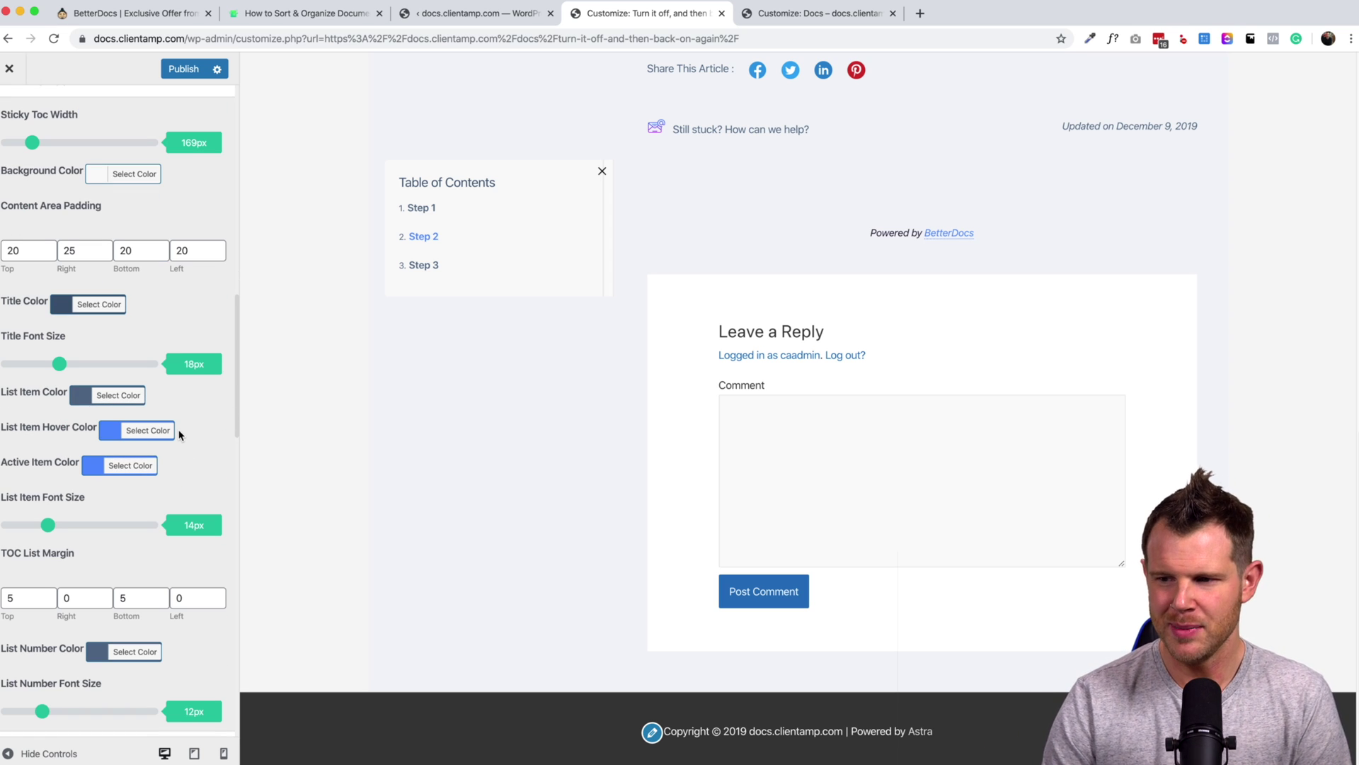
scroll(177, 458, down, 8)
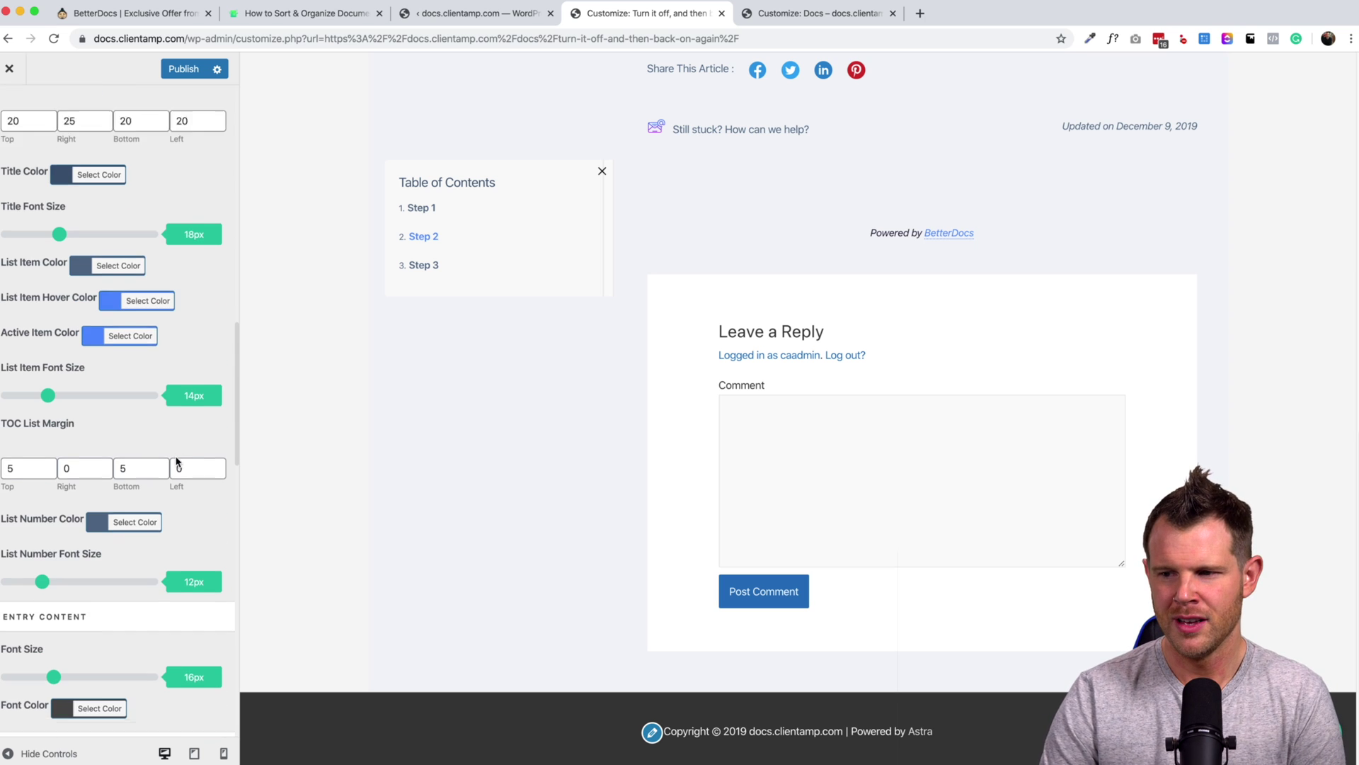
scroll(177, 461, down, 2)
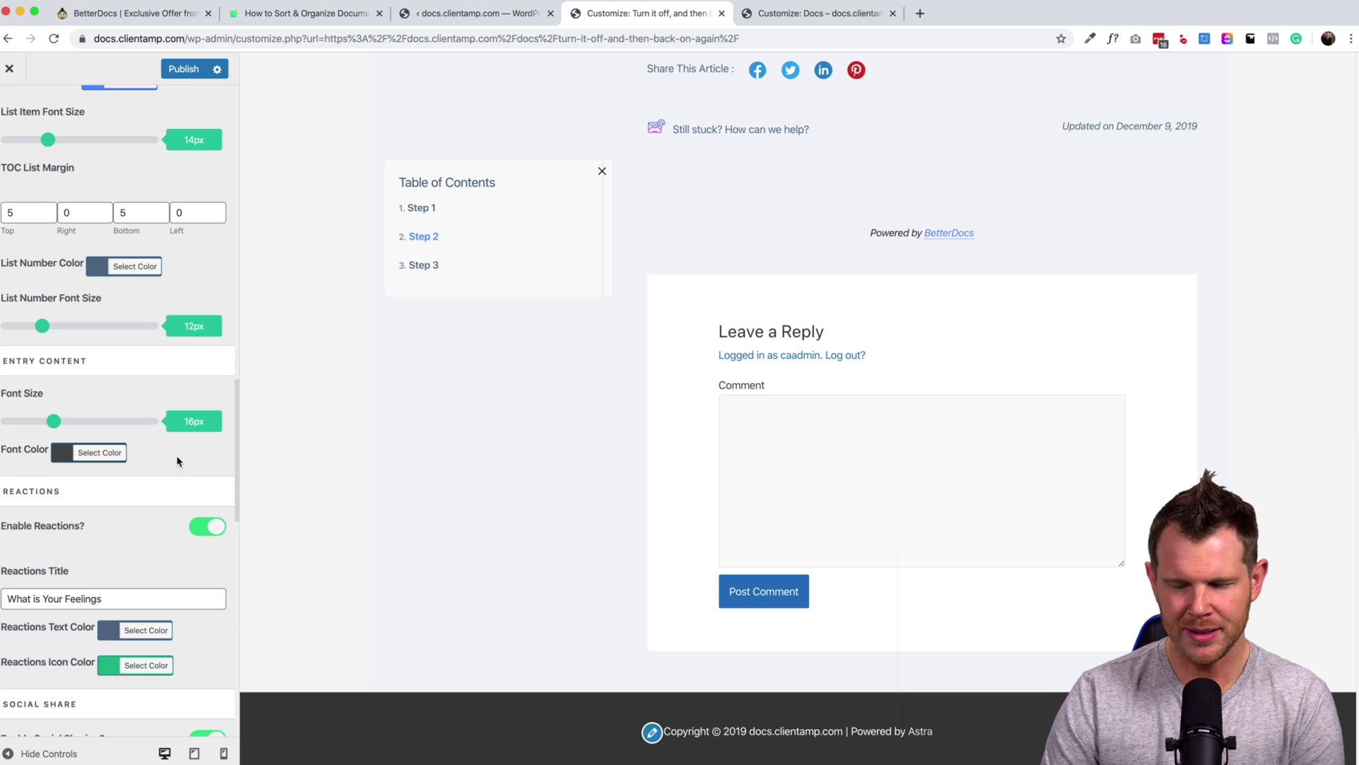
scroll(177, 461, down, 2)
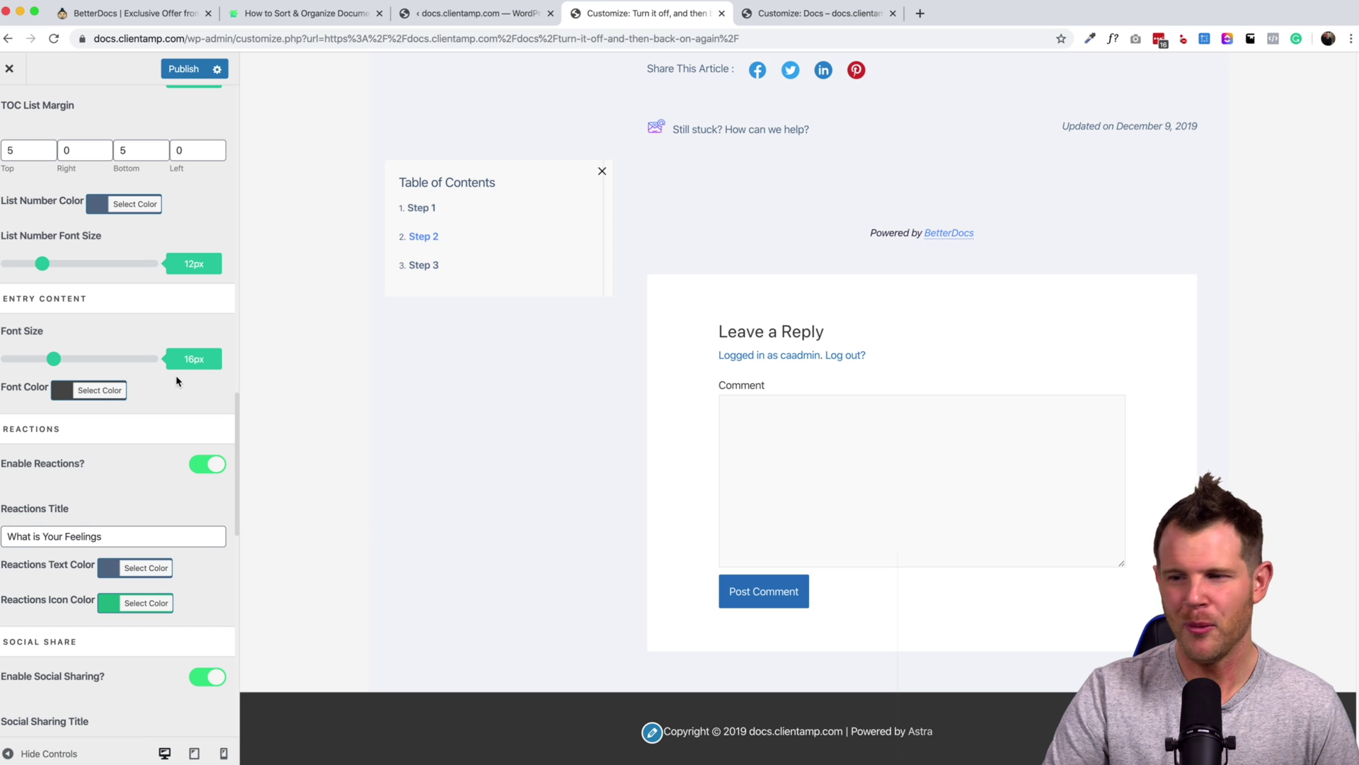
scroll(177, 381, down, 3)
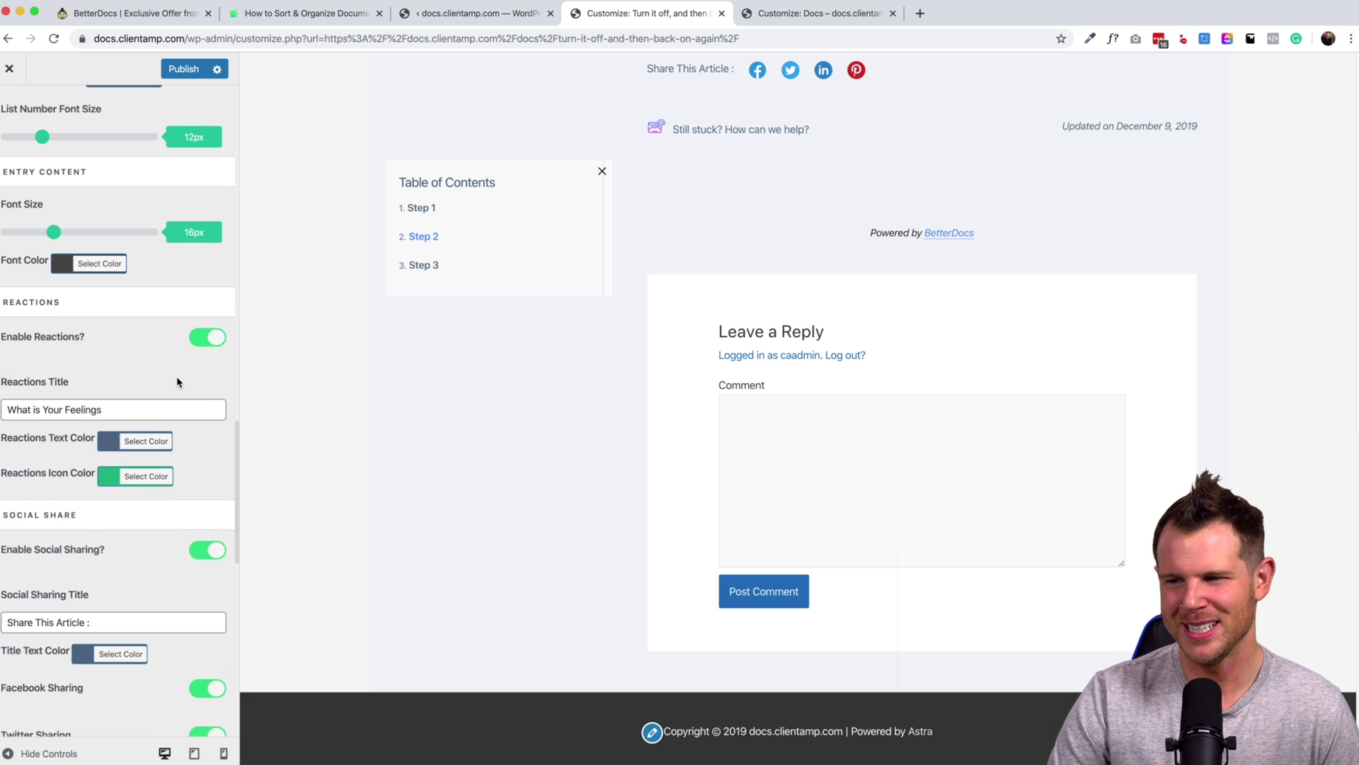
scroll(177, 380, down, 5)
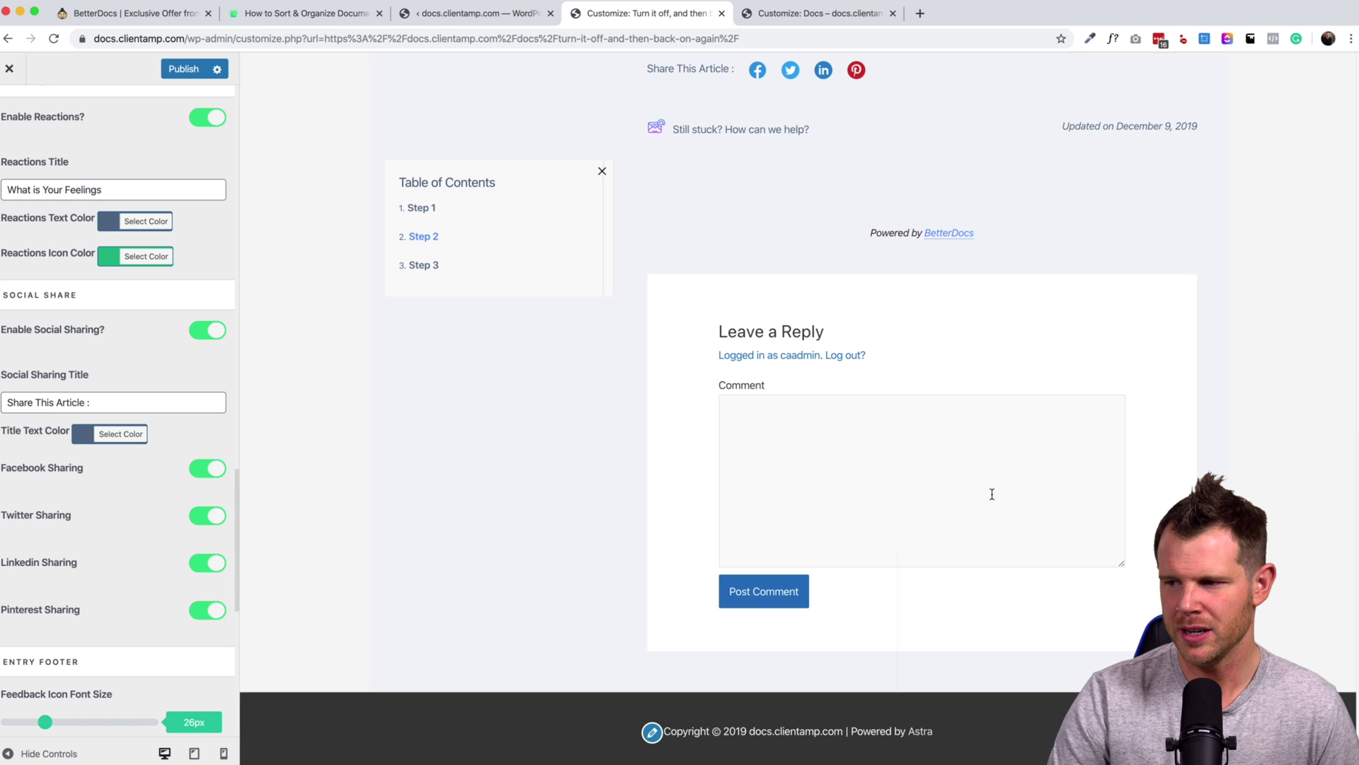
Turn off Pinterest and LinkedIn sharing for articles
scroll(982, 516, down, 3)
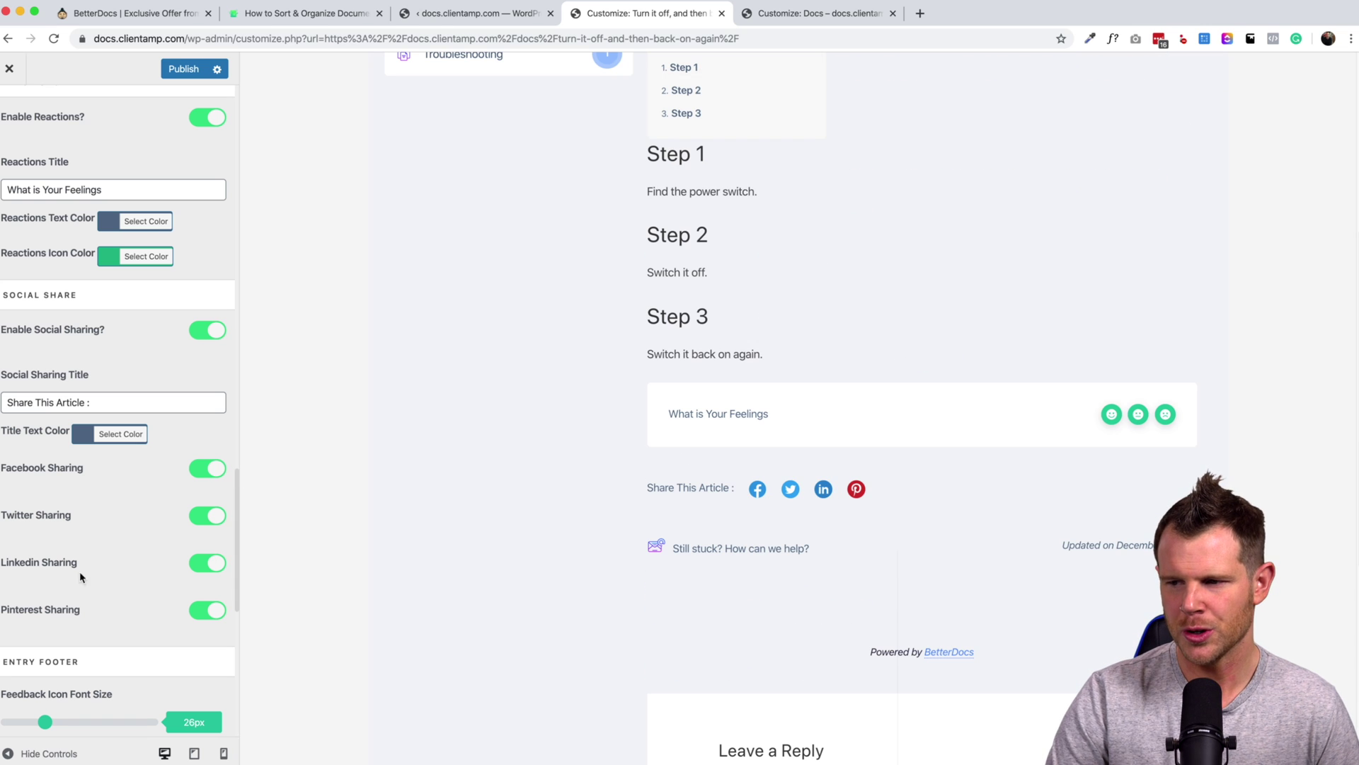
click(212, 609)
click(208, 563)
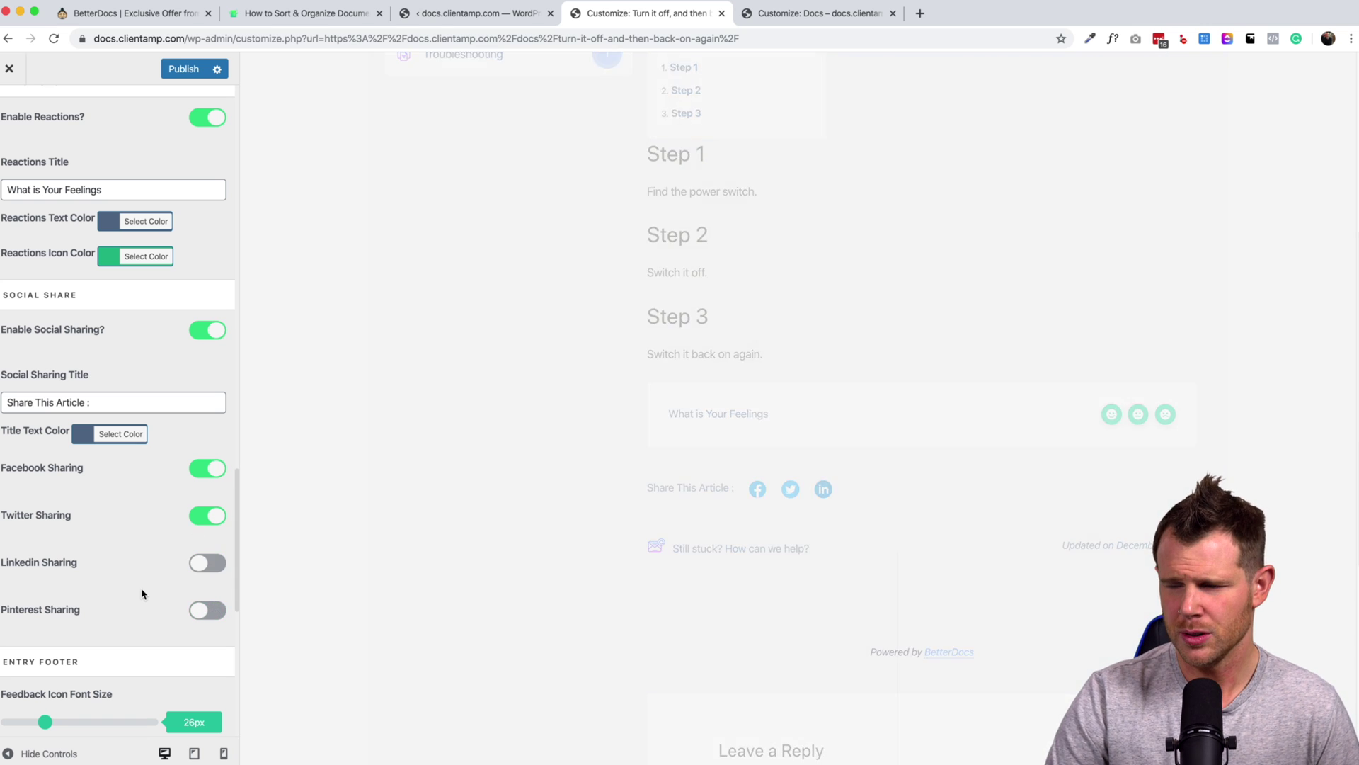
Set the navigation arrow font size to 24px
scroll(134, 584, down, 5)
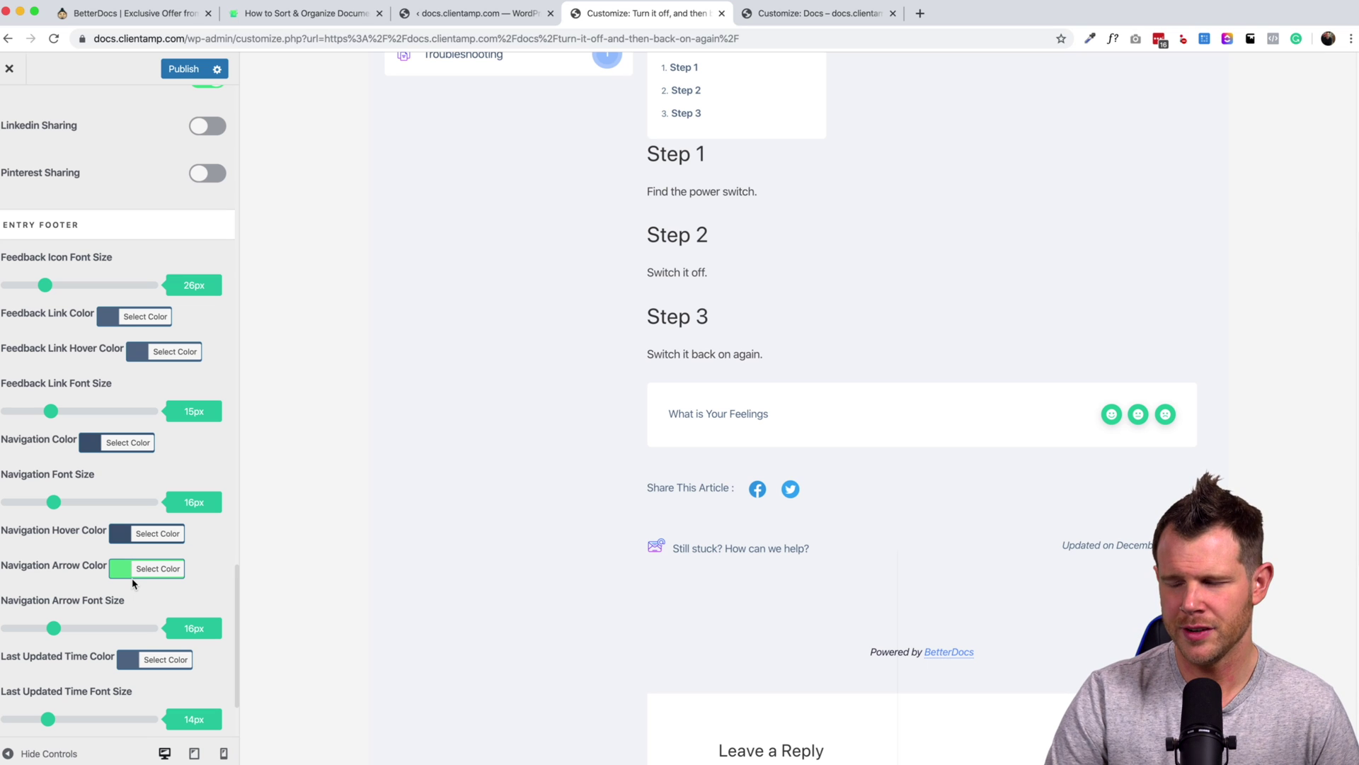
scroll(134, 582, down, 1)
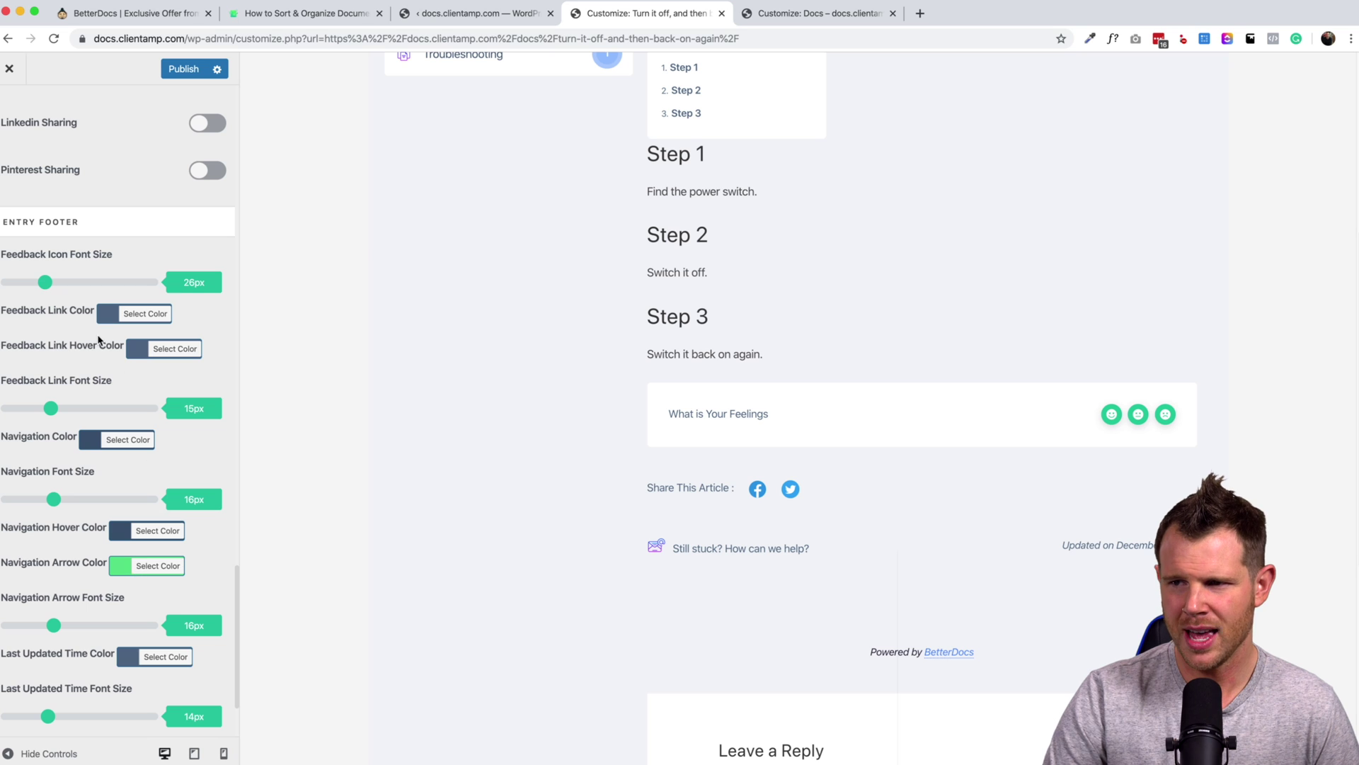
scroll(100, 340, down, 3)
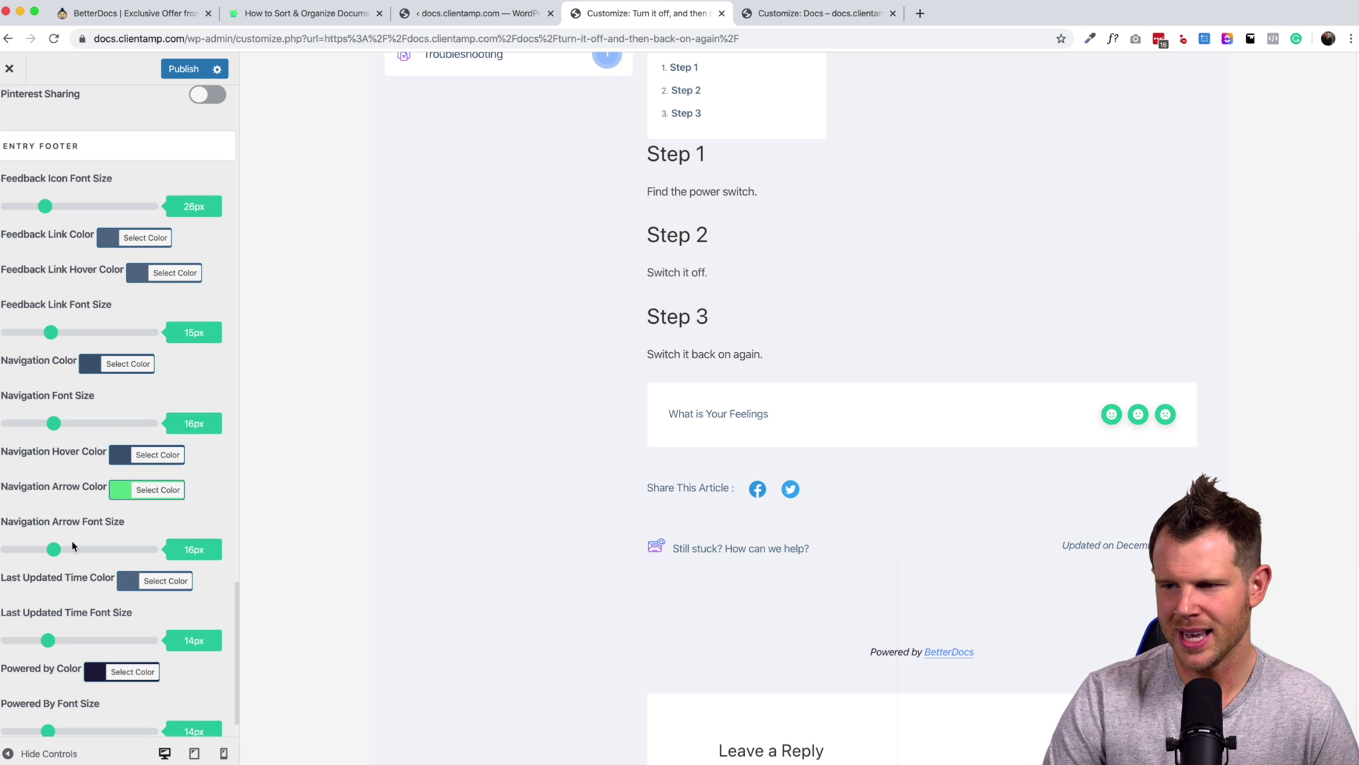
drag(60, 553, 78, 553)
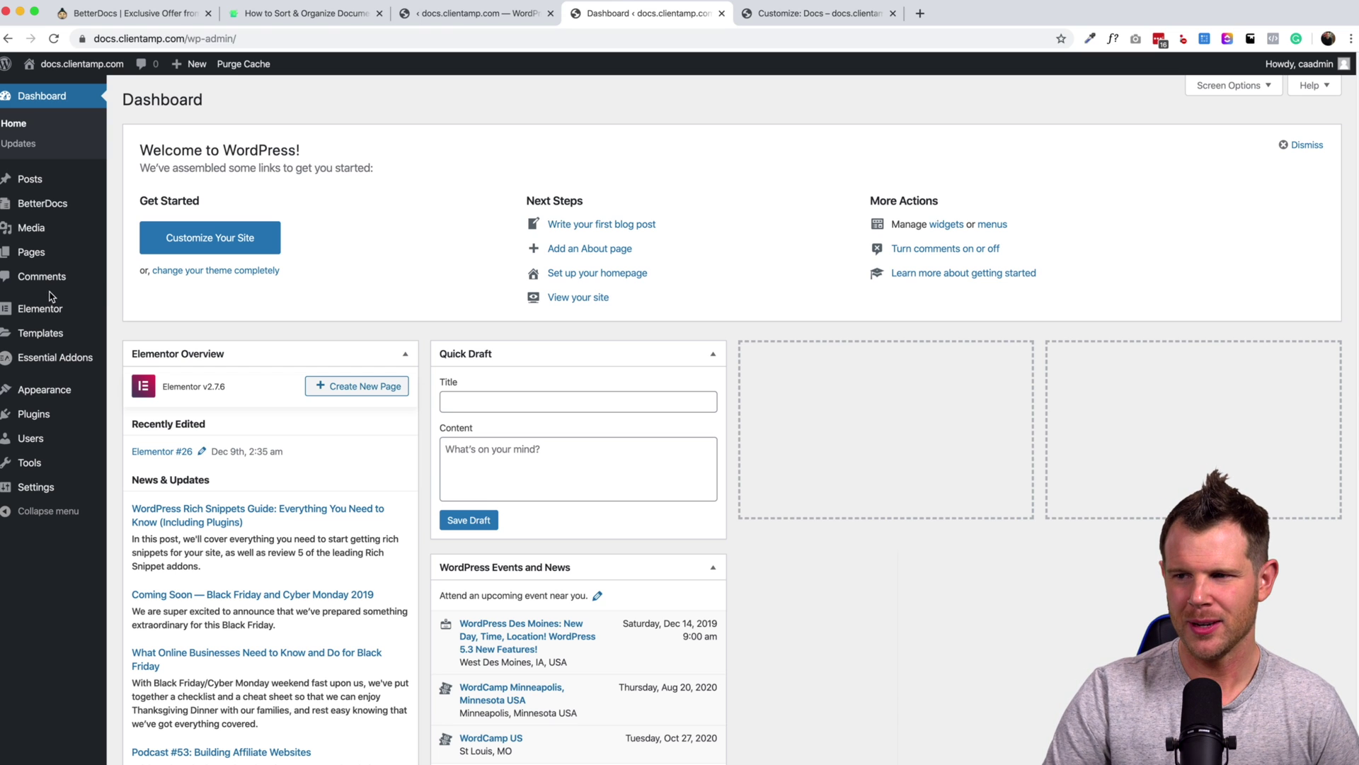
Open BetterDocs Settings, leave Analytics From on Everyone, and show the Layout options
mouse_move(67, 204)
click(133, 286)
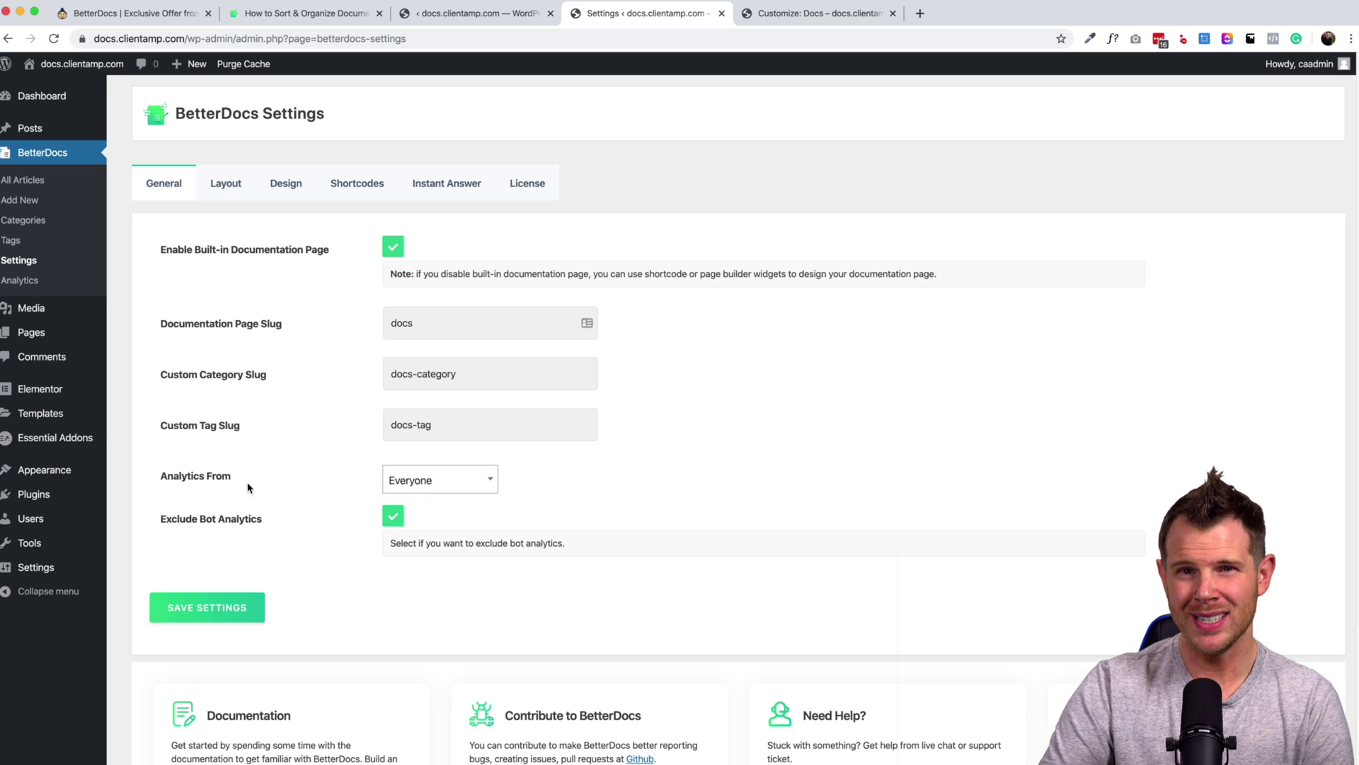
click(425, 489)
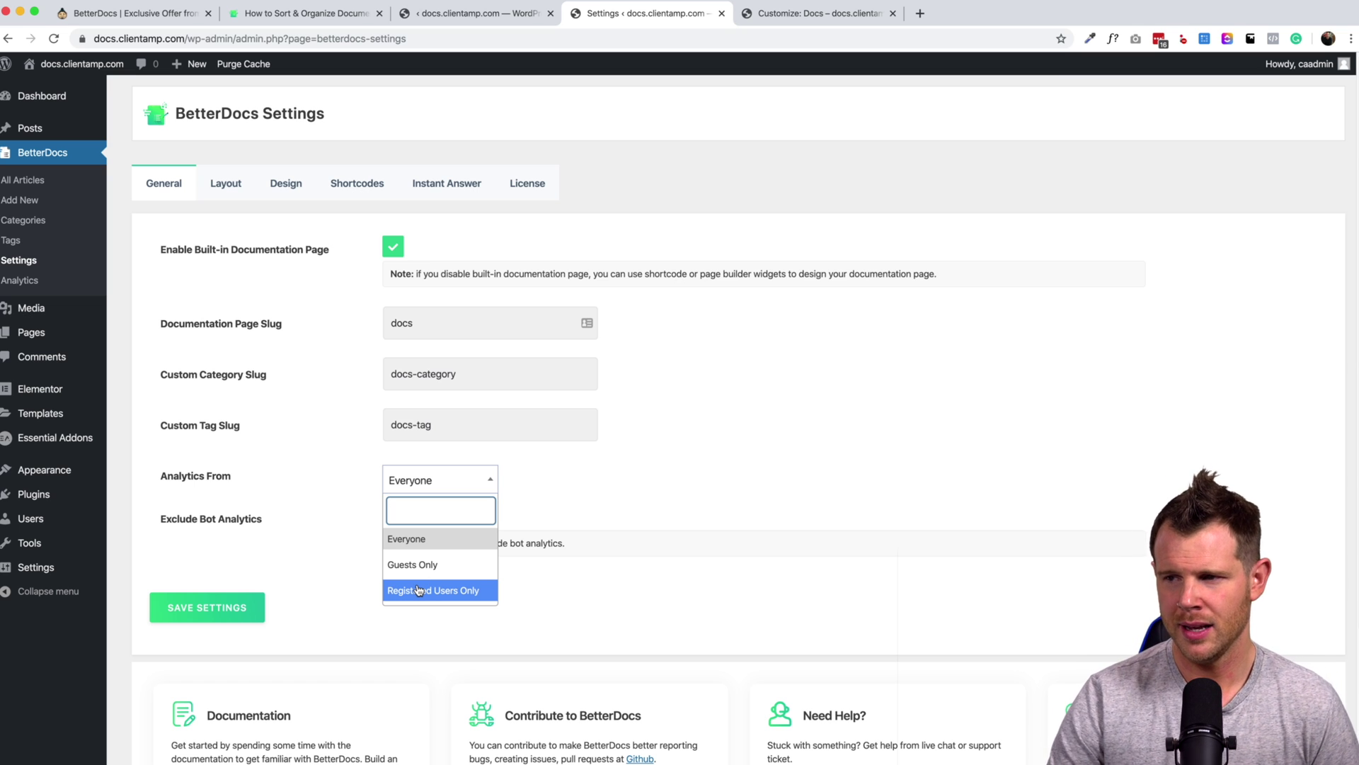
click(217, 230)
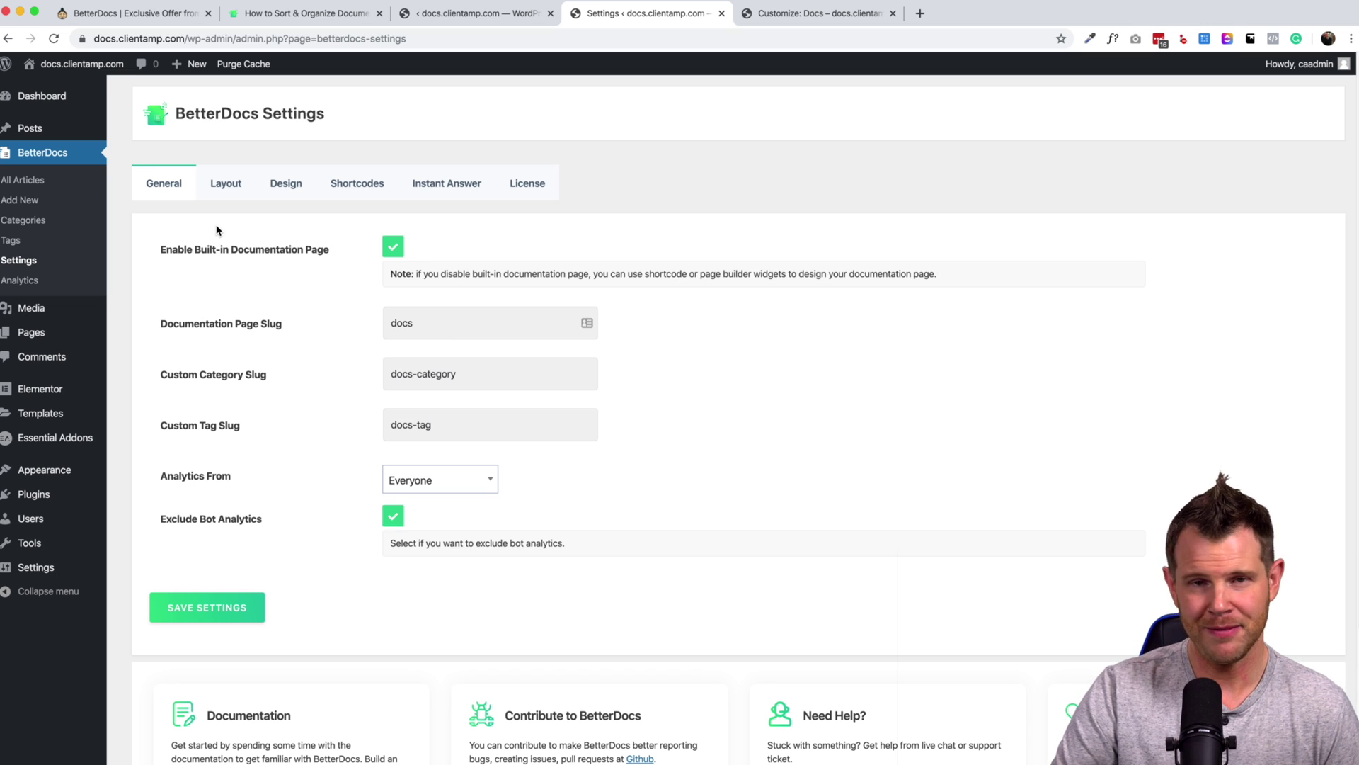
click(218, 184)
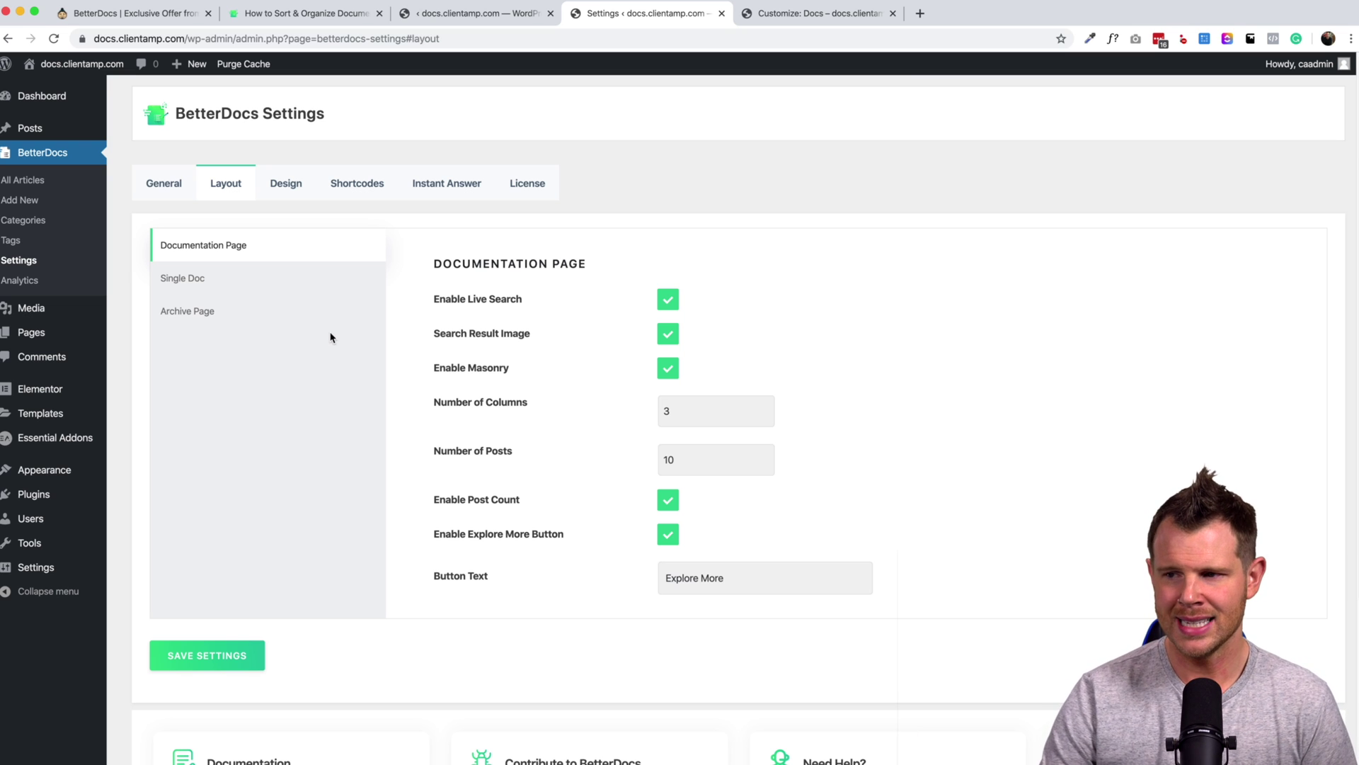
In the Single Doc layout settings, toggle Sticky TOC off and back on
click(200, 278)
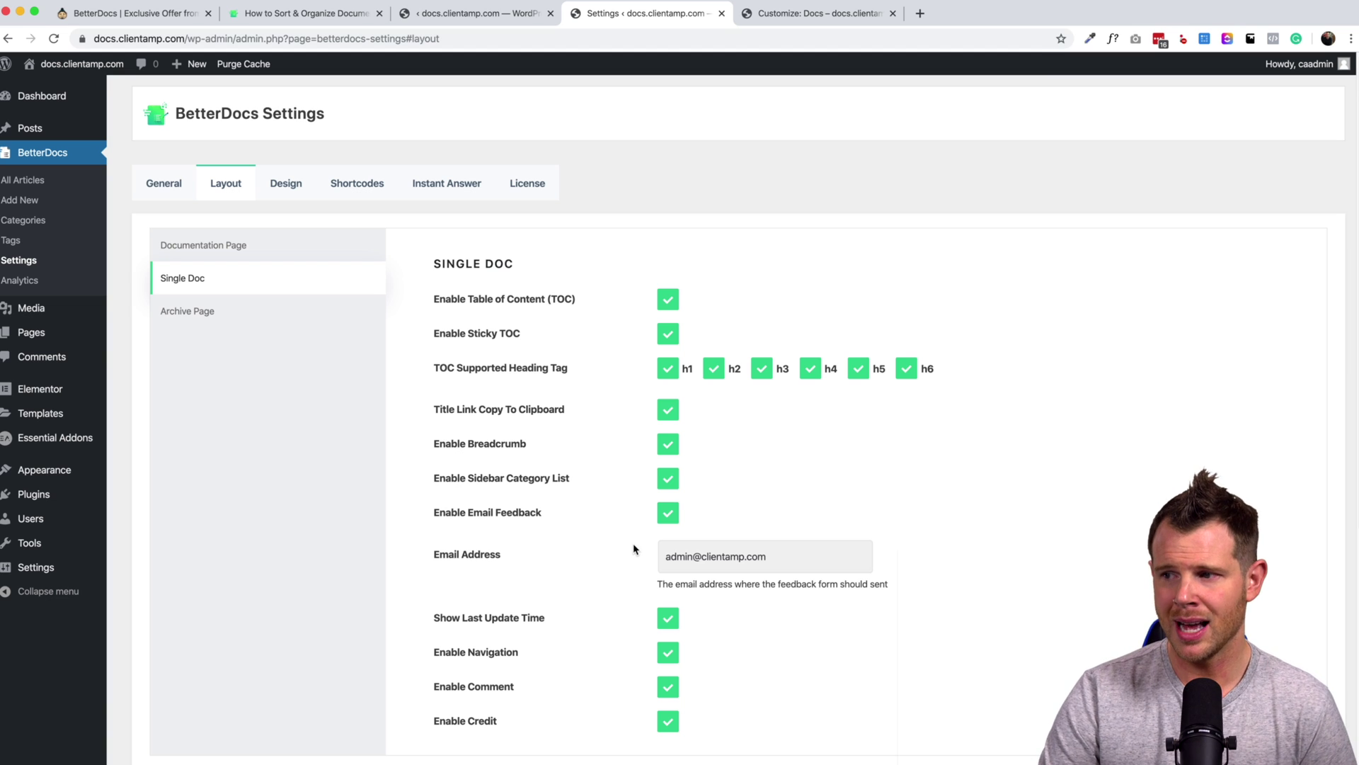
click(666, 333)
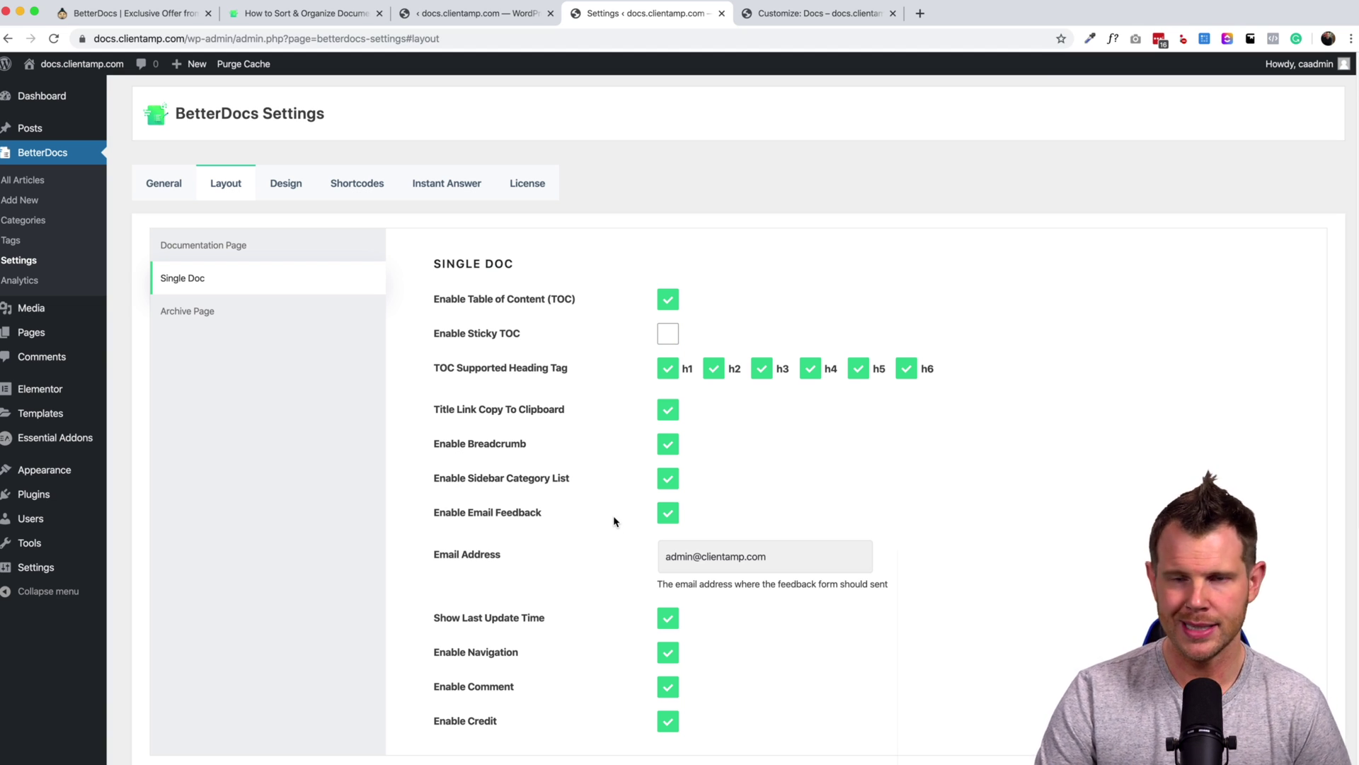
click(675, 337)
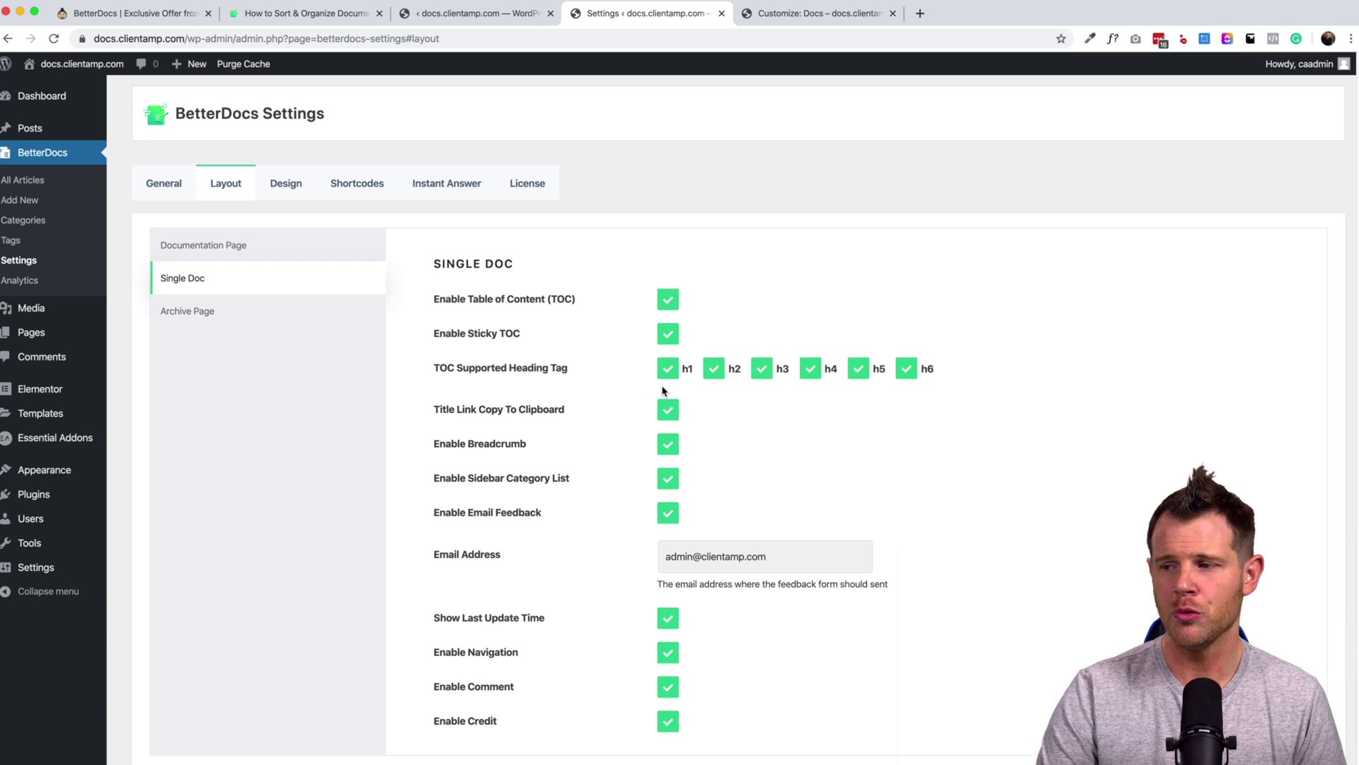
Limit the TOC supported heading tags to h1 through h3, unchecking h4–h6
click(764, 371)
click(811, 371)
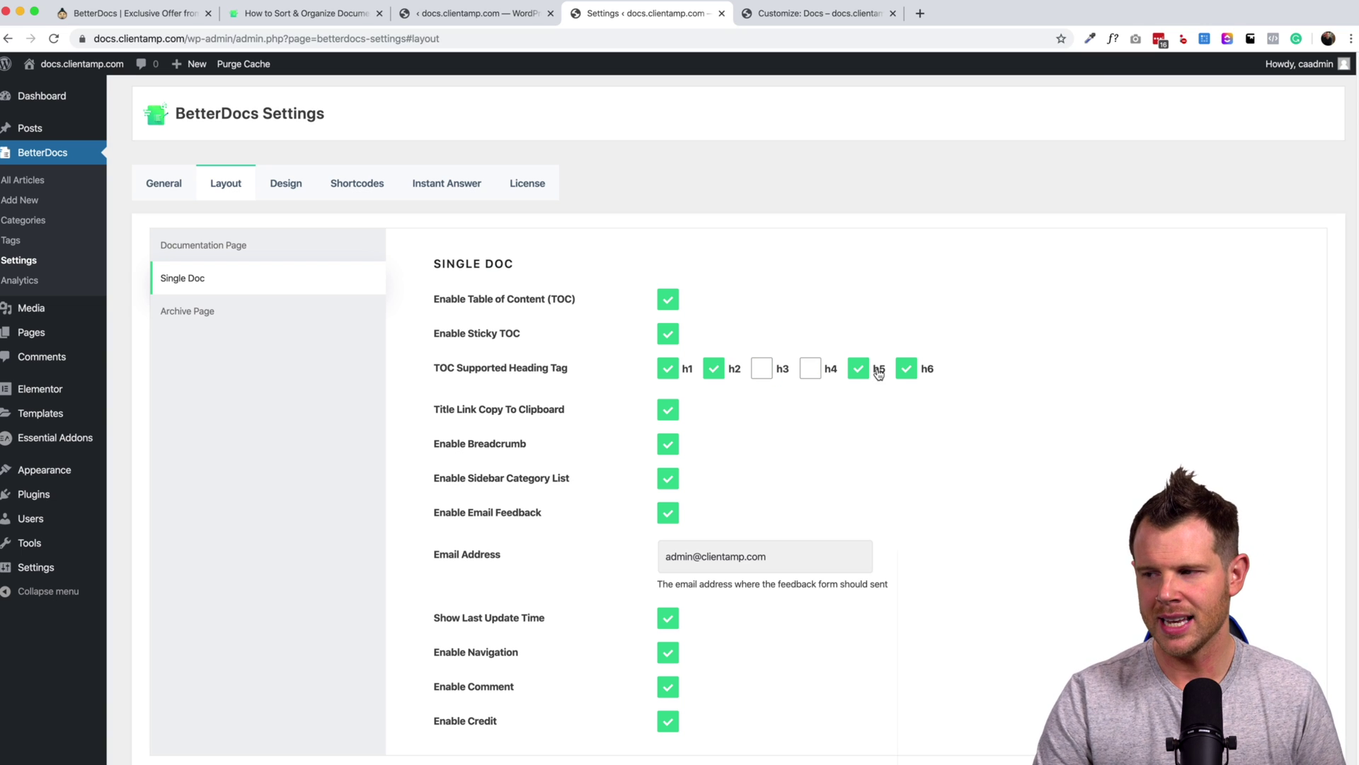
click(858, 369)
click(907, 369)
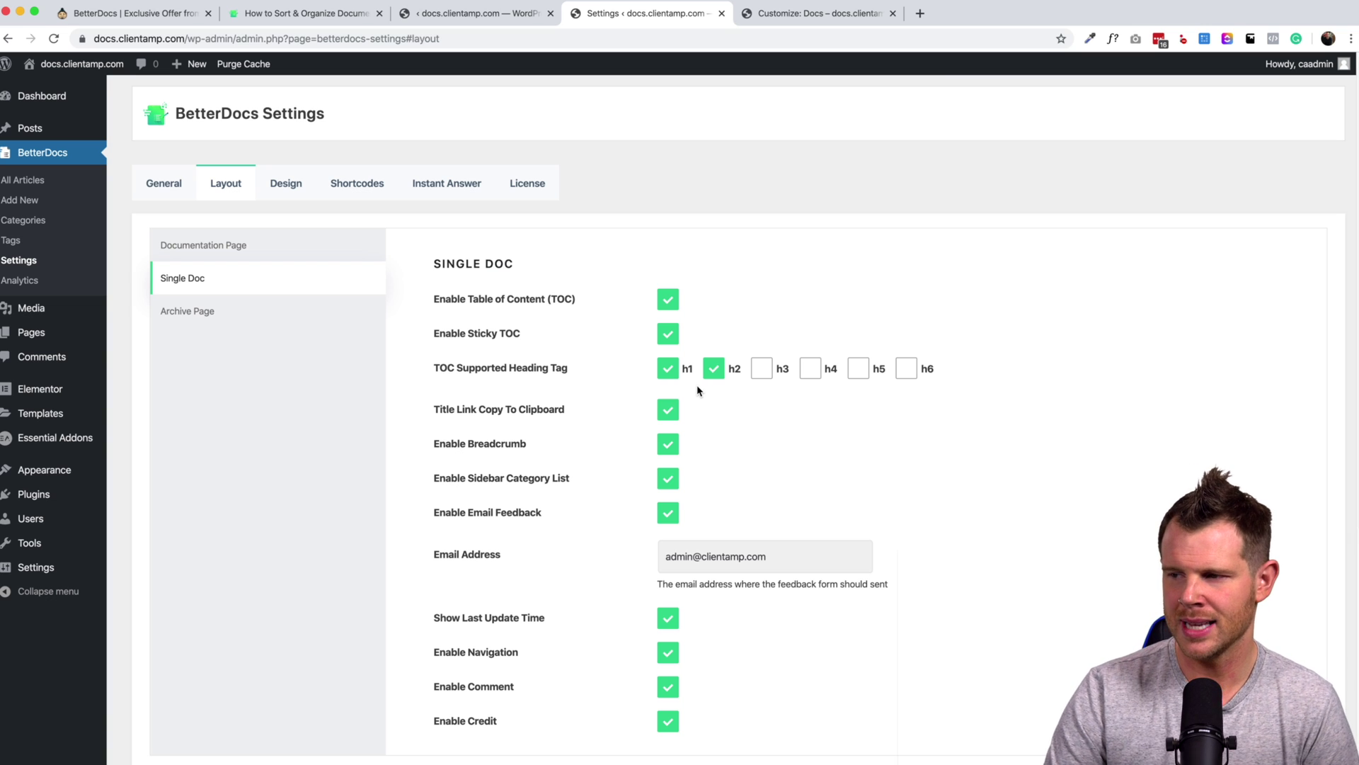
click(763, 371)
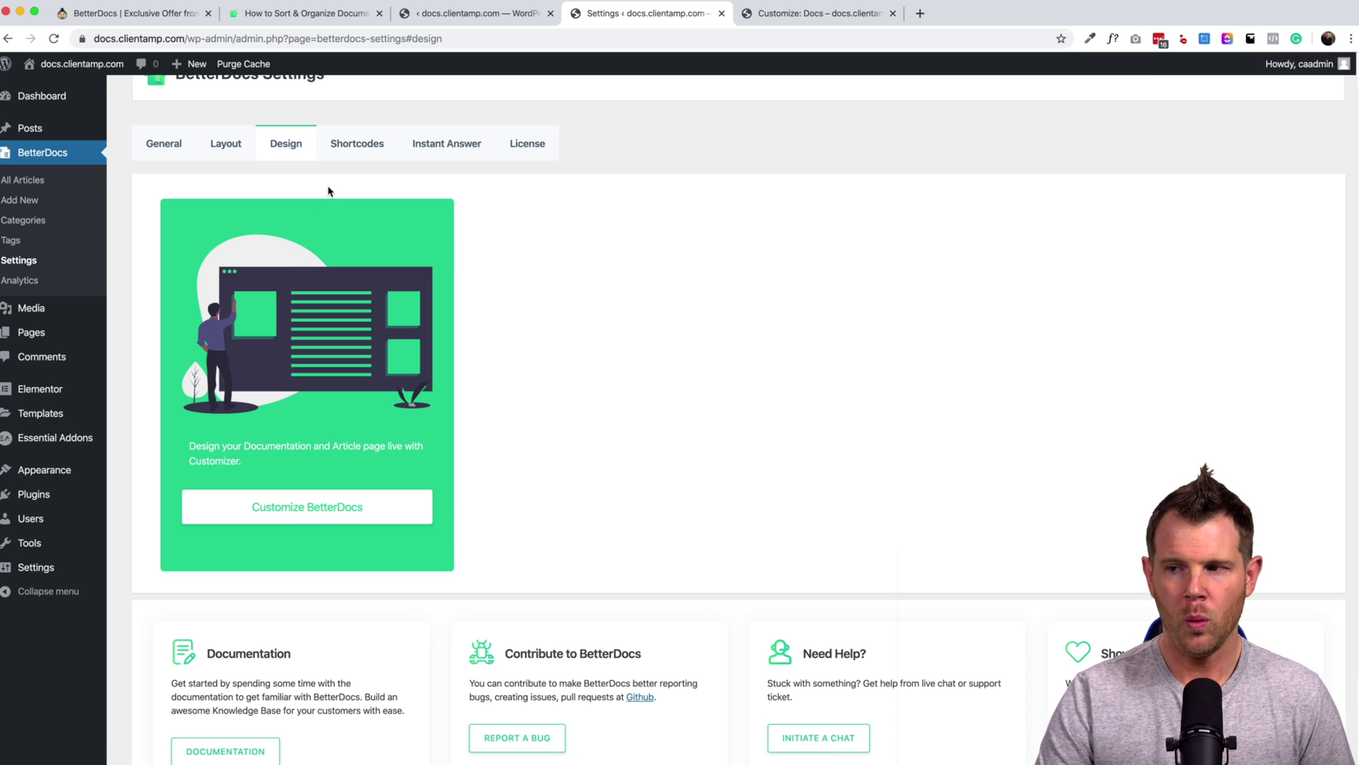
Show the BetterDocs shortcodes for category grid, category box, search form and feedback form
click(348, 156)
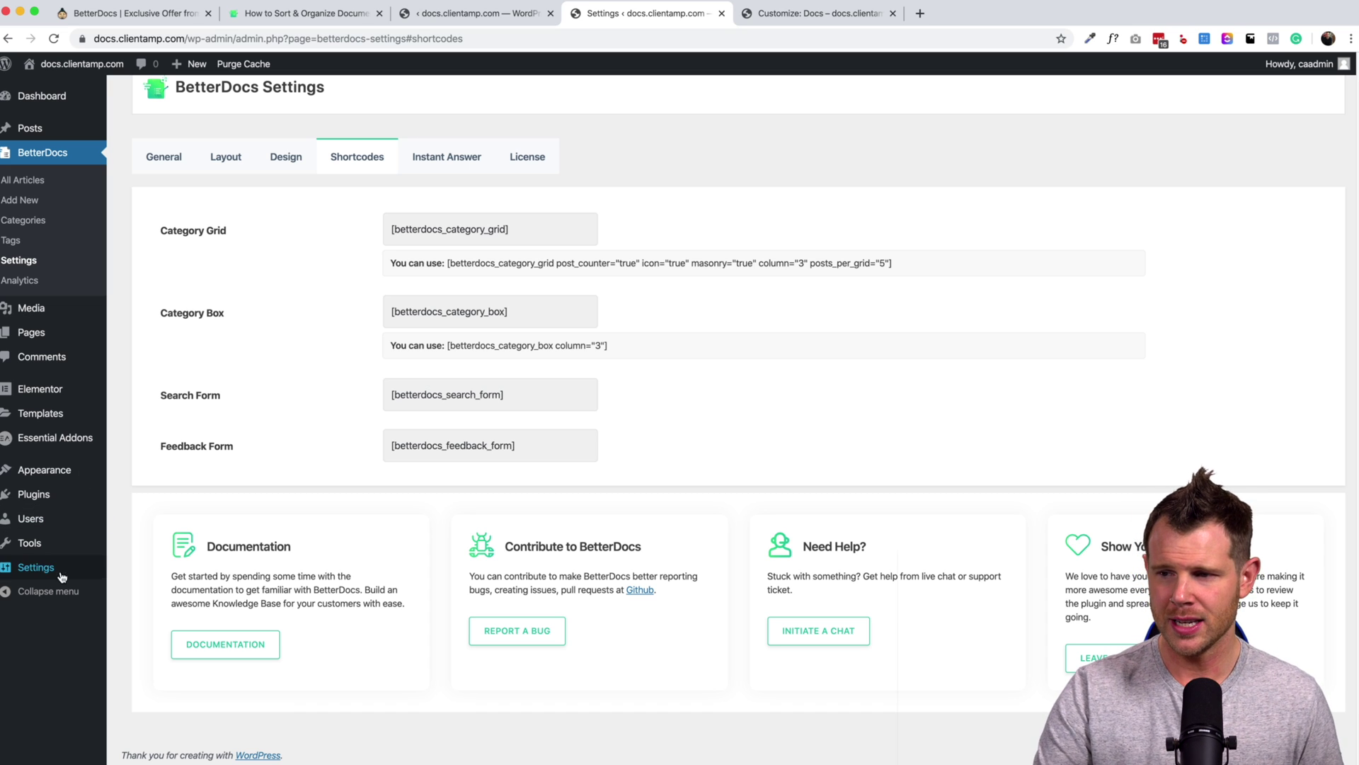
In Essential Addons Elements, confirm BetterDocs Category Grid, Category Box and Search Form are switched on
click(57, 438)
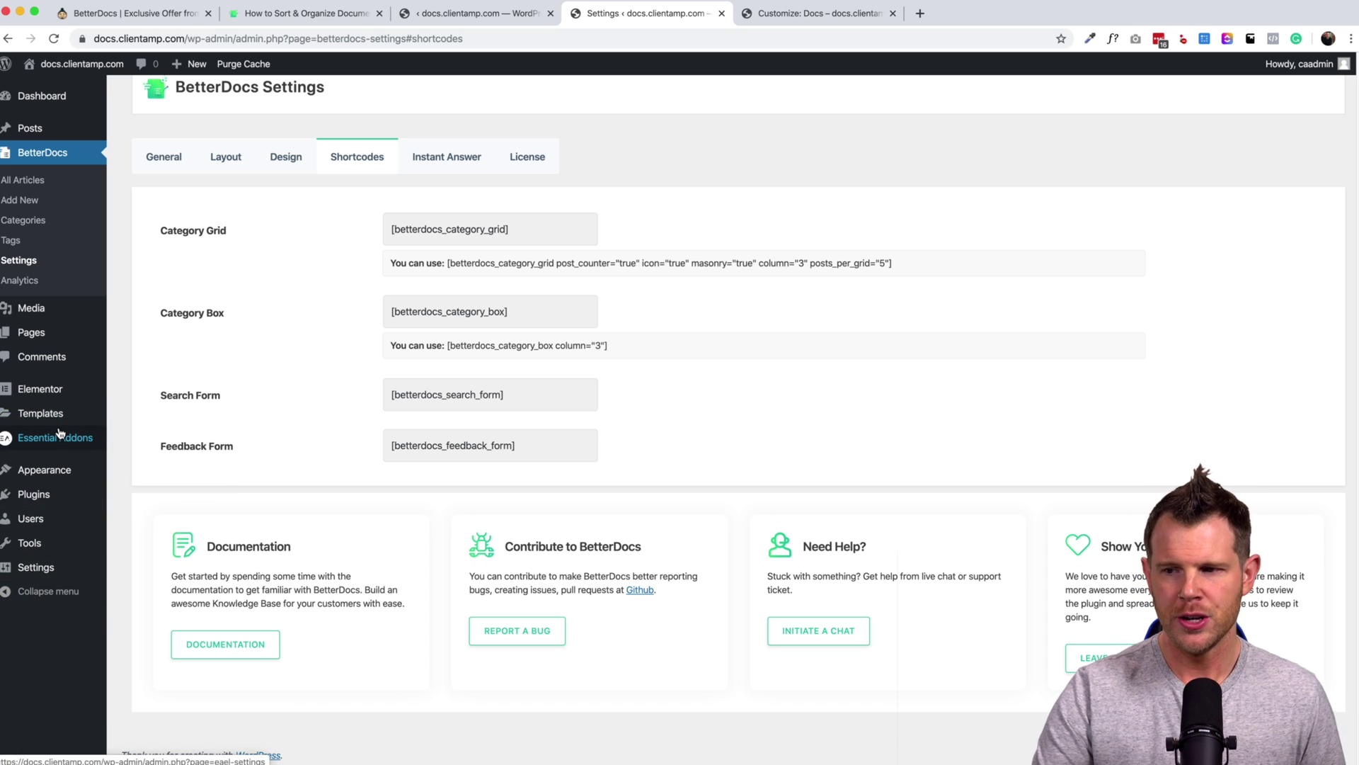
mouse_move(100, 425)
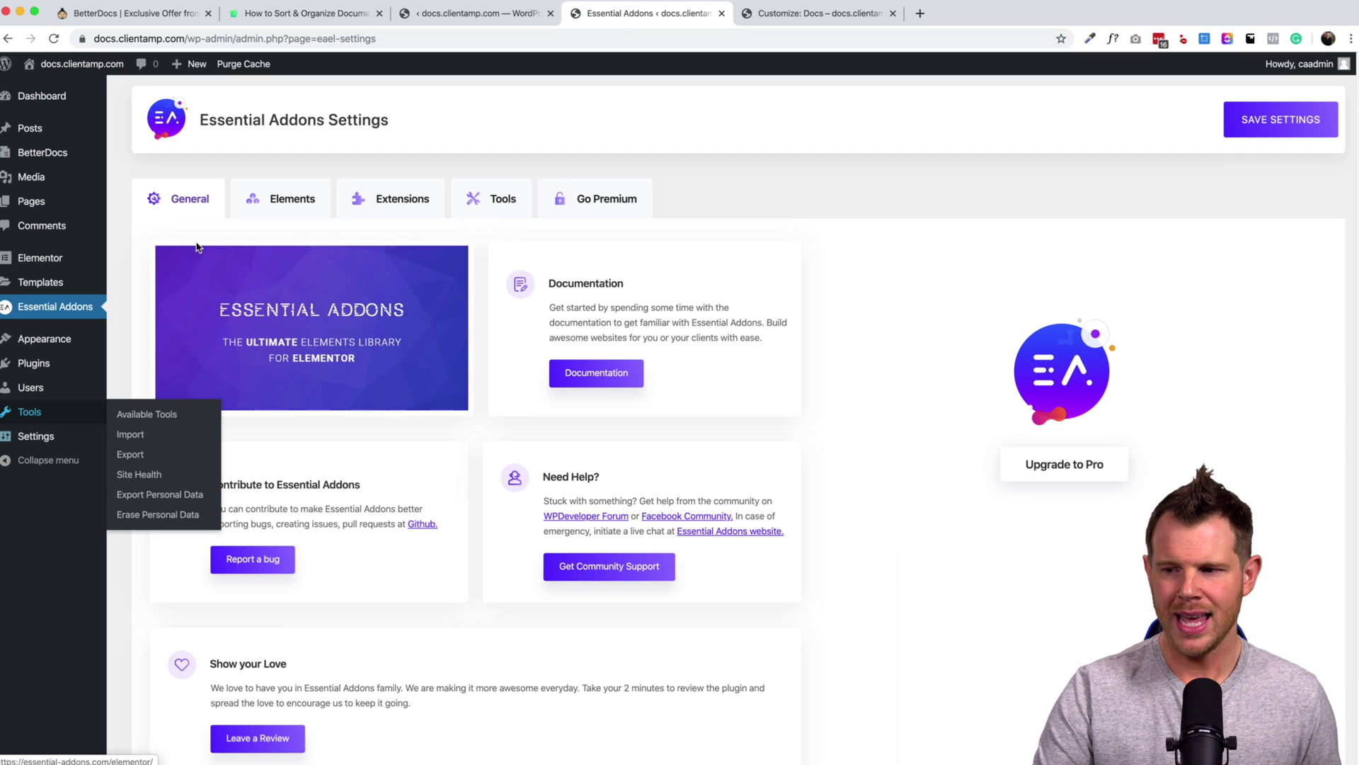
click(292, 198)
scroll(469, 597, down, 3)
scroll(469, 596, down, 15)
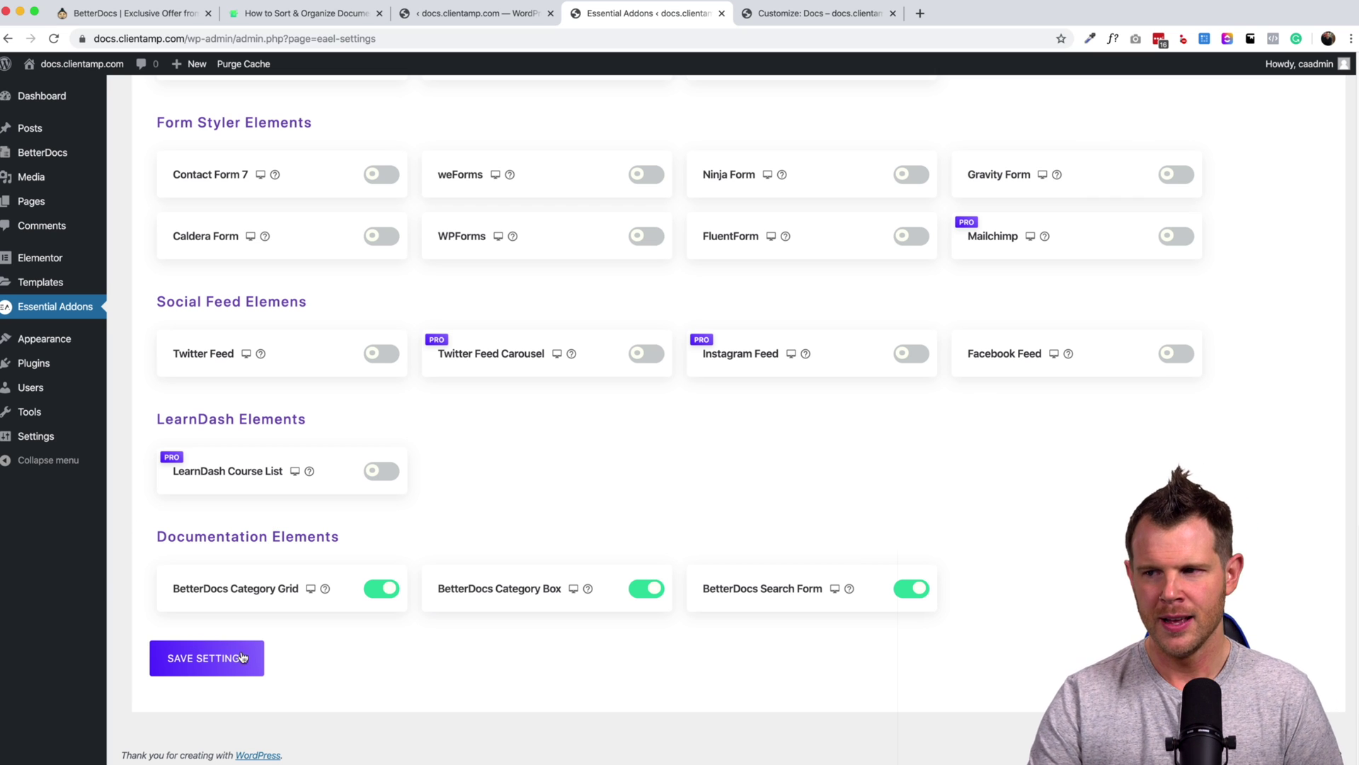
scroll(559, 590, up, 1)
scroll(563, 575, up, 15)
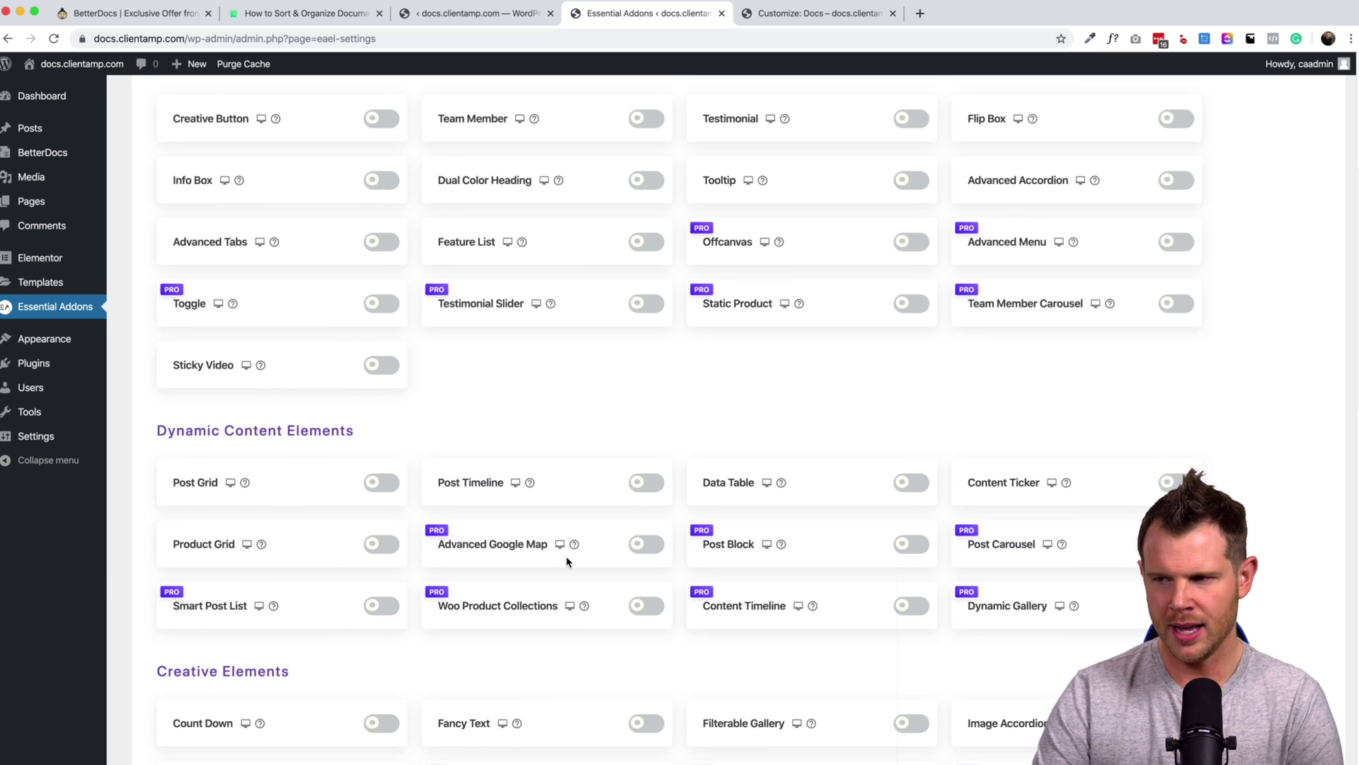
scroll(567, 561, up, 5)
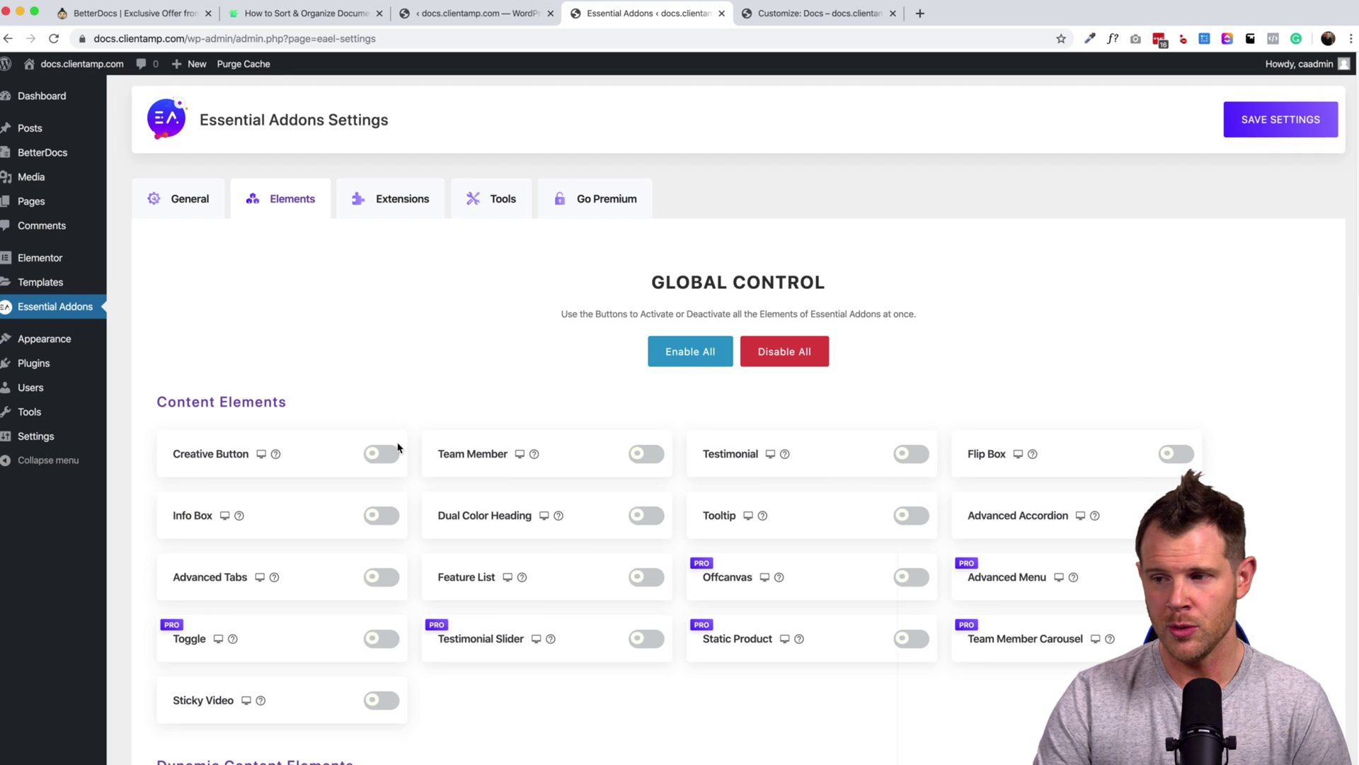
scroll(448, 499, down, 5)
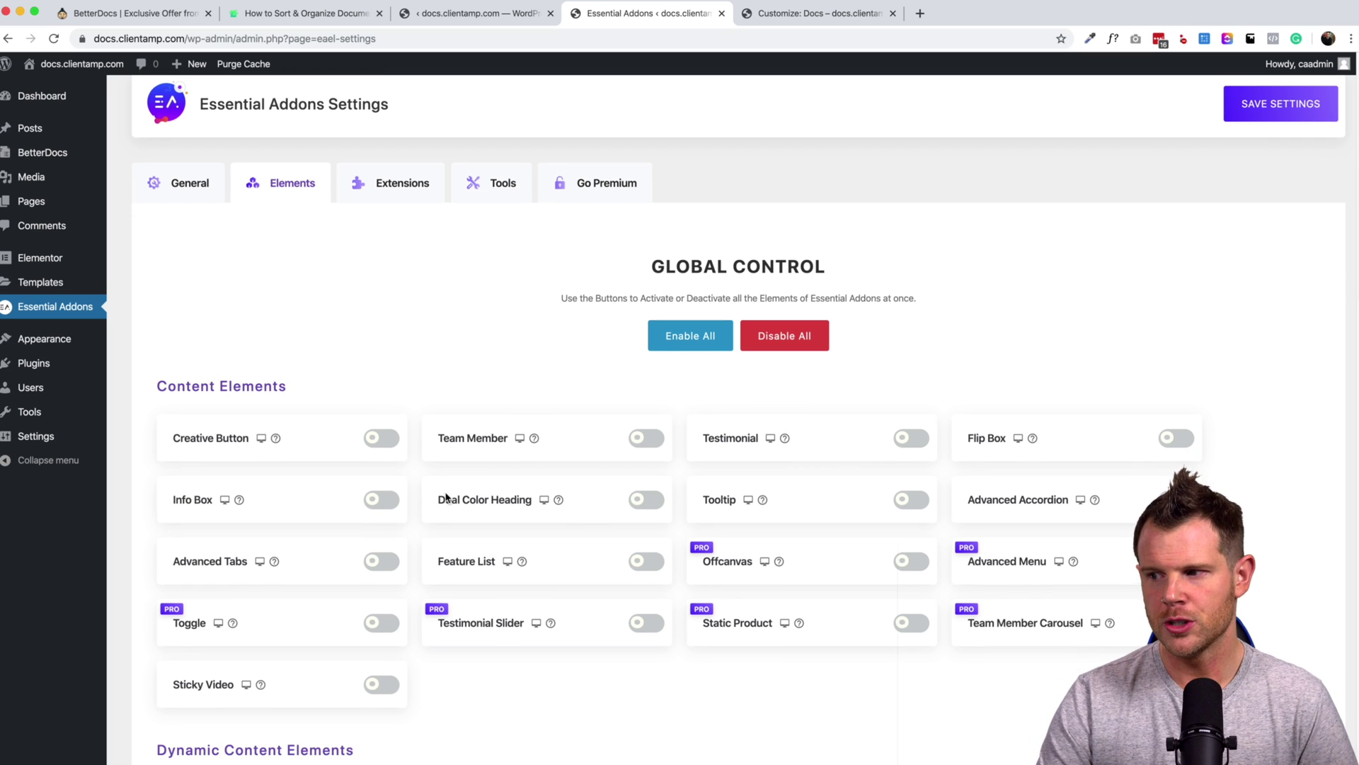
scroll(836, 560, down, 4)
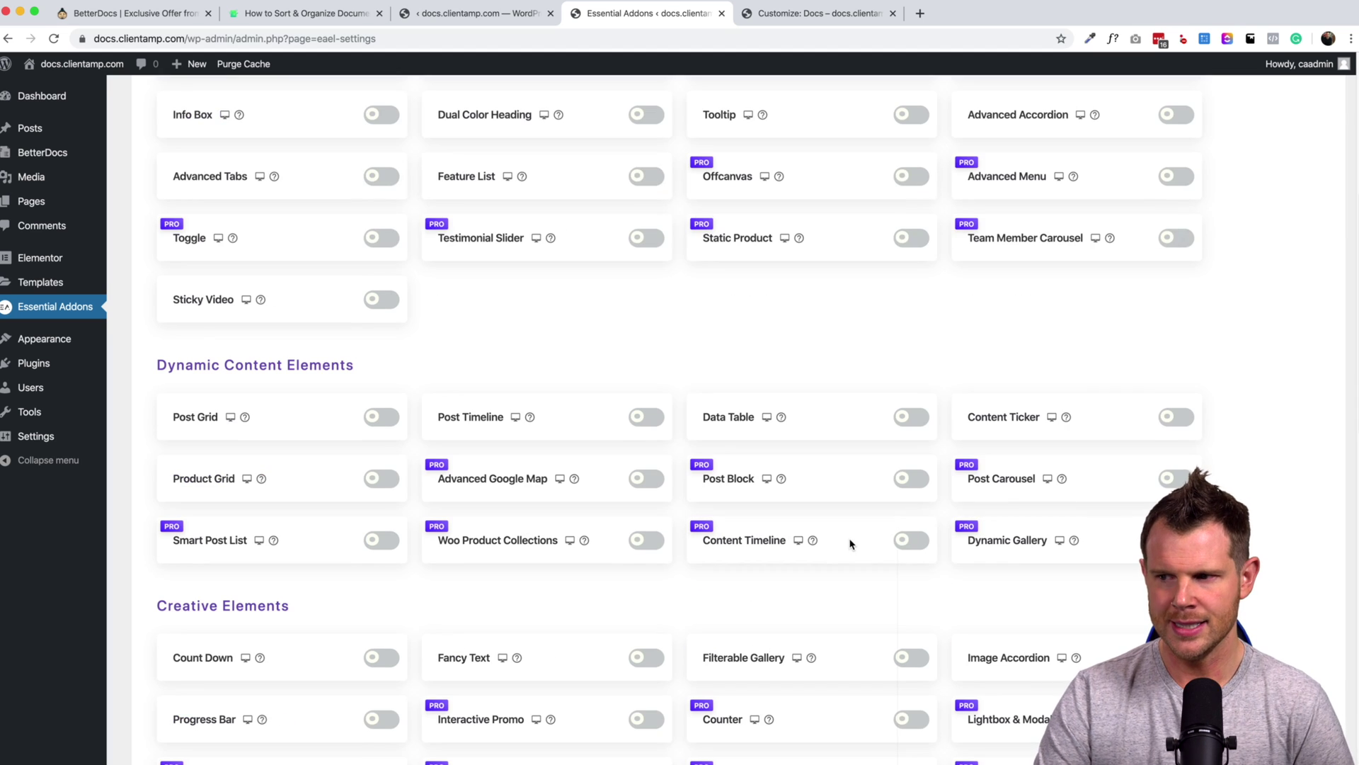
scroll(851, 544, down, 10)
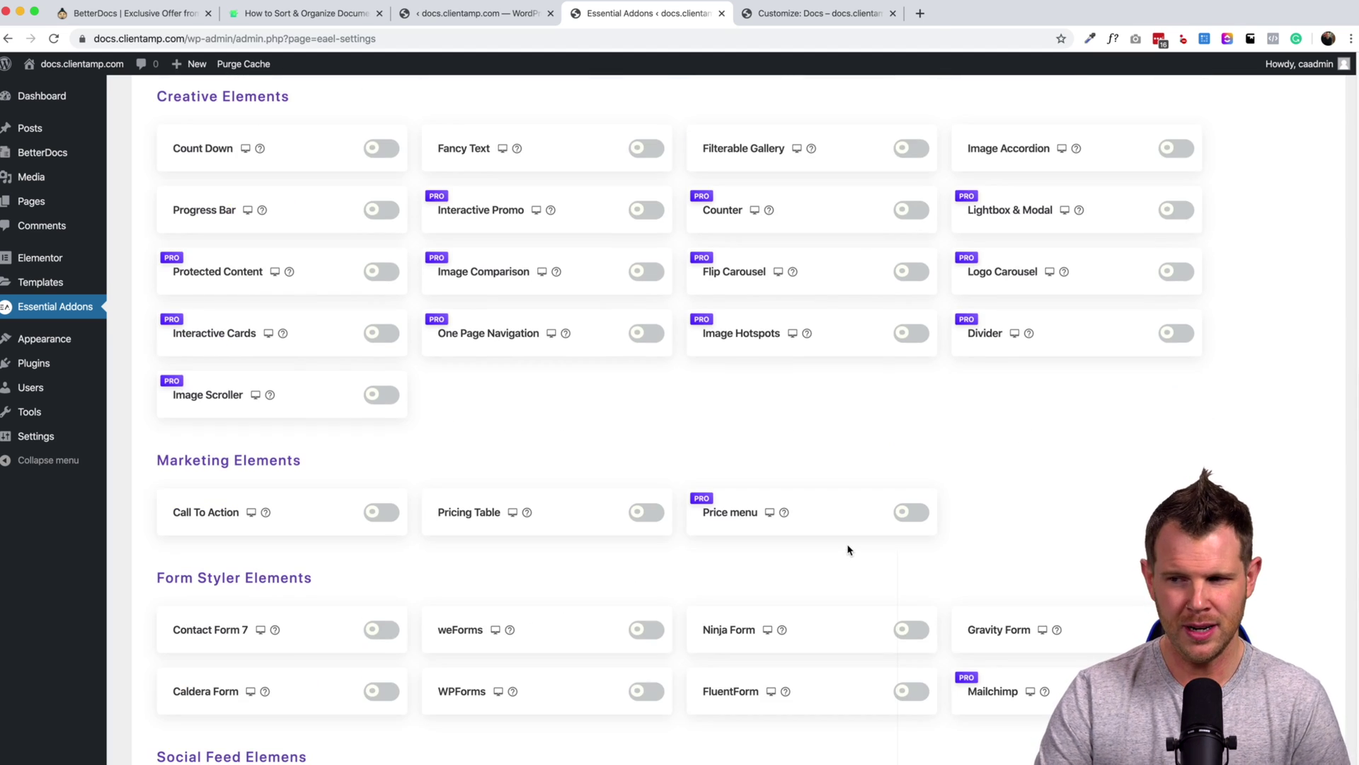
scroll(848, 550, down, 4)
scroll(849, 550, down, 2)
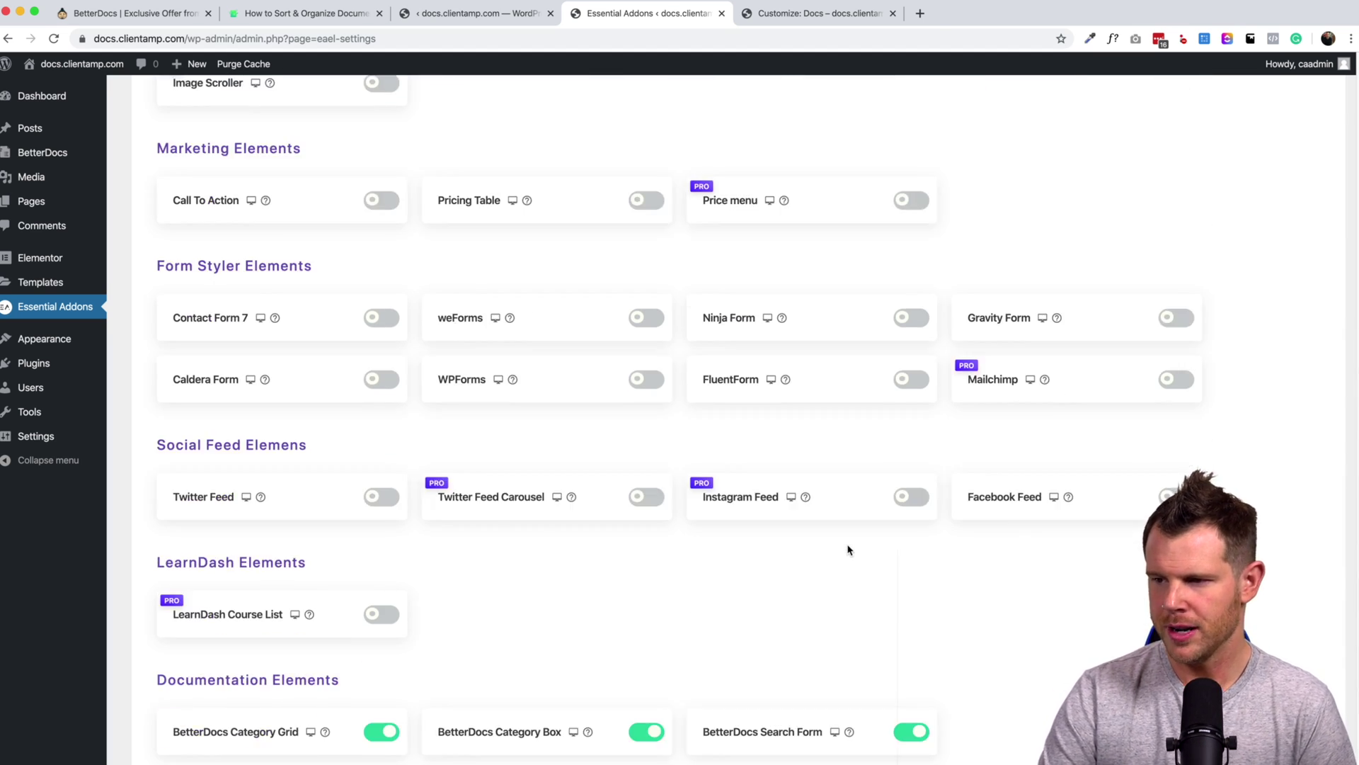
scroll(849, 550, down, 2)
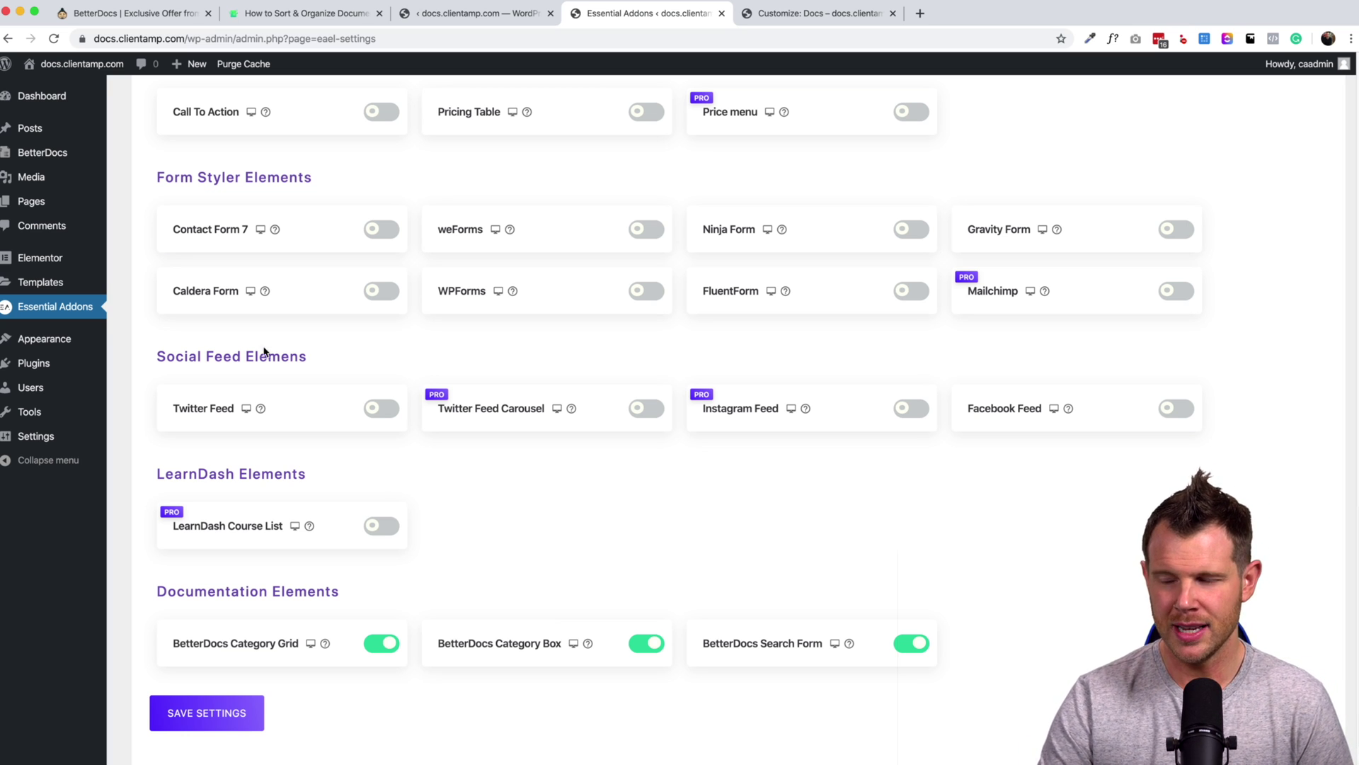
Search the BetterDocs documentation site for 'elementor'
click(43, 152)
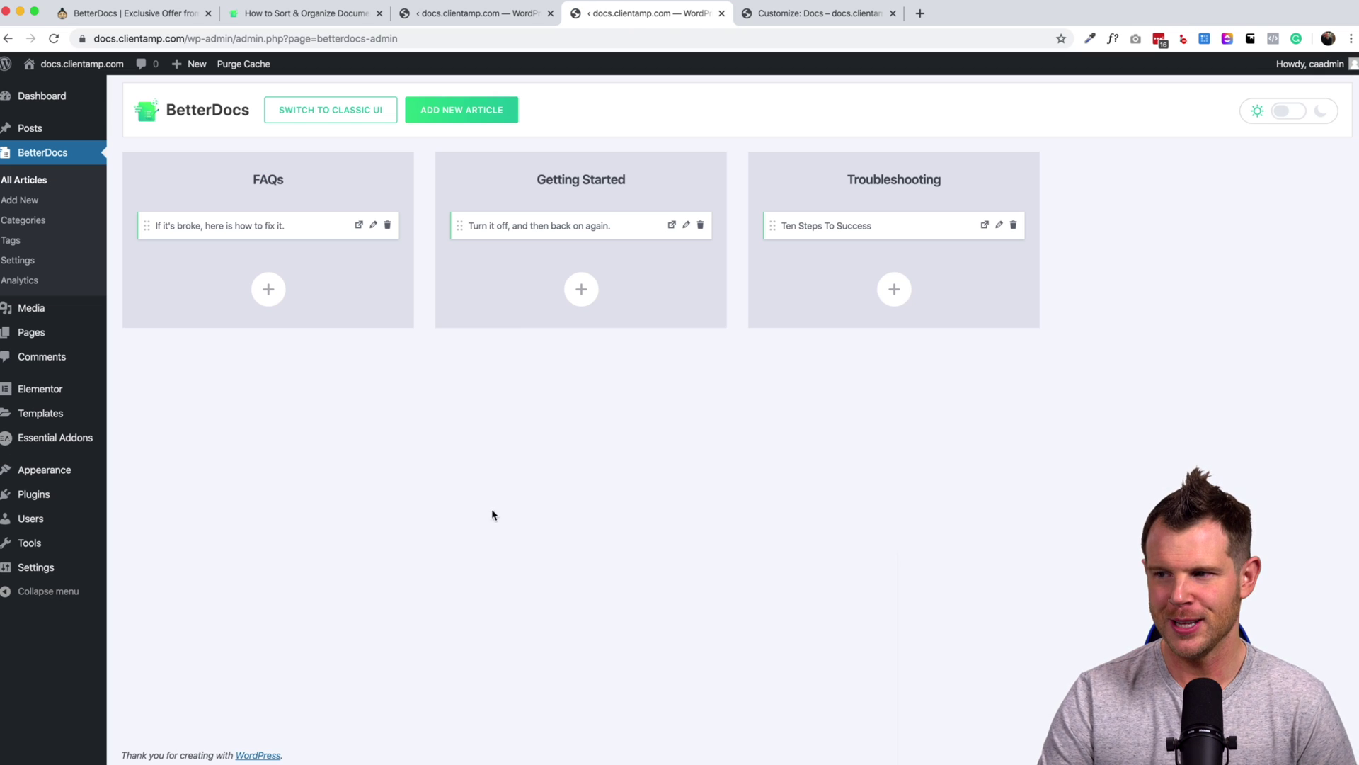
click(259, 15)
click(541, 201)
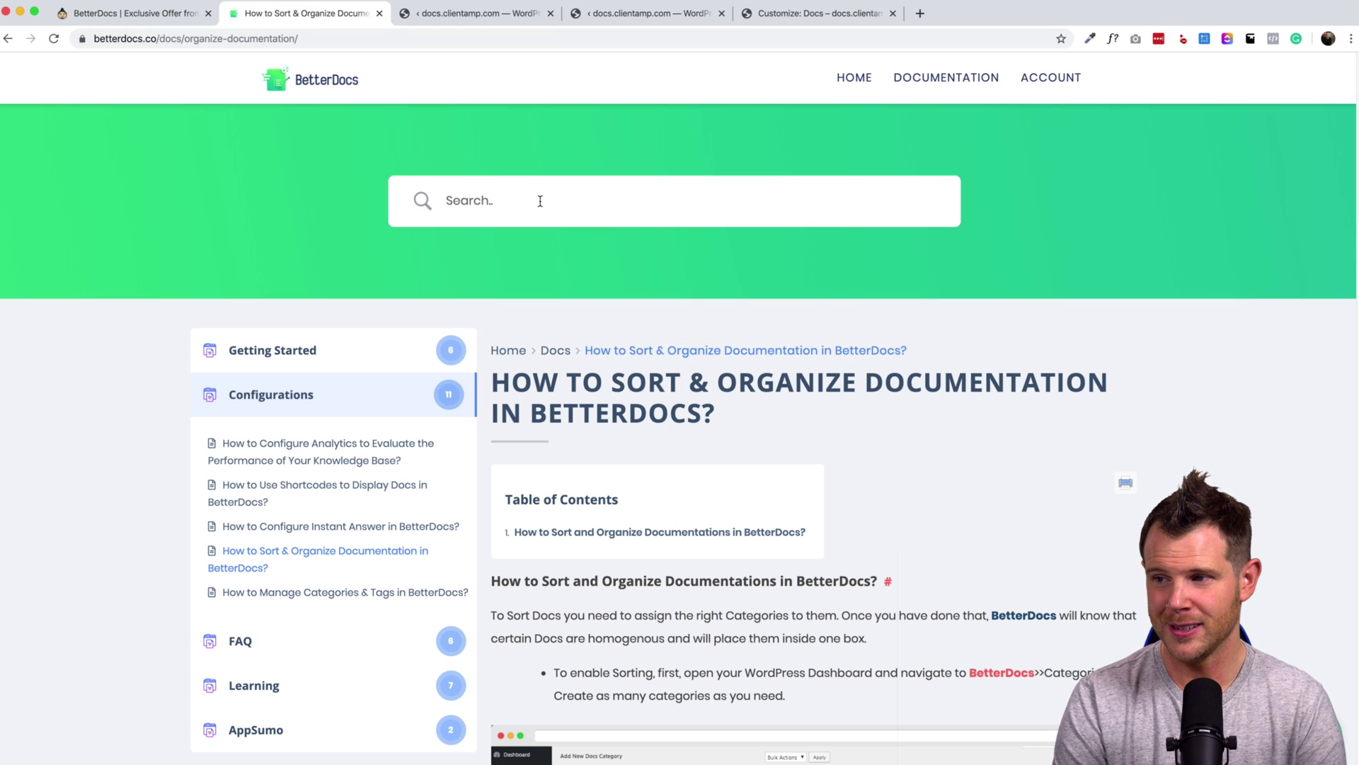
text(elementor)
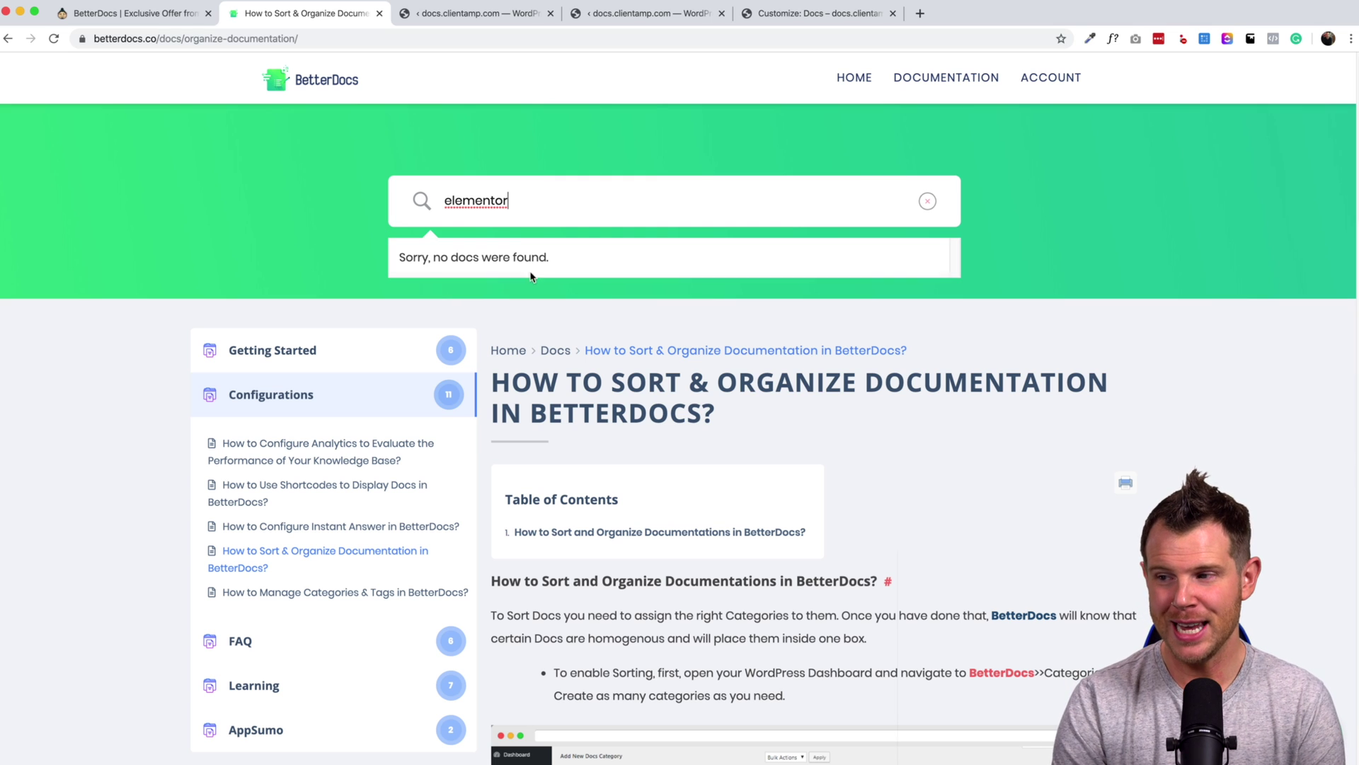
Replace the search term with 'page builder' to list the builder-related docs
double_click(517, 217)
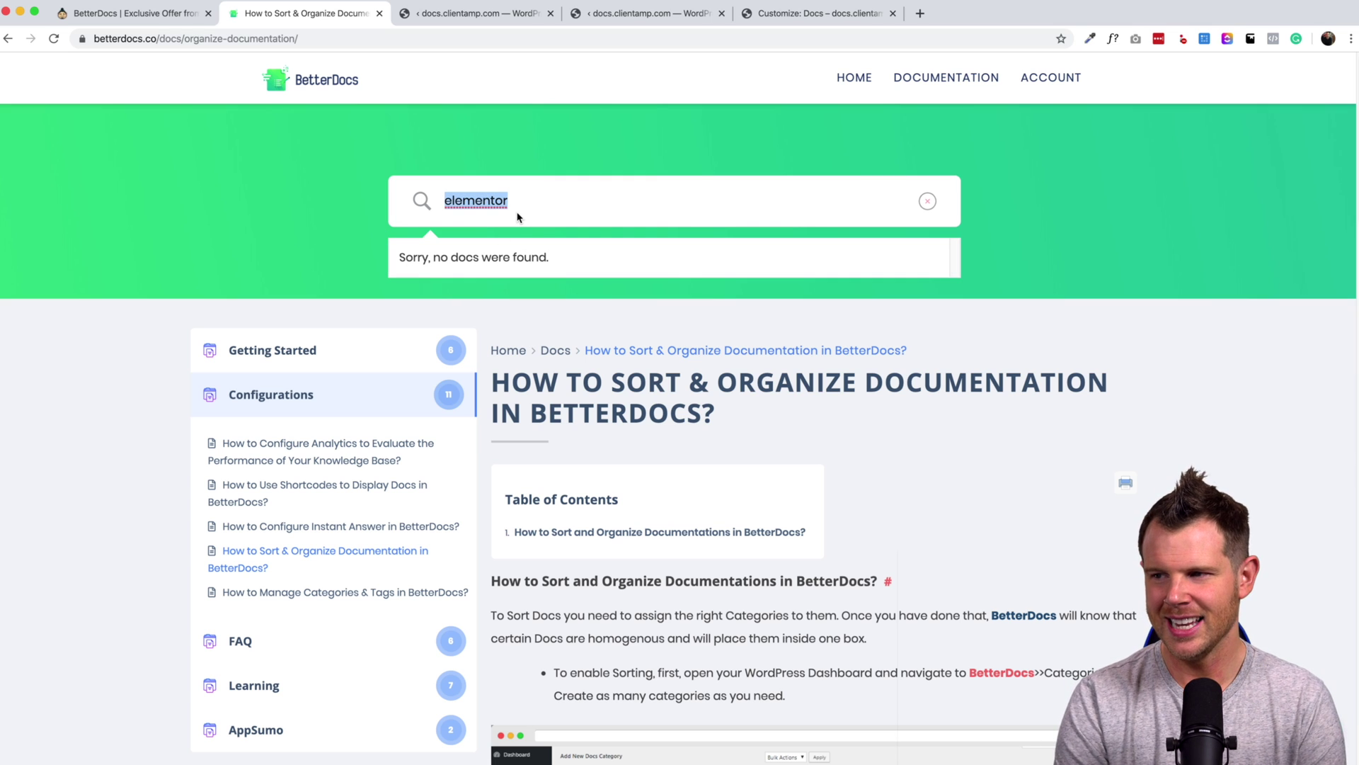
text(page)
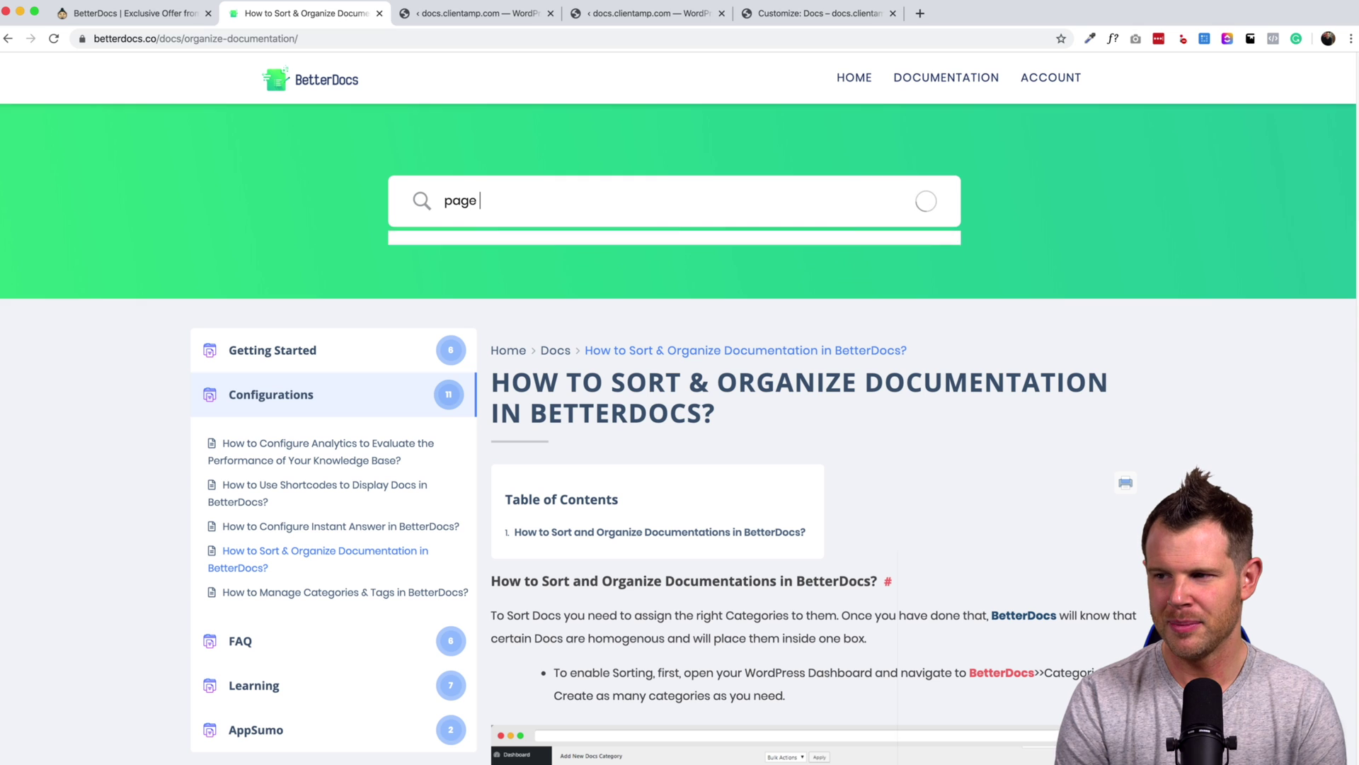
text( doc)
key(BackSpace)
key(BackSpace)
key(BackSpace)
key(BackSpace)
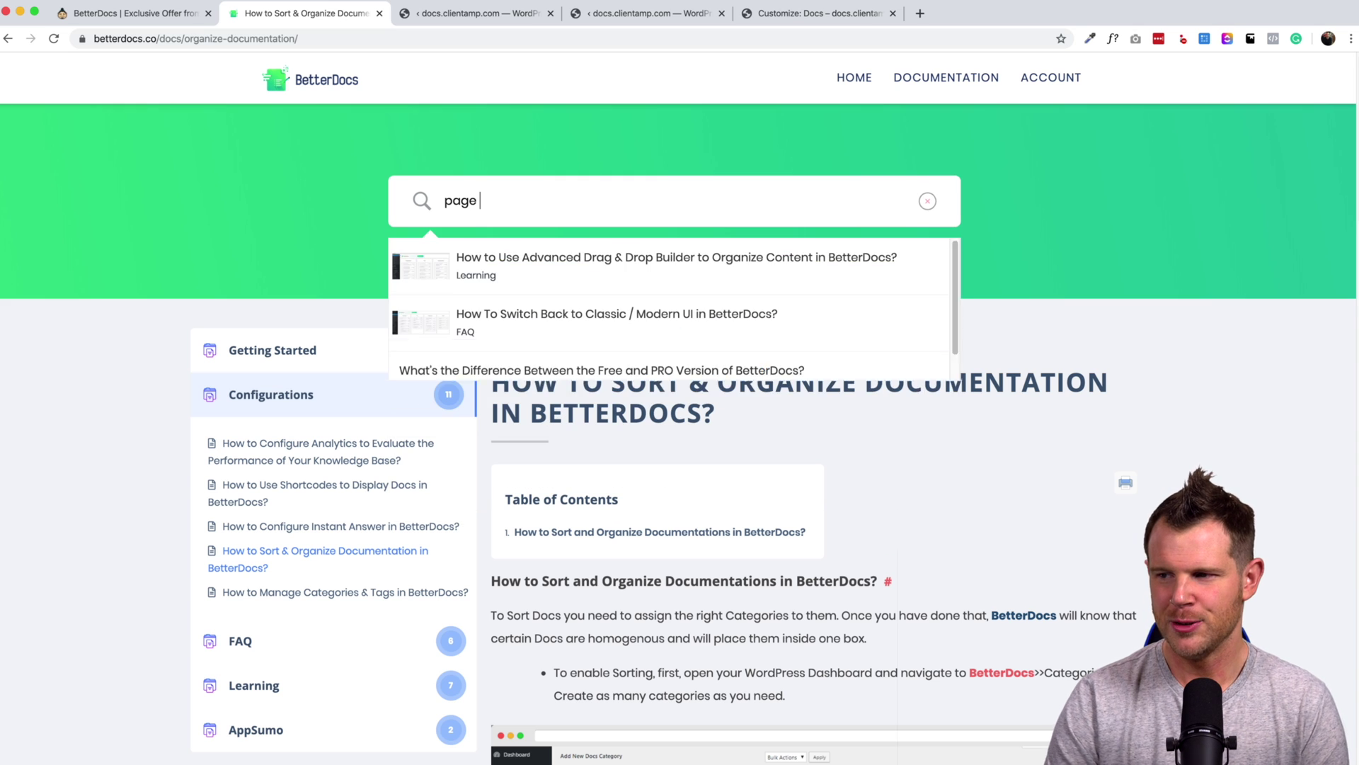
text(builder)
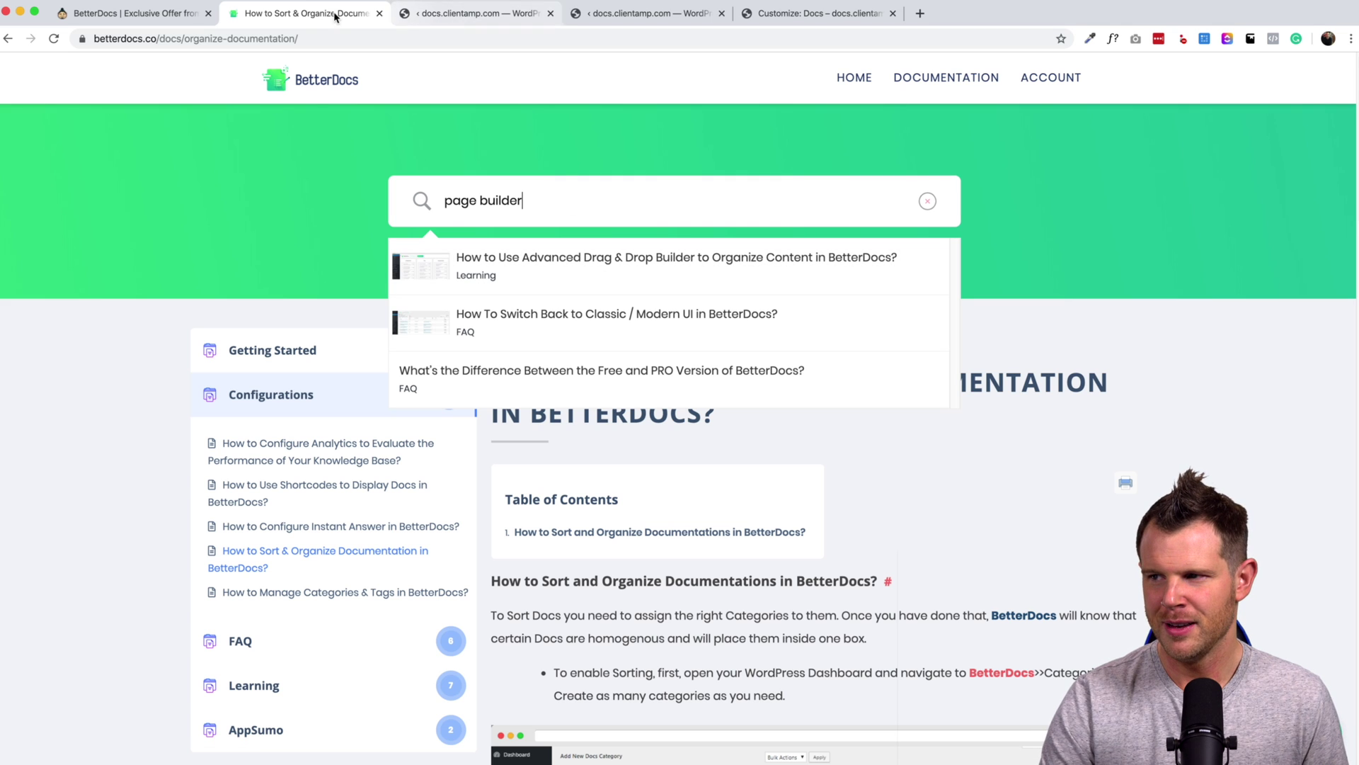
Drag article cards between category columns, moving Ten Steps To Success into Getting Started
click(641, 14)
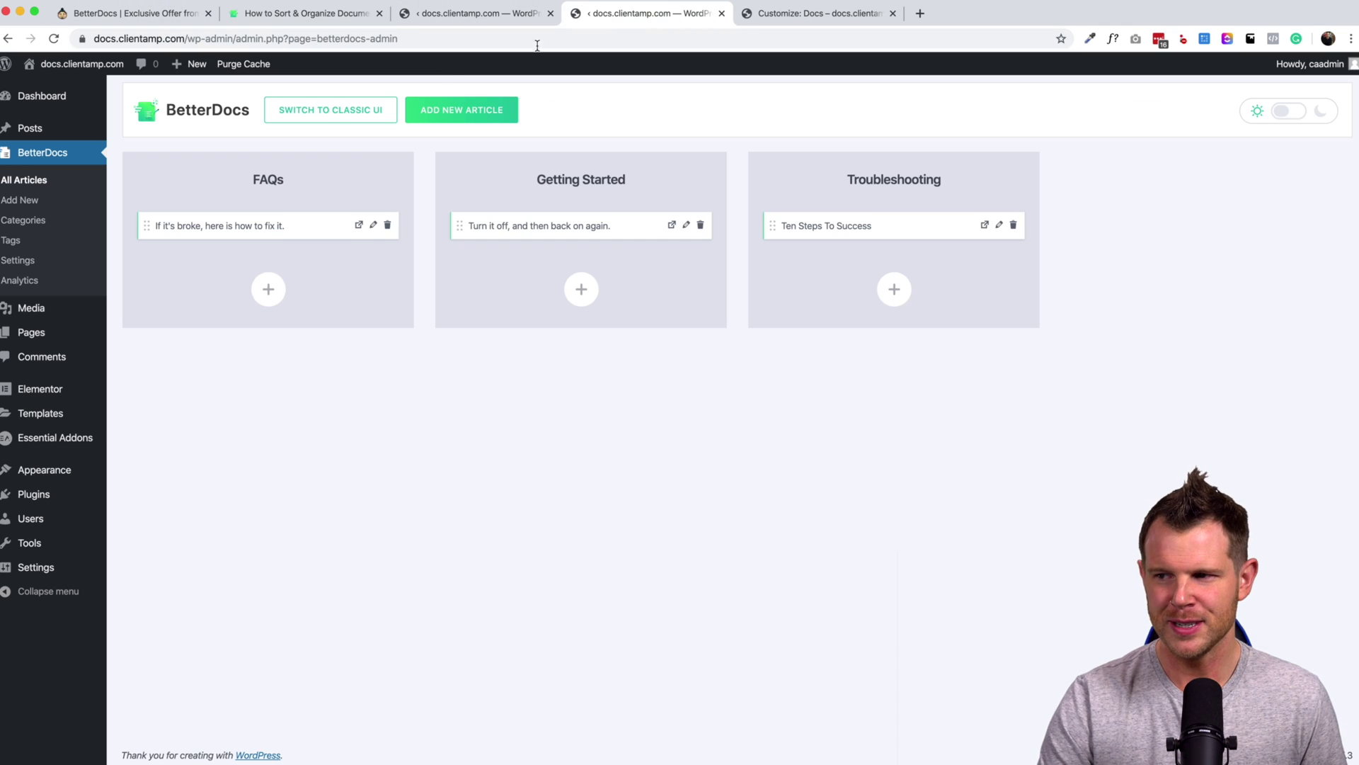
drag(274, 228, 300, 217)
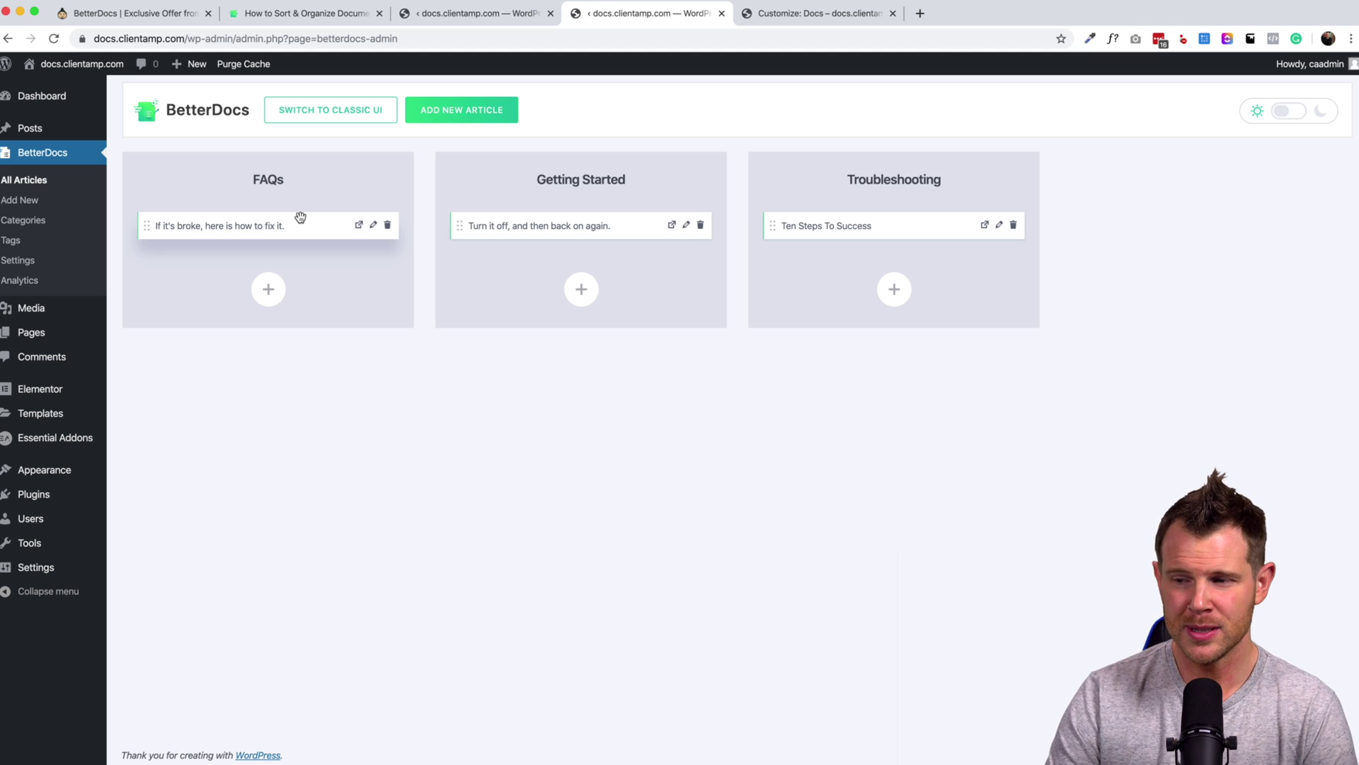
mouse_move(104, 418)
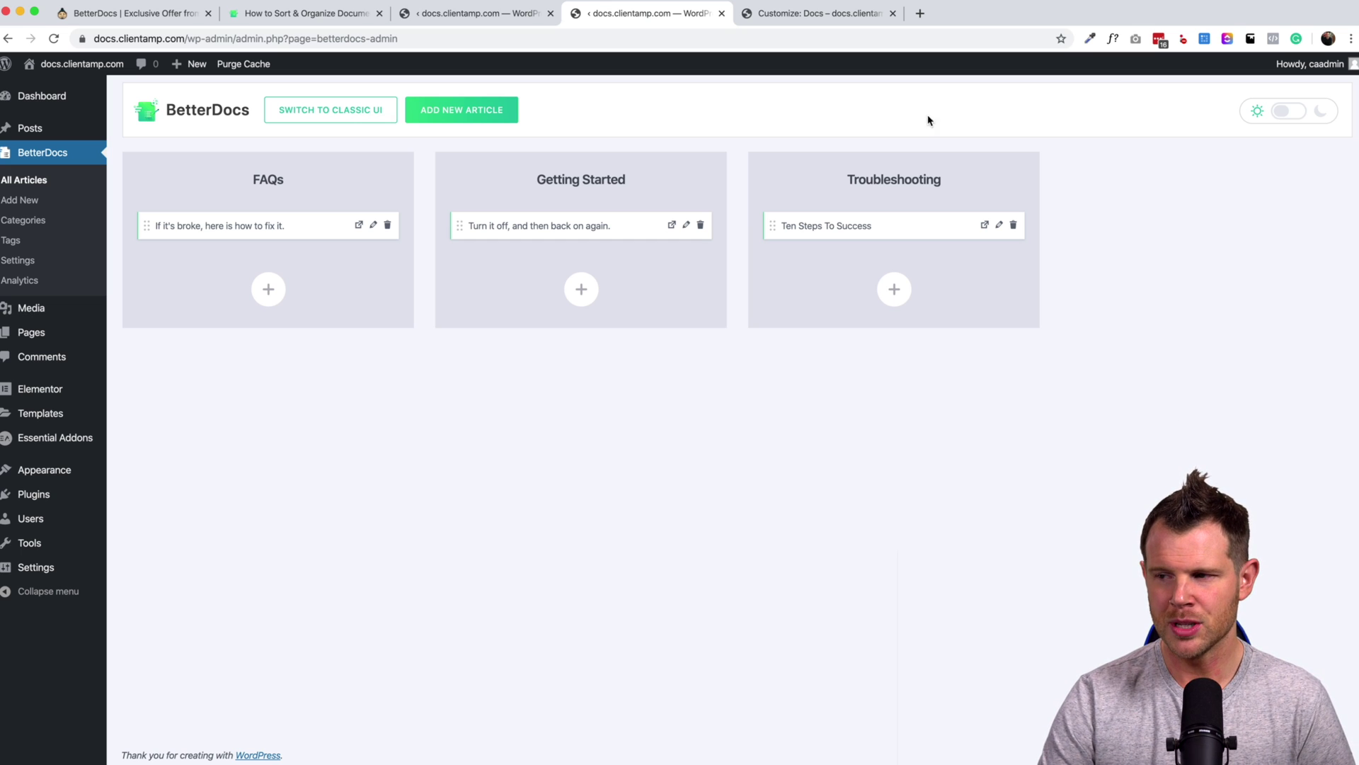
drag(882, 237, 918, 215)
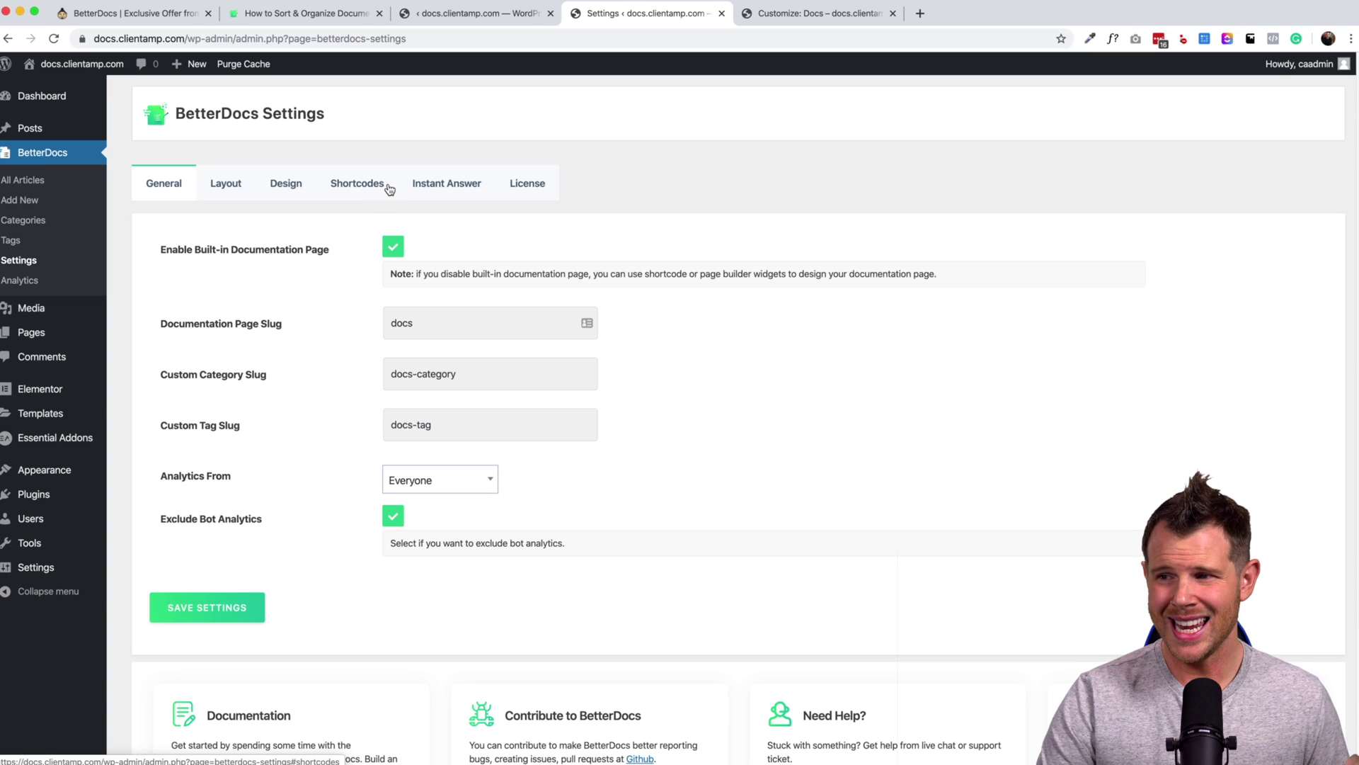
Open the Instant Answer chat settings and toggle the widget off and back on
click(451, 188)
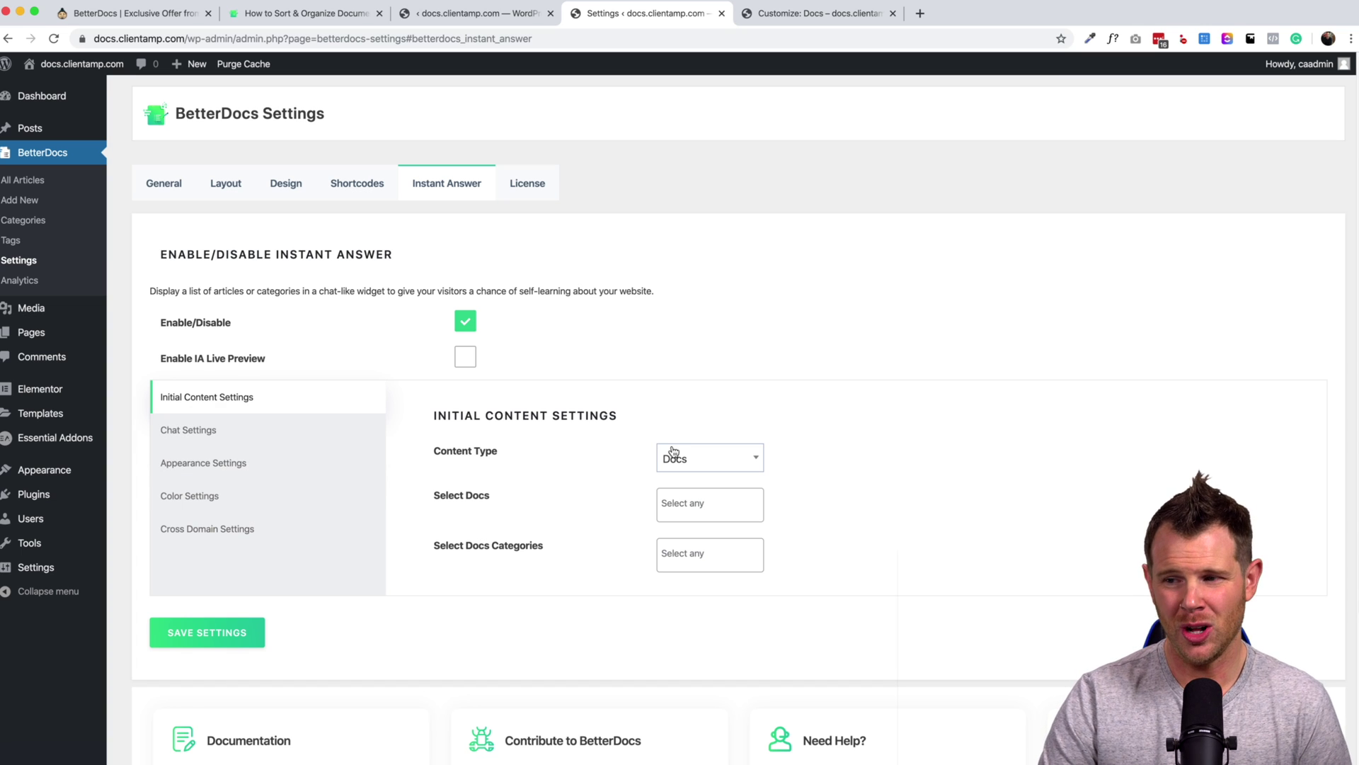
click(200, 429)
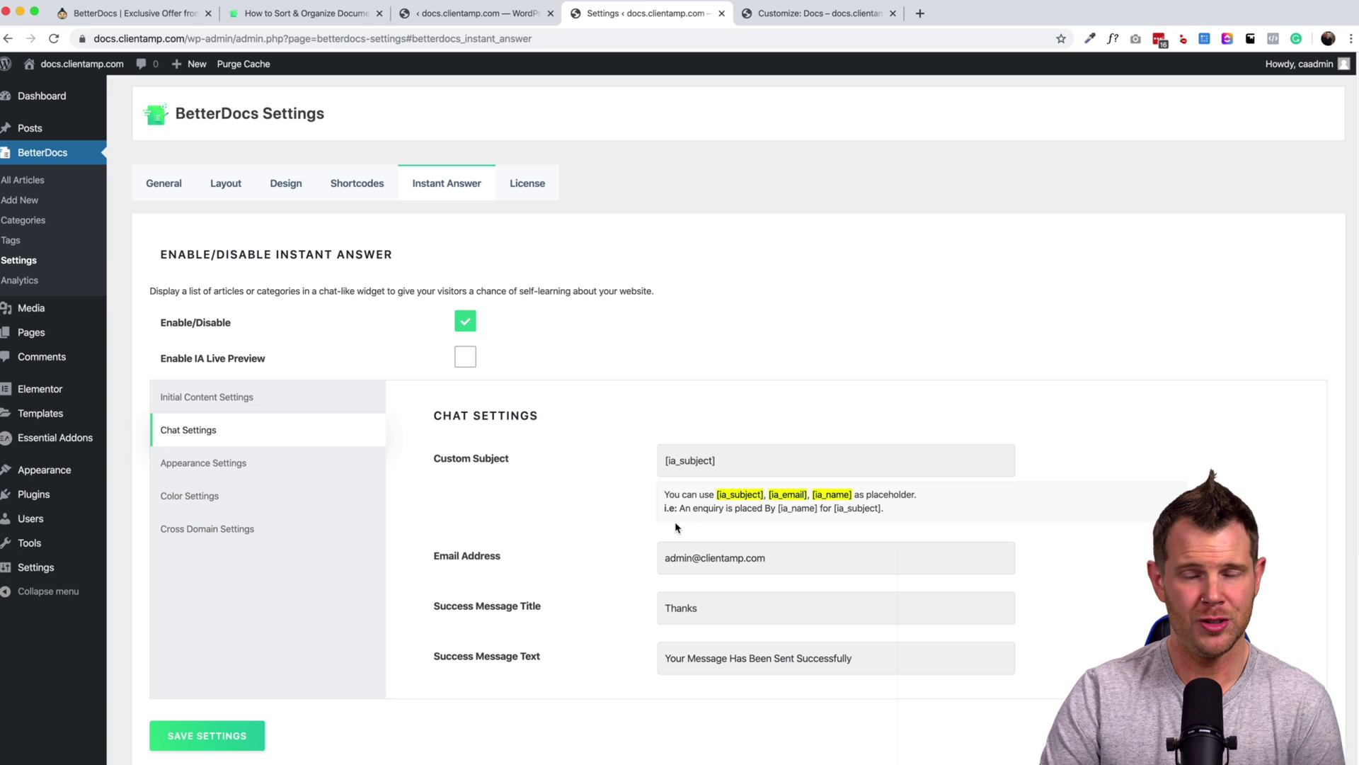
click(467, 321)
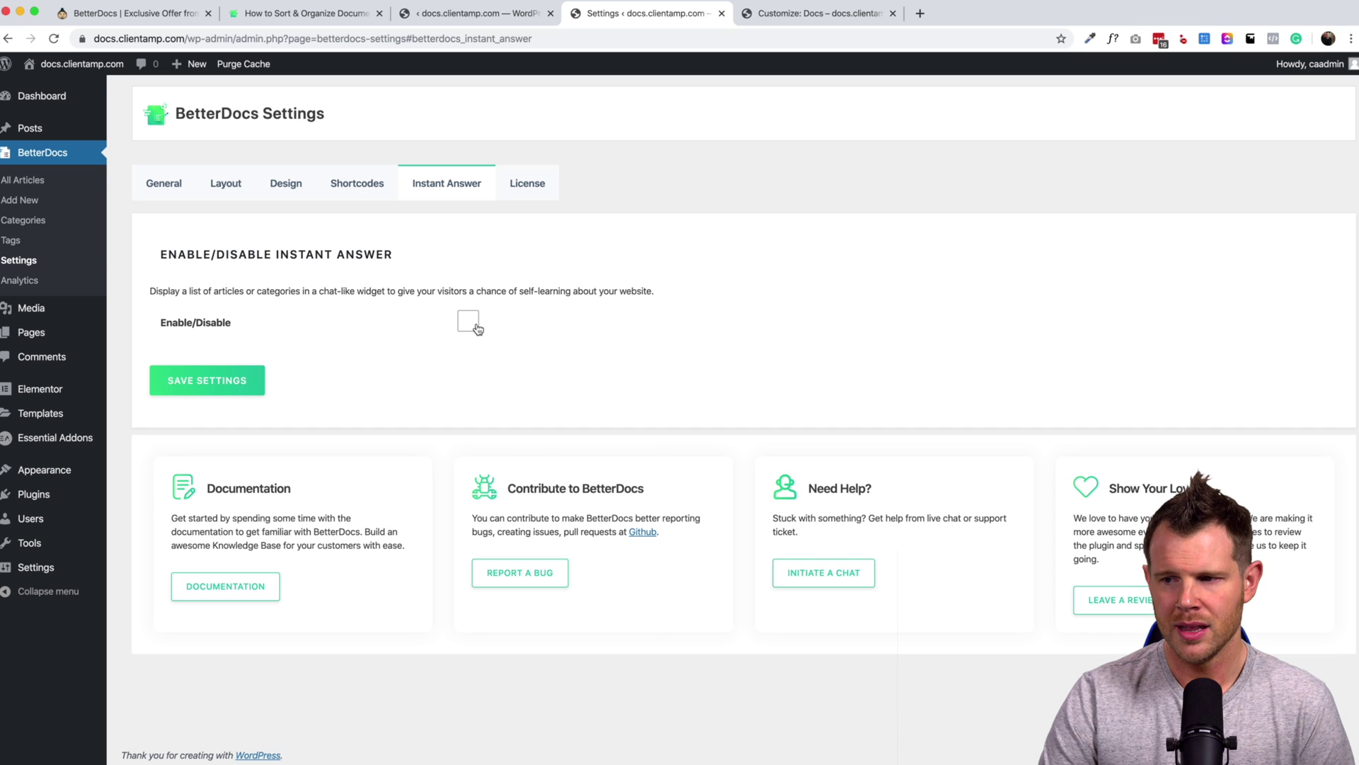
click(476, 326)
Review the Instant Answer Appearance and Color Settings options
click(199, 464)
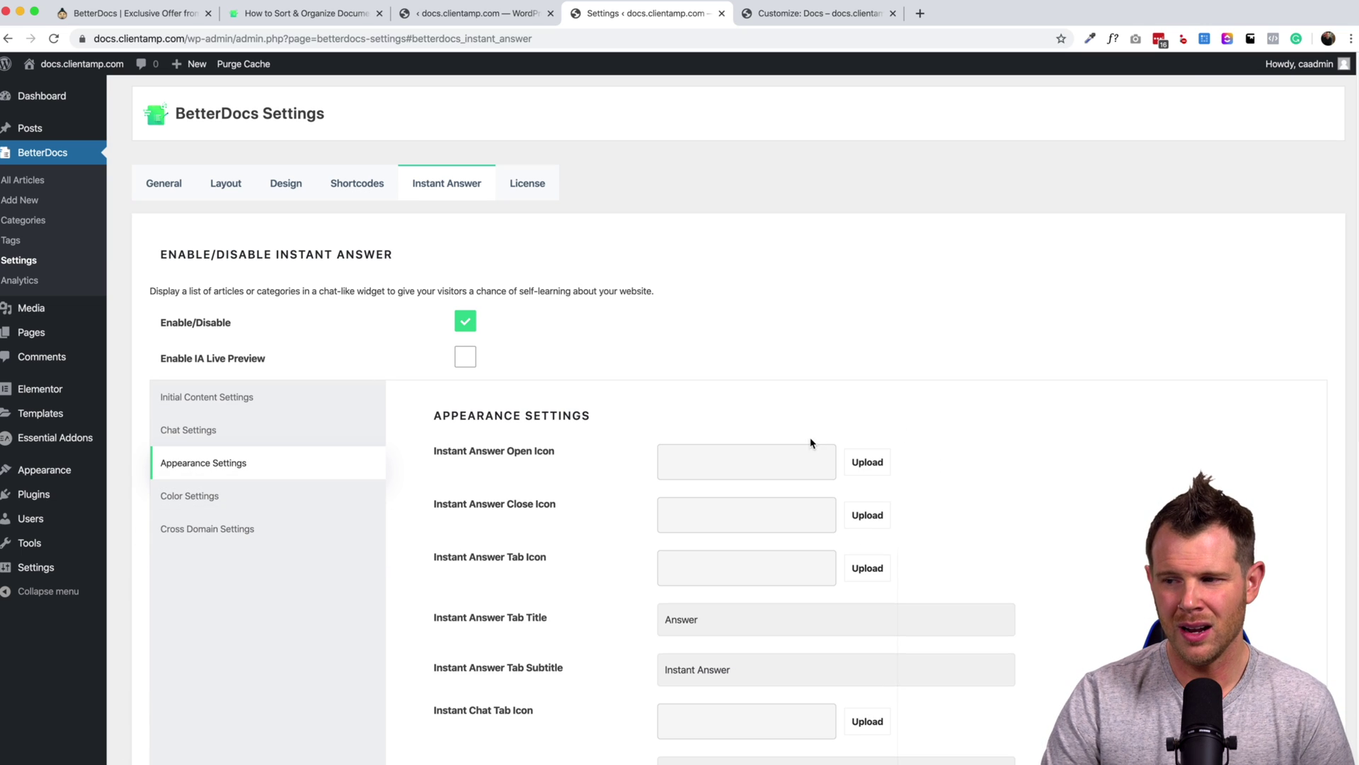
scroll(811, 446, down, 5)
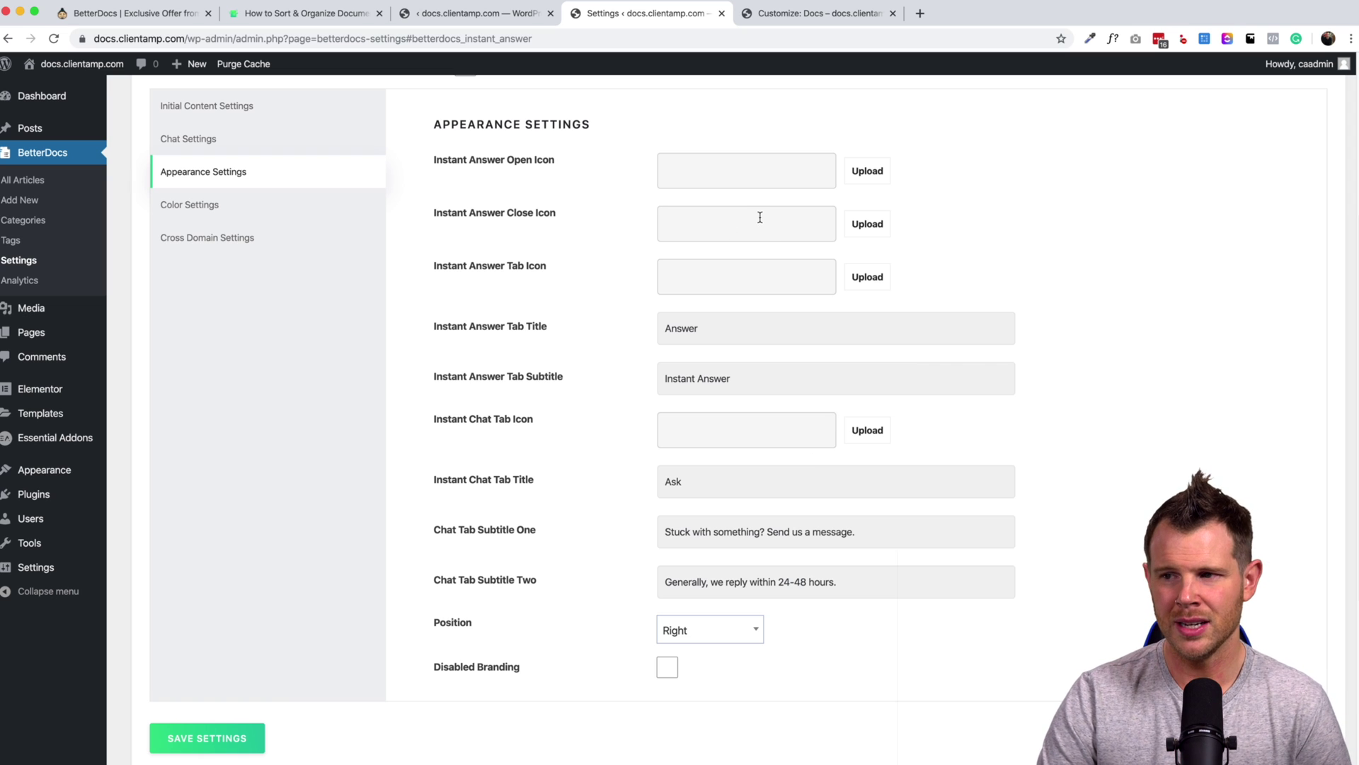
click(207, 221)
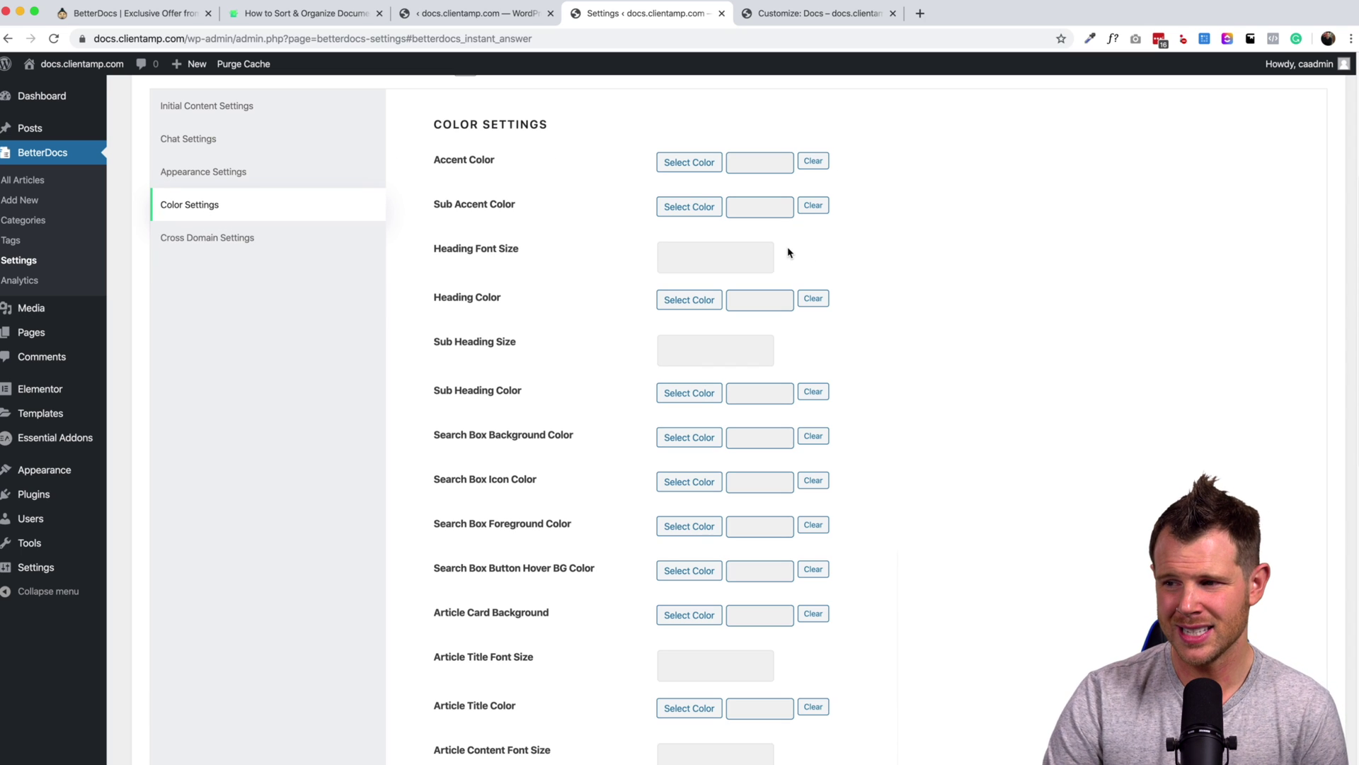
scroll(785, 255, down, 10)
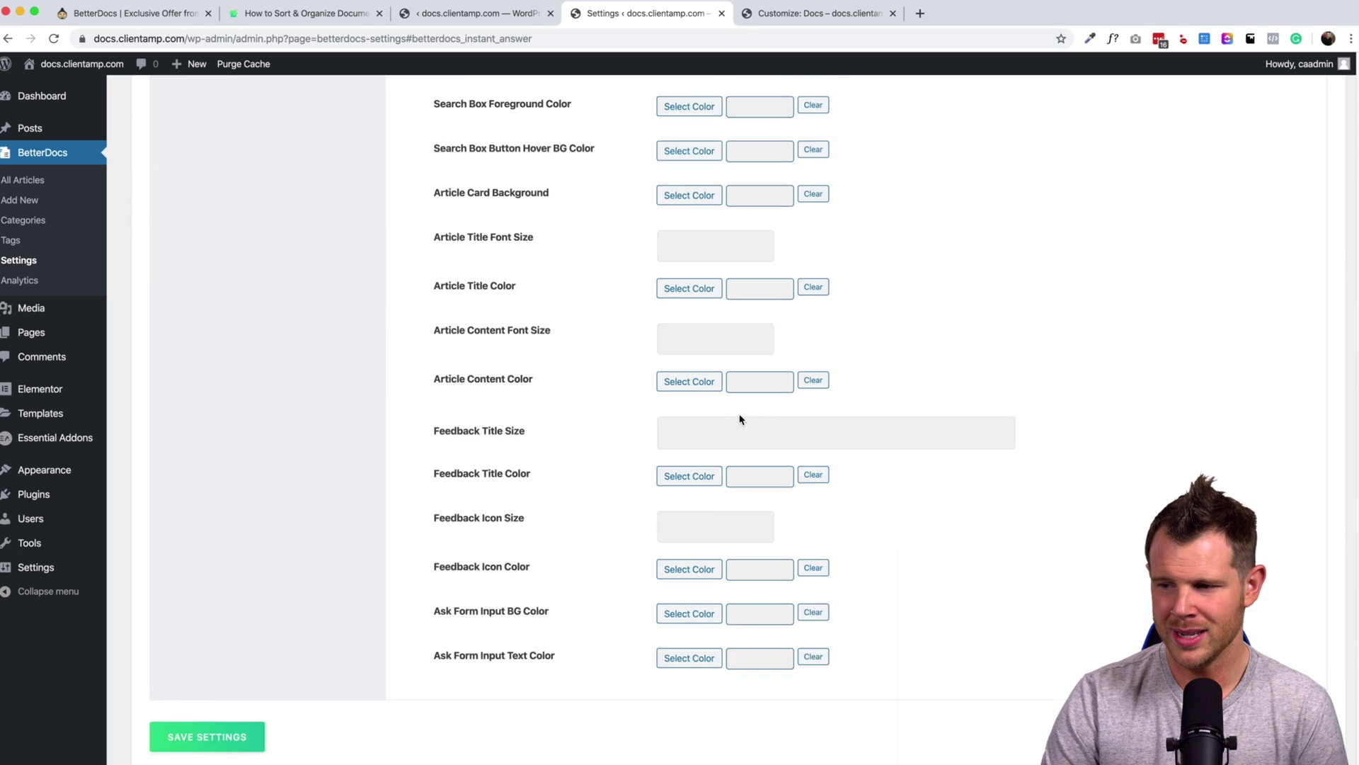
scroll(743, 474, up, 8)
scroll(744, 474, down, 5)
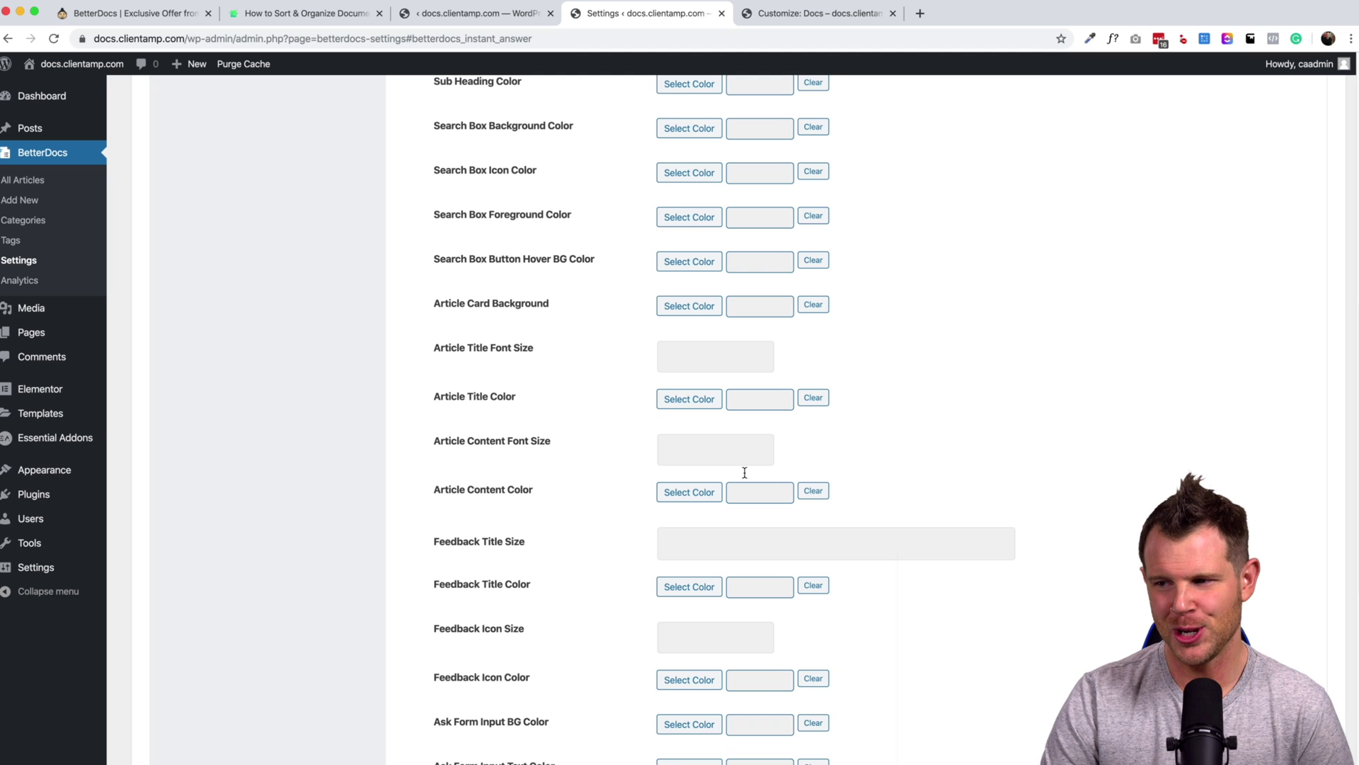
scroll(744, 477, up, 8)
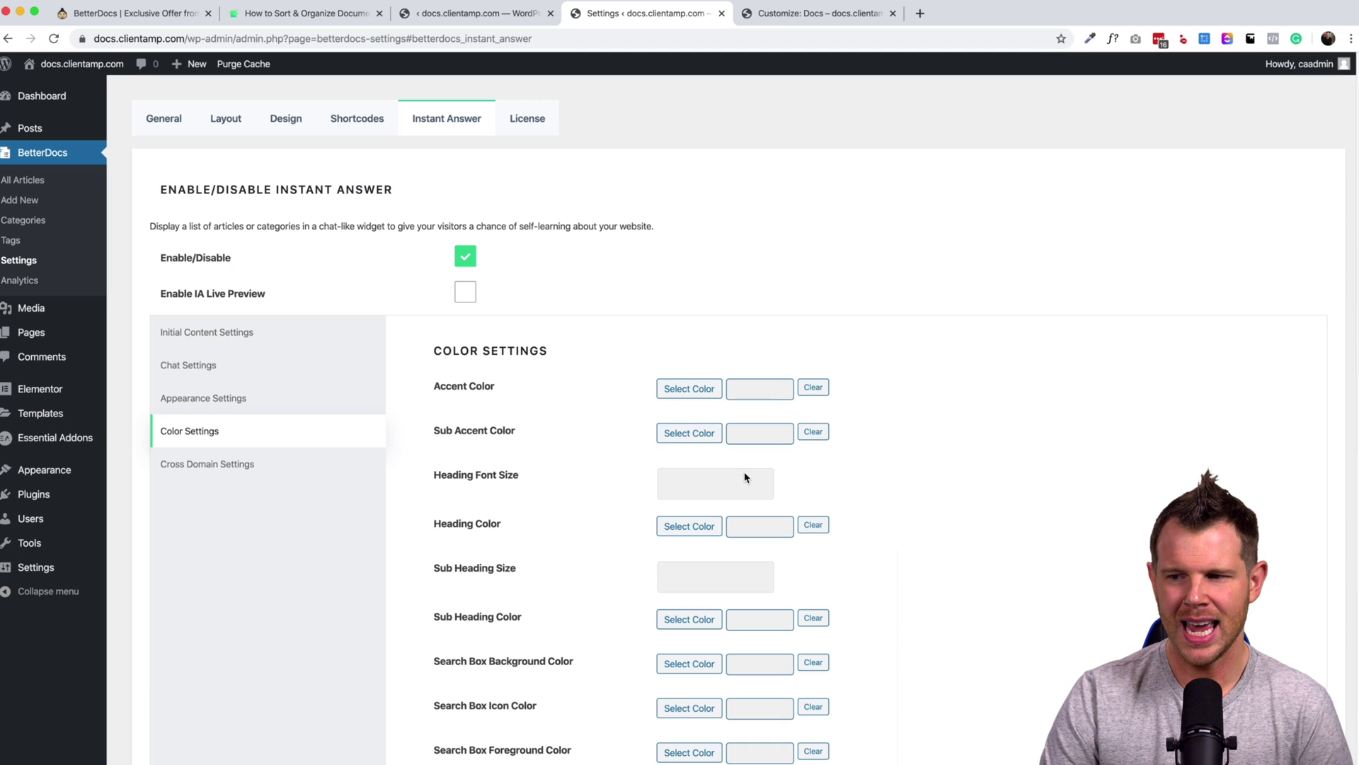
Show the Instant Answer cross-domain integration snippet and copy it
click(246, 466)
mouse_move(814, 373)
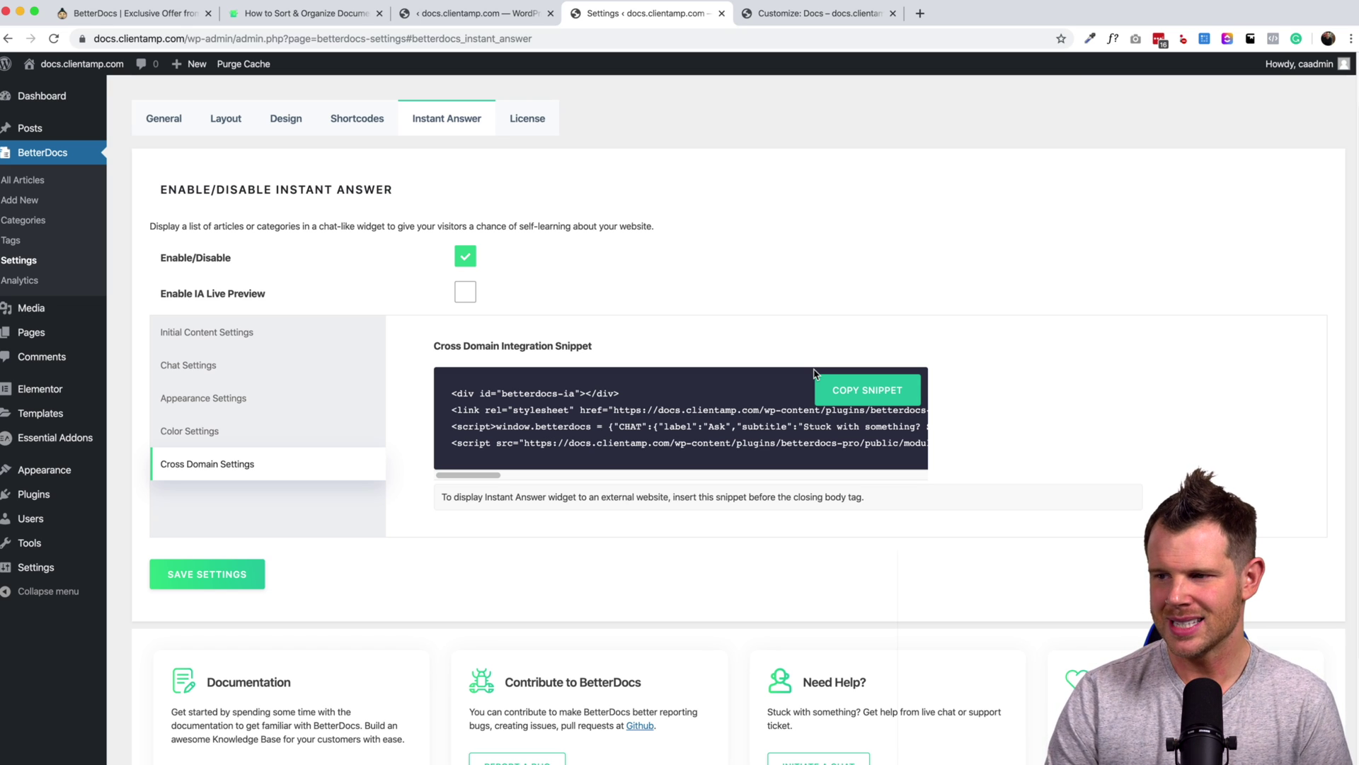
click(894, 390)
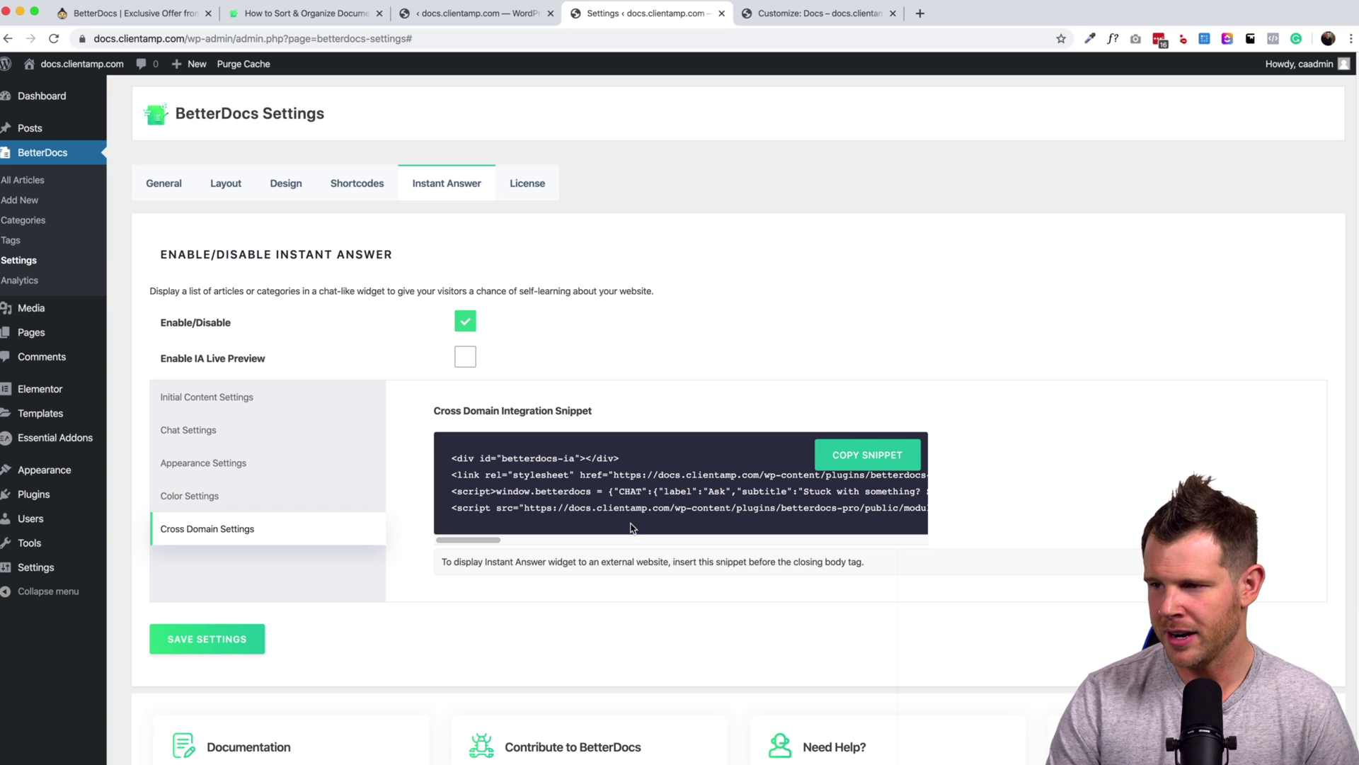
scroll(630, 501, down, 1)
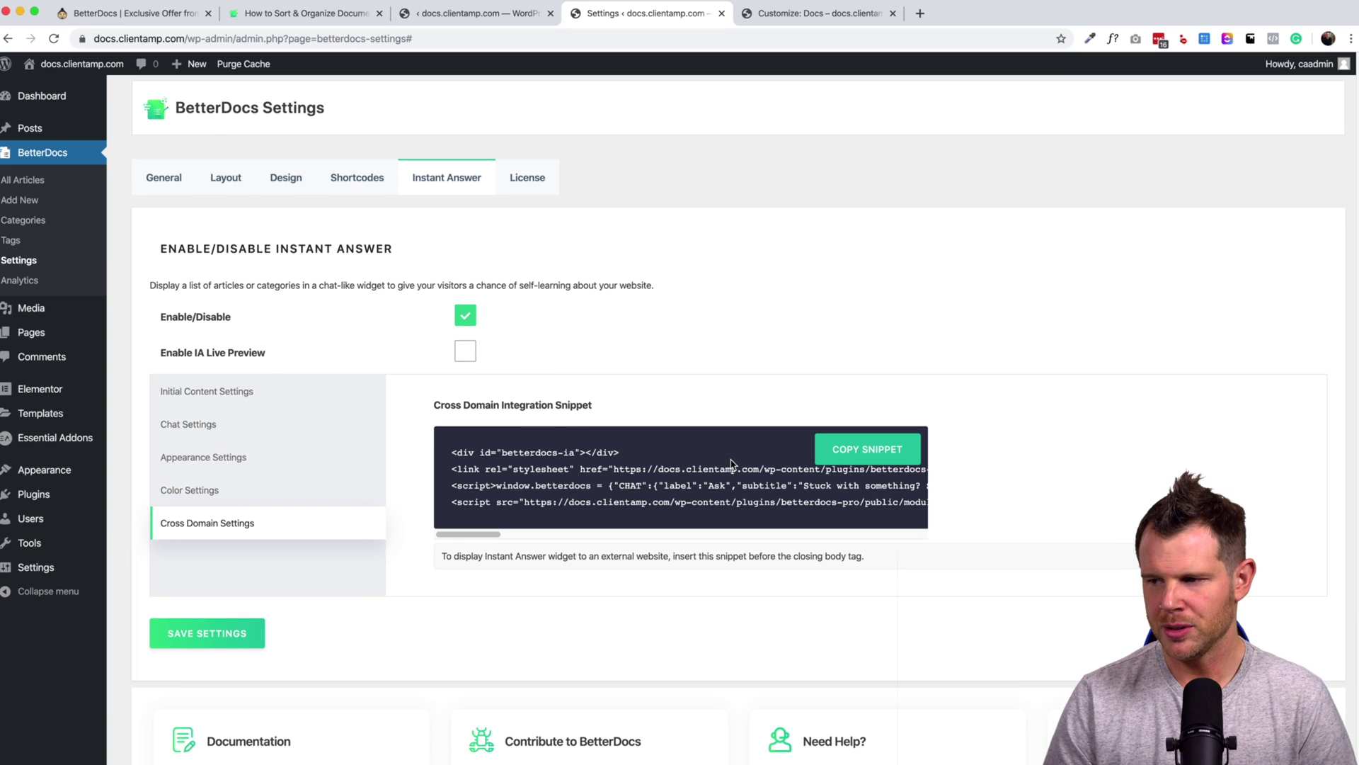